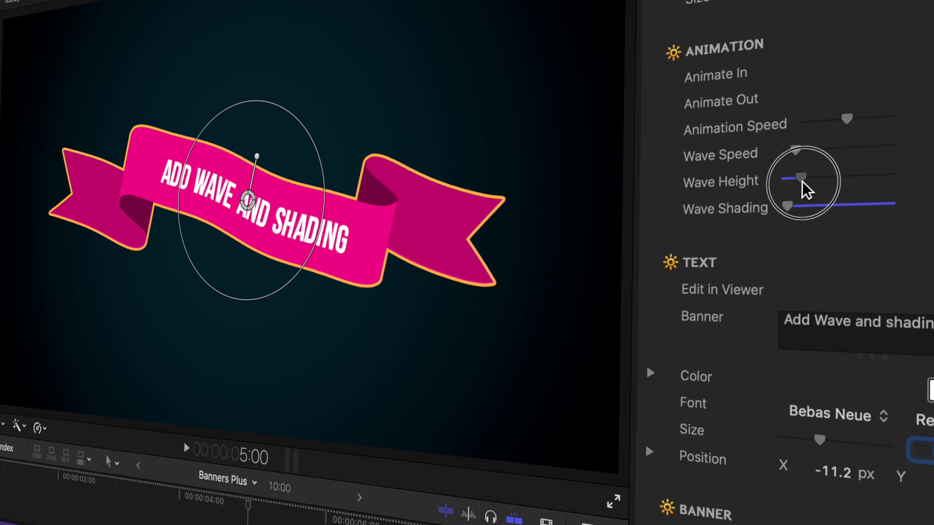
# - Adjust the banner's wave height and shading, and set its Twist to -3.31 and Slant to 21.55
pyautogui.moveTo(803, 187)
pyautogui.mouseDown()
pyautogui.moveTo(821, 195)
pyautogui.moveTo(814, 210)
pyautogui.moveTo(831, 212)
pyautogui.mouseUp()
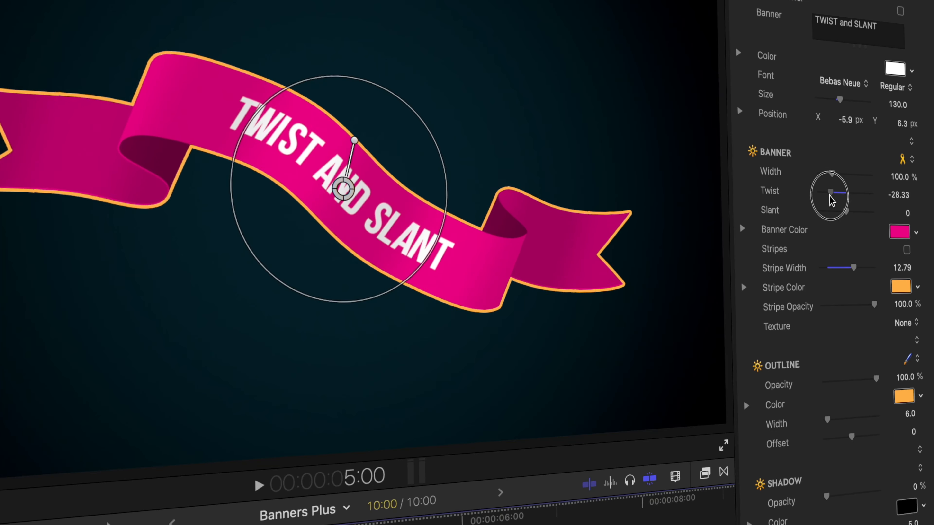
pyautogui.moveTo(835, 199); pyautogui.dragTo(871, 211)
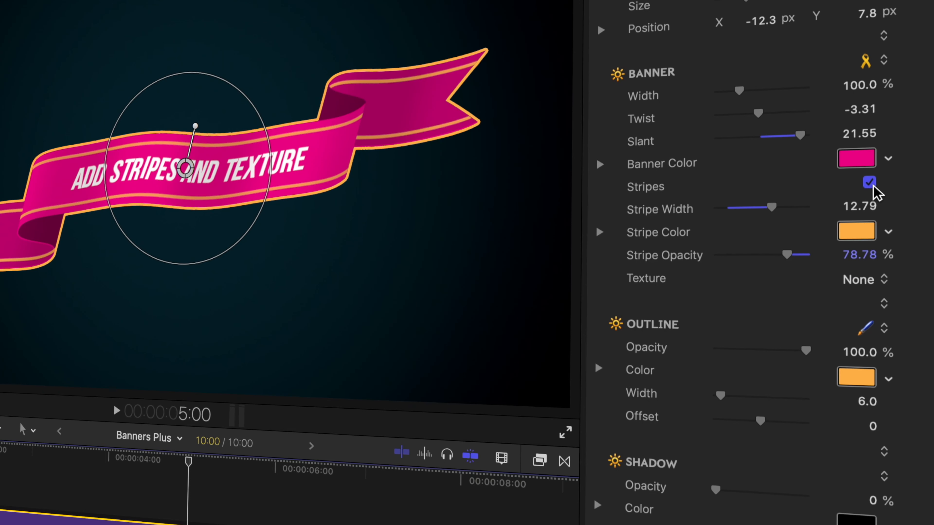
# - Apply the Hatched Screen texture to the striped pink banner
pyautogui.click(855, 281)
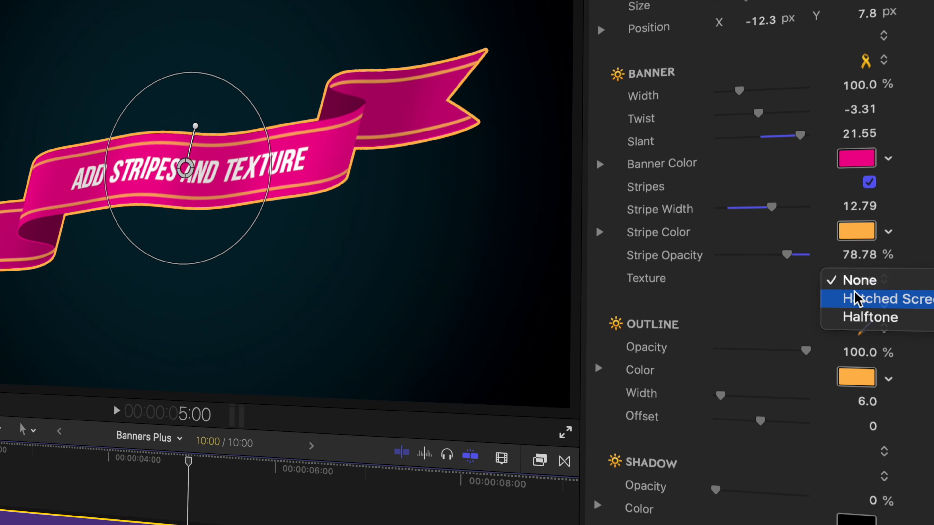
pyautogui.click(857, 298)
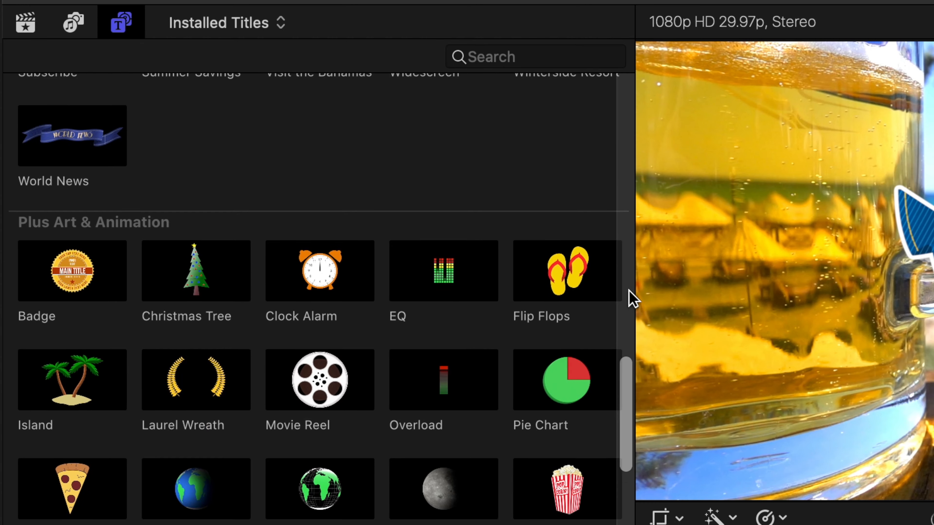
# - Add the Flip Flops title from Plus Art & Animation to the Seaside Grill project
pyautogui.scroll(-5, 630, 296)
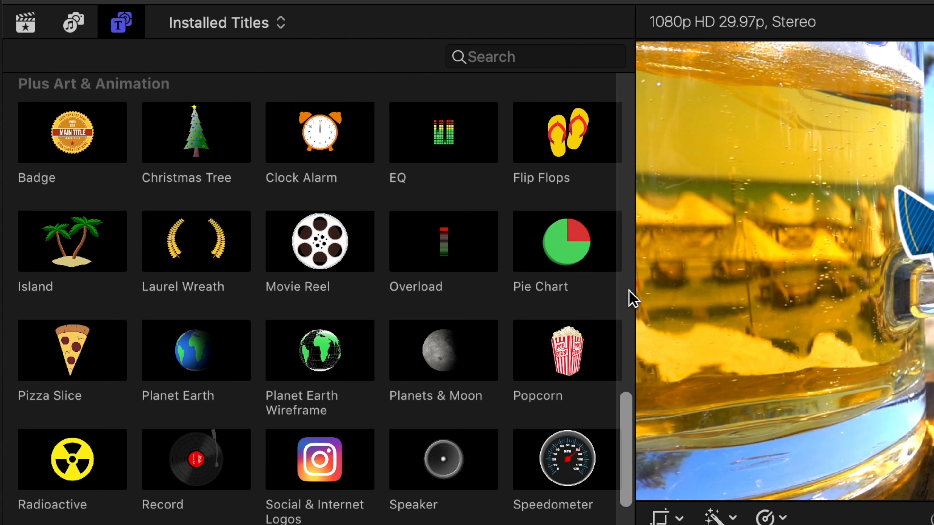
pyautogui.moveTo(576, 152); pyautogui.dragTo(531, 250)
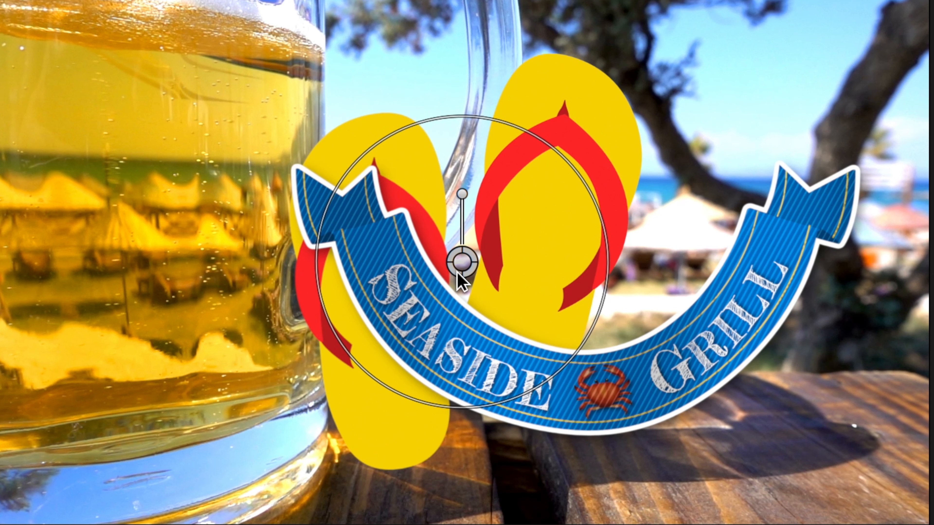
# - Place the flip flops at about X 0.22, Y 0.14 with size 241.7 and rotation 11.3°, and open their In Animation options
pyautogui.moveTo(467, 269); pyautogui.dragTo(586, 188)
pyautogui.moveTo(603, 46); pyautogui.dragTo(657, 73)
pyautogui.moveTo(579, 125); pyautogui.dragTo(564, 122)
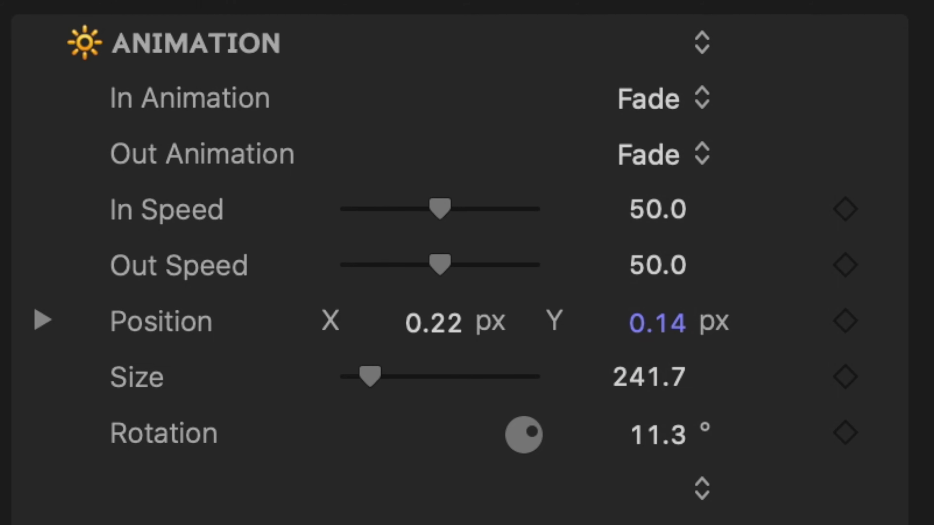
pyautogui.click(697, 89)
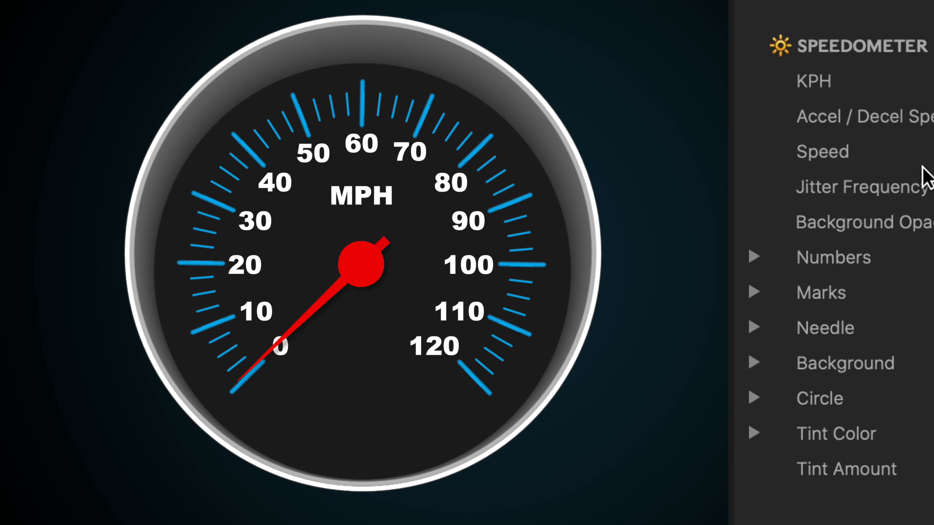
pyautogui.click(922, 173)
pyautogui.moveTo(648, 164); pyautogui.dragTo(746, 147)
pyautogui.moveTo(127, 197); pyautogui.dragTo(3, 515)
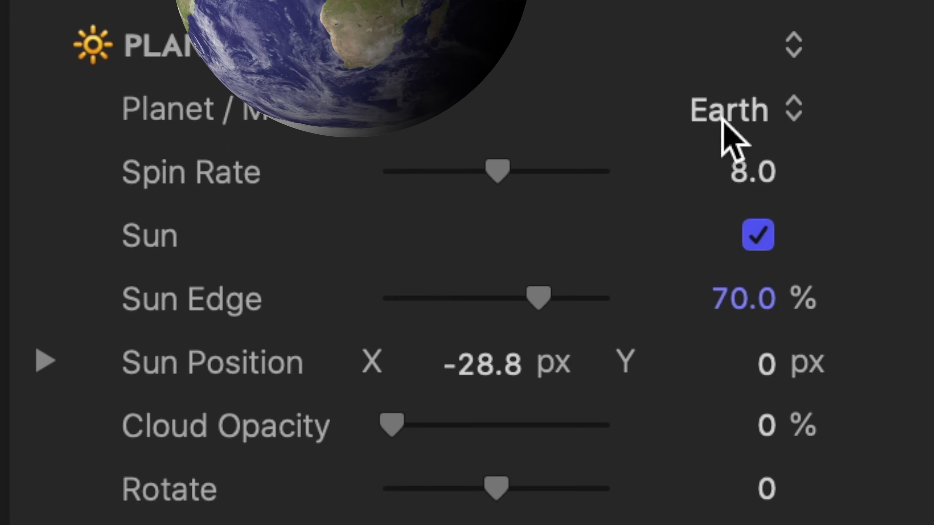
# - Choose a different planet or moon in place of Earth for the planet title
pyautogui.click(723, 119)
pyautogui.click(684, 250)
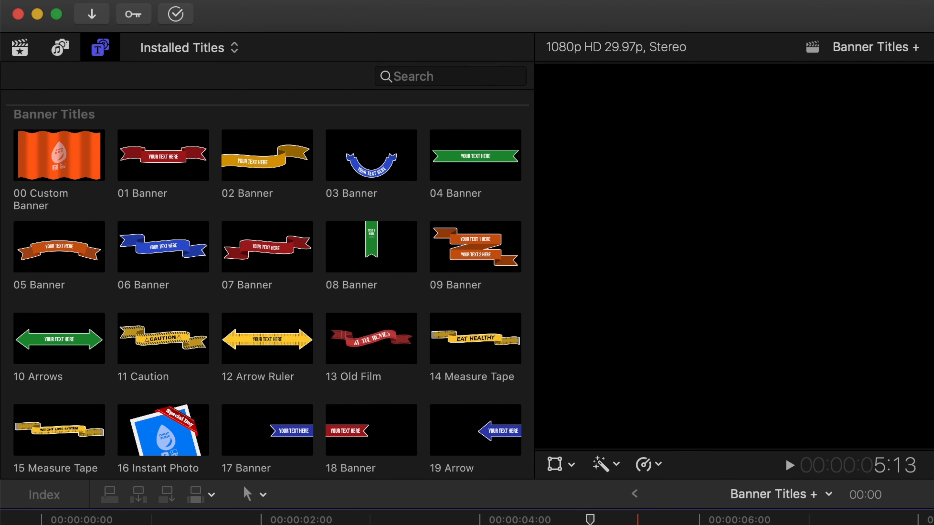
# - Add the 06 Banner title from Banner Titles at the start of the timeline
pyautogui.moveTo(155, 262); pyautogui.dragTo(48, 524)
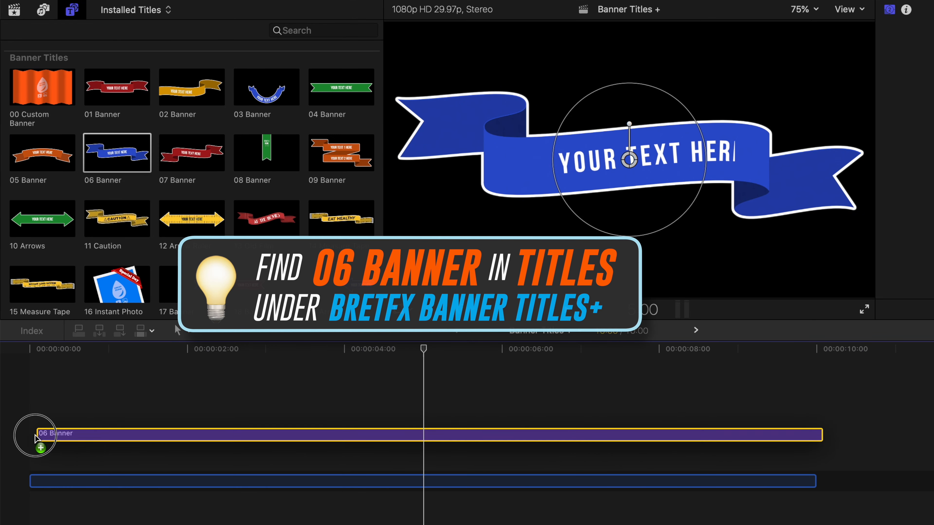
pyautogui.moveTo(35, 438); pyautogui.dragTo(27, 362)
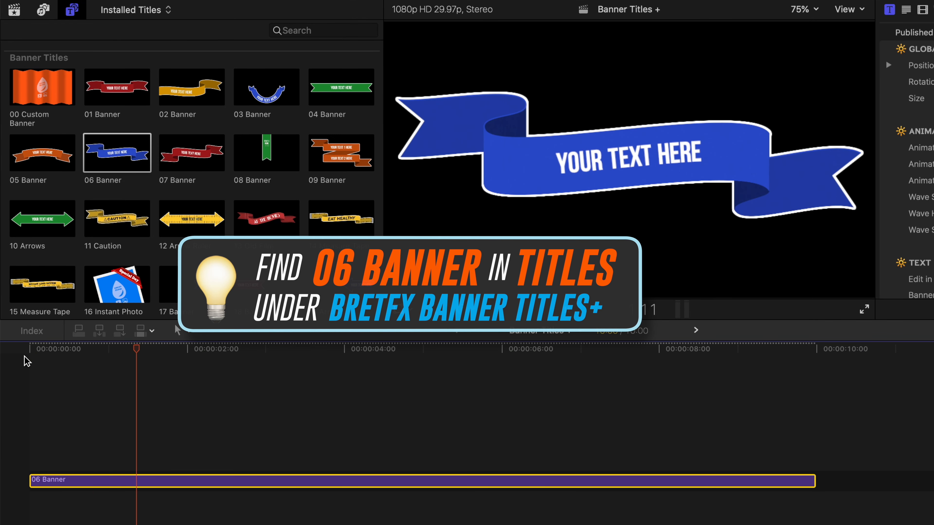
# - Play and scrub through the 06 Banner clip to preview its opening, hold and closing animation
pyautogui.click(685, 352)
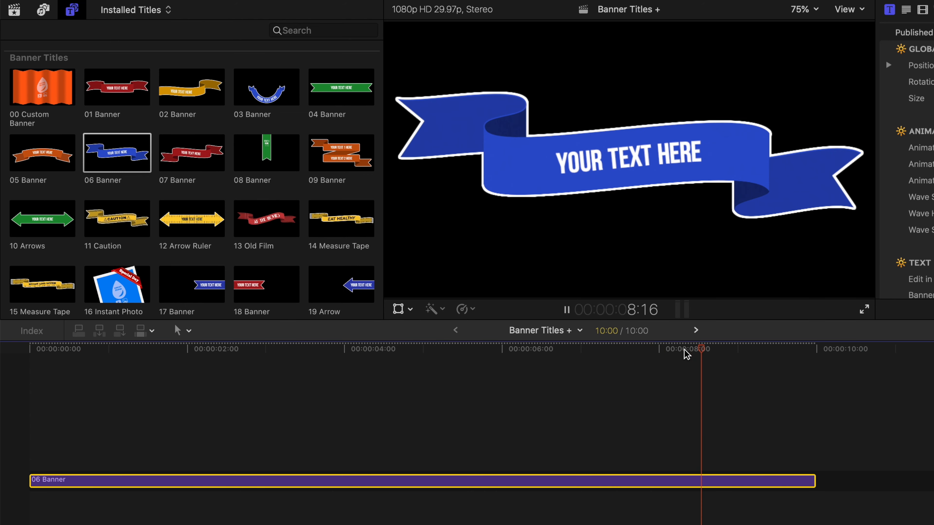
pyautogui.moveTo(625, 352); pyautogui.dragTo(435, 361)
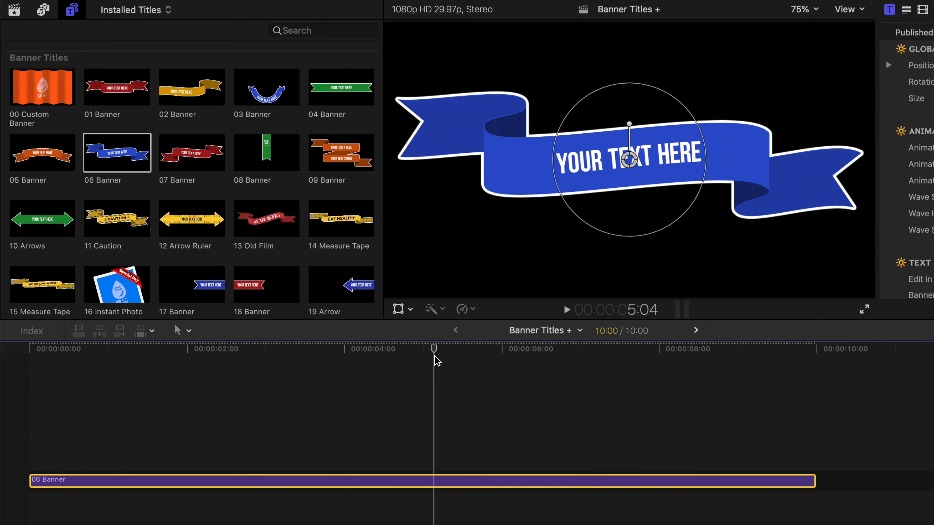
pyautogui.press('space')
pyautogui.click(310, 347)
pyautogui.press('space')
pyautogui.press('space')
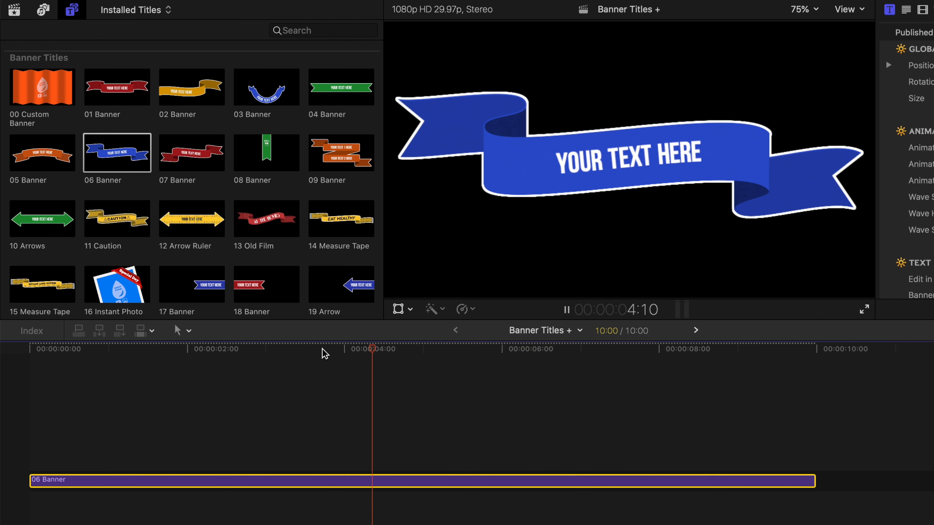
pyautogui.press('space')
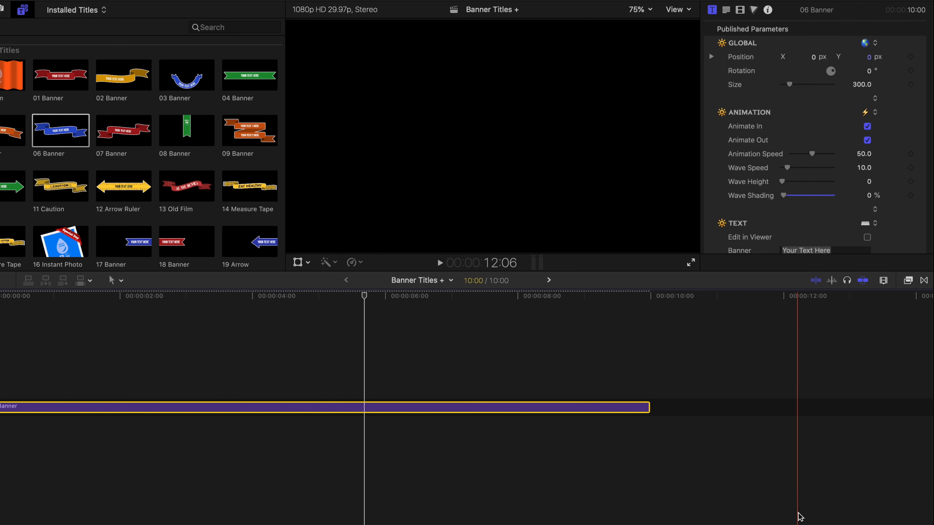
# - Expand the inspector to full height and set the banner's global Rotation to 11°
pyautogui.doubleClick(814, 16)
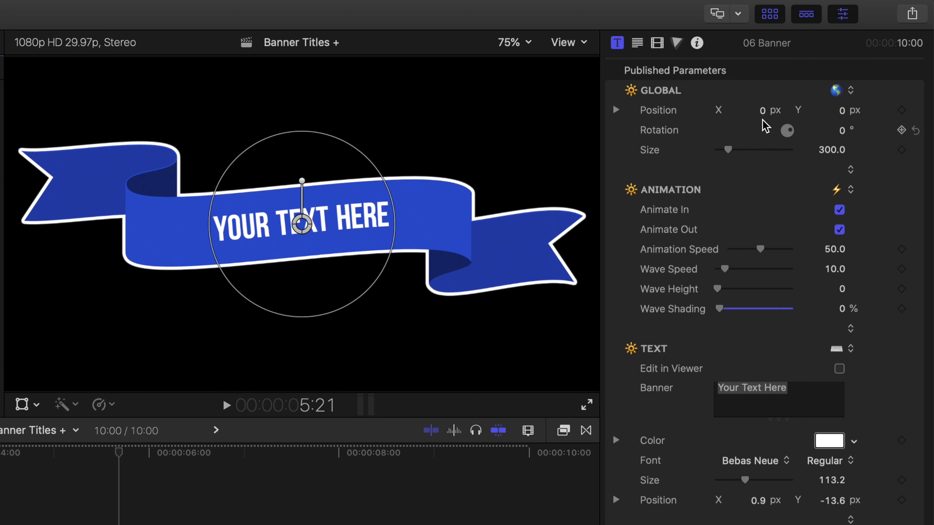
pyautogui.moveTo(762, 114); pyautogui.dragTo(765, 115)
pyautogui.moveTo(842, 136); pyautogui.dragTo(791, 134)
pyautogui.click(790, 133)
pyautogui.moveTo(728, 151); pyautogui.dragTo(730, 156)
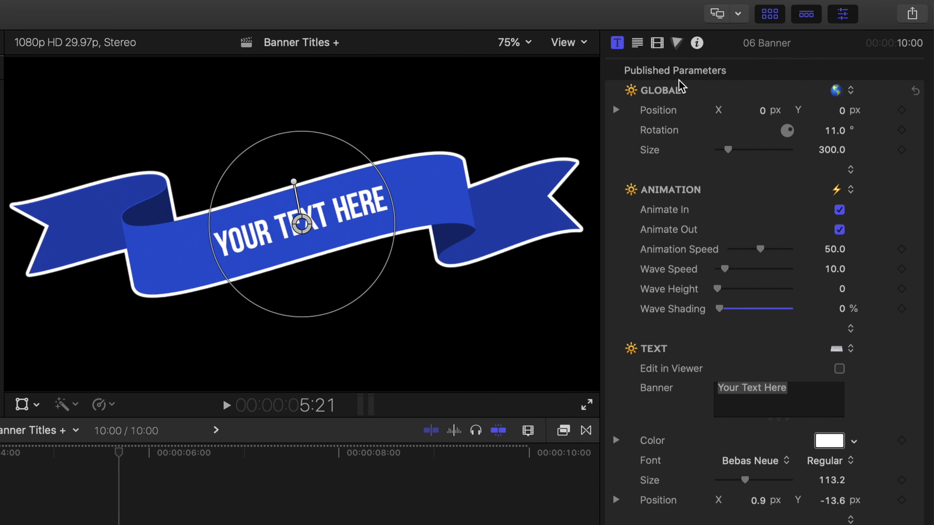
# - Adjust the banner directly in the viewer to size 264.9, rotation 10.6° and an X position of about -0.01 px
pyautogui.moveTo(326, 135)
pyautogui.mouseDown()
pyautogui.moveTo(306, 150)
pyautogui.moveTo(305, 138)
pyautogui.moveTo(320, 132)
pyautogui.moveTo(316, 142)
pyautogui.mouseUp()
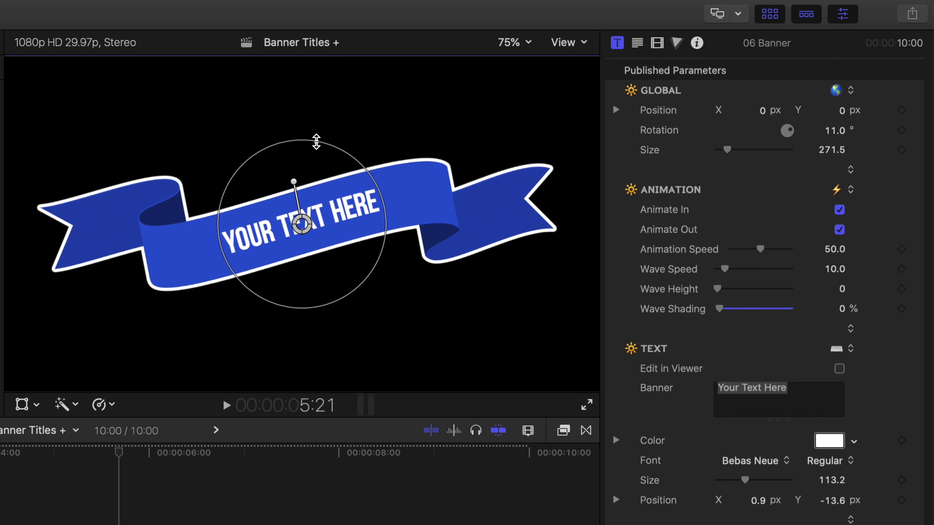
pyautogui.moveTo(296, 186)
pyautogui.mouseDown()
pyautogui.moveTo(310, 186)
pyautogui.moveTo(295, 182)
pyautogui.mouseUp()
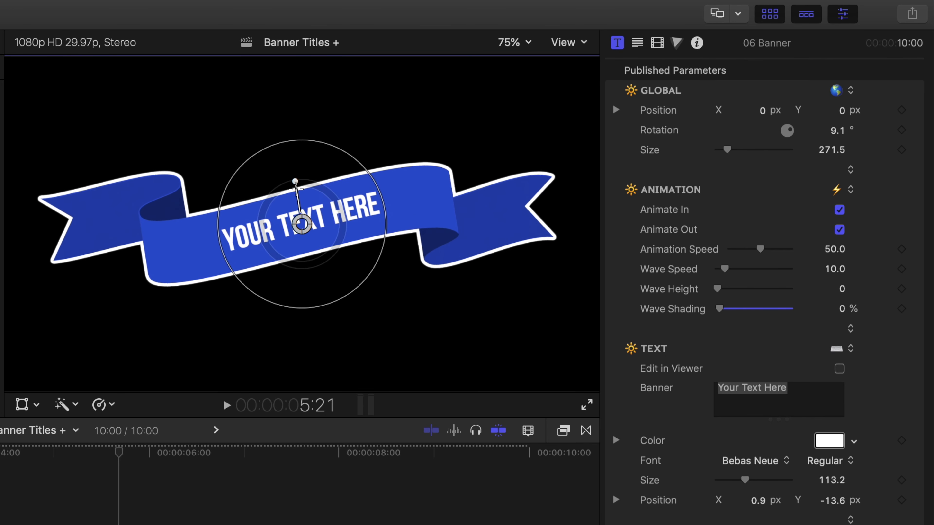
pyautogui.moveTo(306, 229)
pyautogui.mouseDown()
pyautogui.moveTo(320, 236)
pyautogui.moveTo(298, 229)
pyautogui.mouseUp()
pyautogui.moveTo(322, 150); pyautogui.dragTo(291, 183)
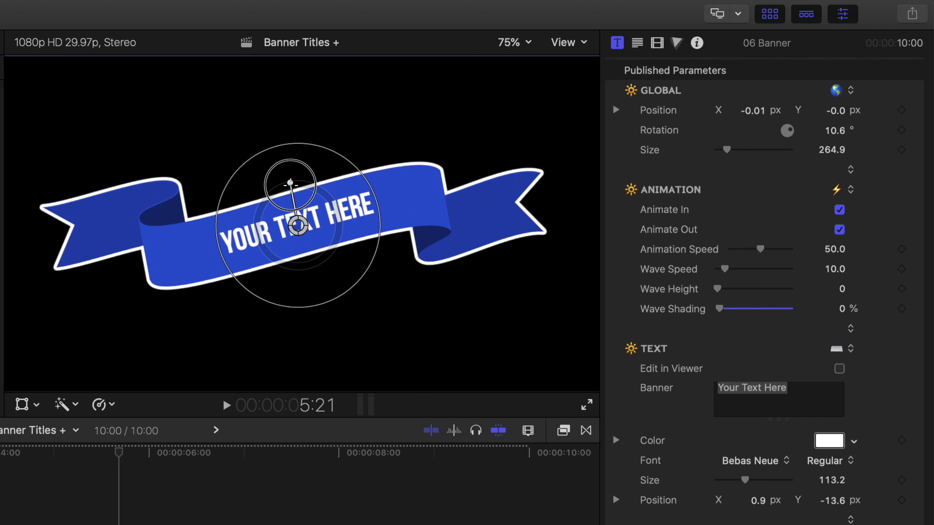
pyautogui.moveTo(291, 183); pyautogui.dragTo(290, 184)
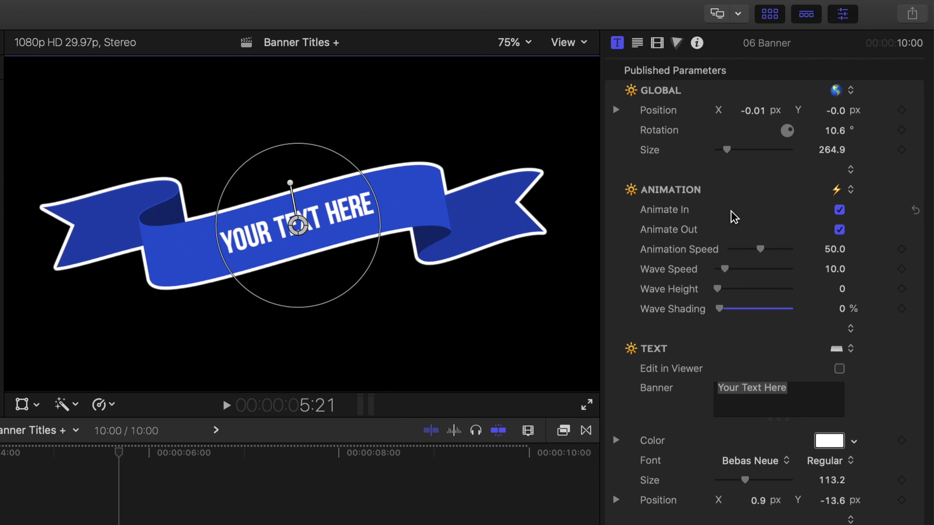
# - Turn off Animate In and Animate Out, scrub the banner without its animation, and turn both options back on
pyautogui.click(840, 210)
pyautogui.click(837, 233)
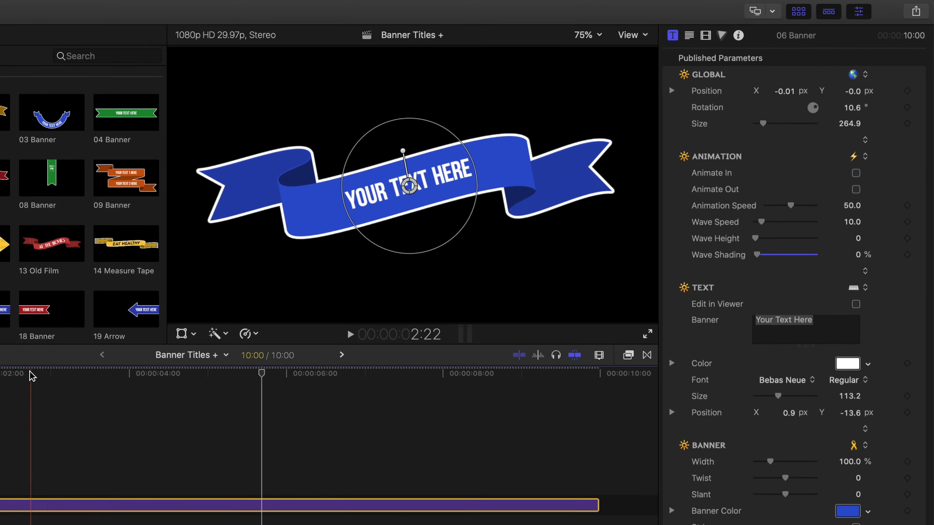
pyautogui.click(43, 318)
pyautogui.moveTo(43, 322); pyautogui.dragTo(358, 322)
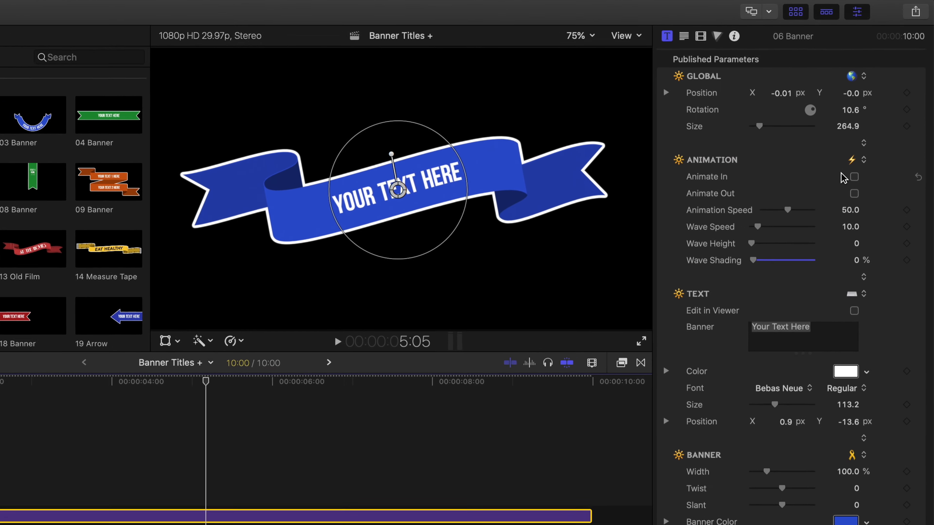
pyautogui.click(870, 141)
pyautogui.click(841, 230)
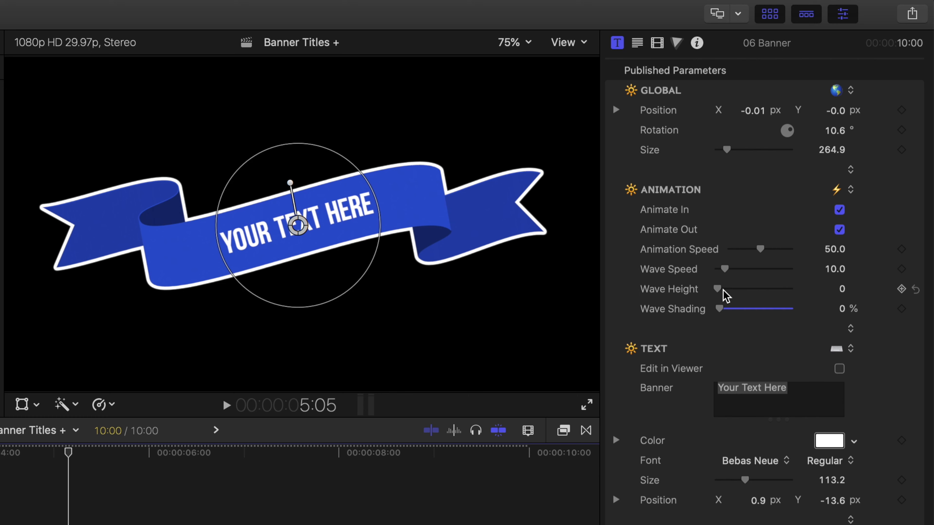
# - Give the banner a gentle wave with Wave Height 15 and Wave Speed 8.56
pyautogui.moveTo(720, 290); pyautogui.dragTo(733, 294)
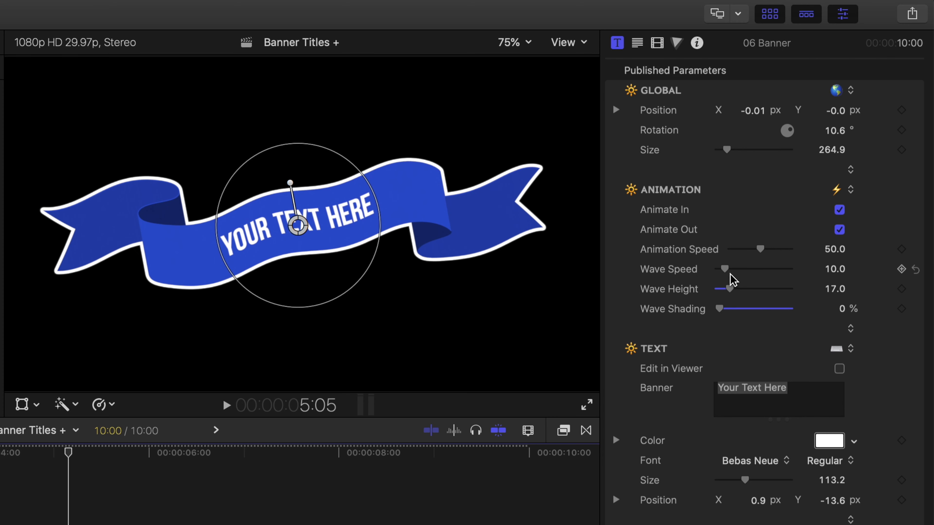
pyautogui.click(723, 270)
pyautogui.moveTo(727, 274); pyautogui.dragTo(730, 291)
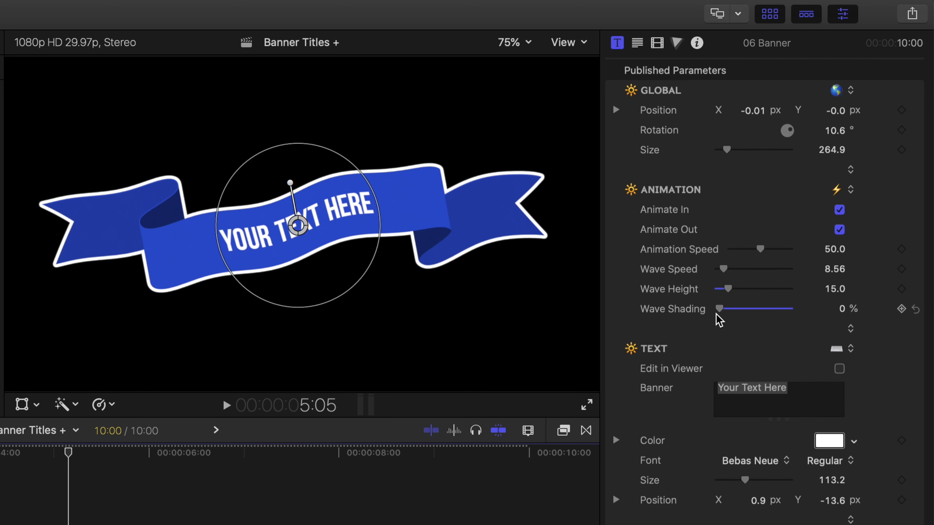
# - Set the banner's Wave Shading to 26.62% and play back the shaded wave
pyautogui.moveTo(721, 310)
pyautogui.mouseDown()
pyautogui.moveTo(763, 309)
pyautogui.moveTo(730, 309)
pyautogui.moveTo(754, 309)
pyautogui.mouseUp()
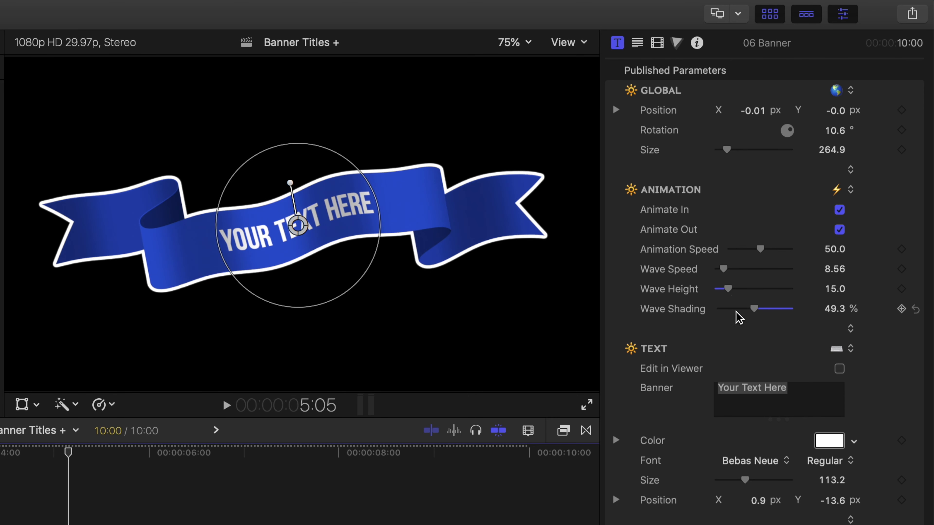
pyautogui.press('space')
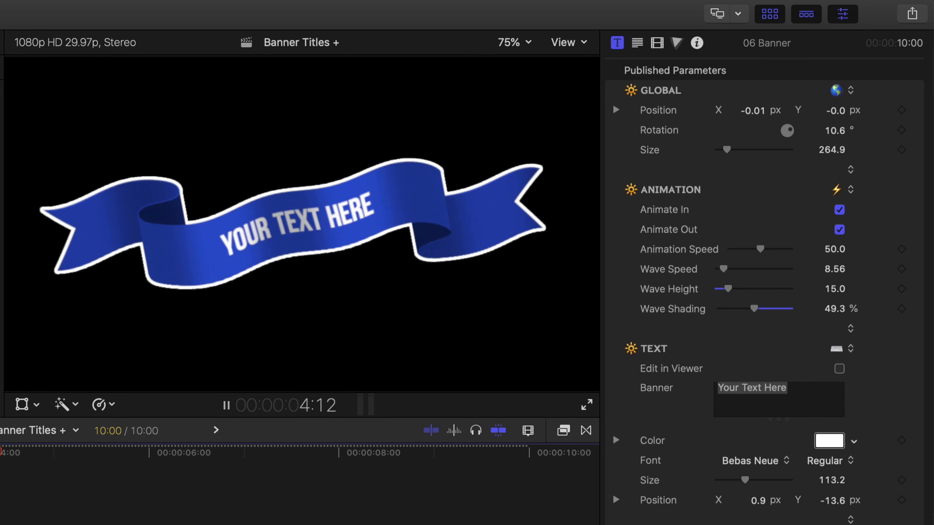
pyautogui.press('space')
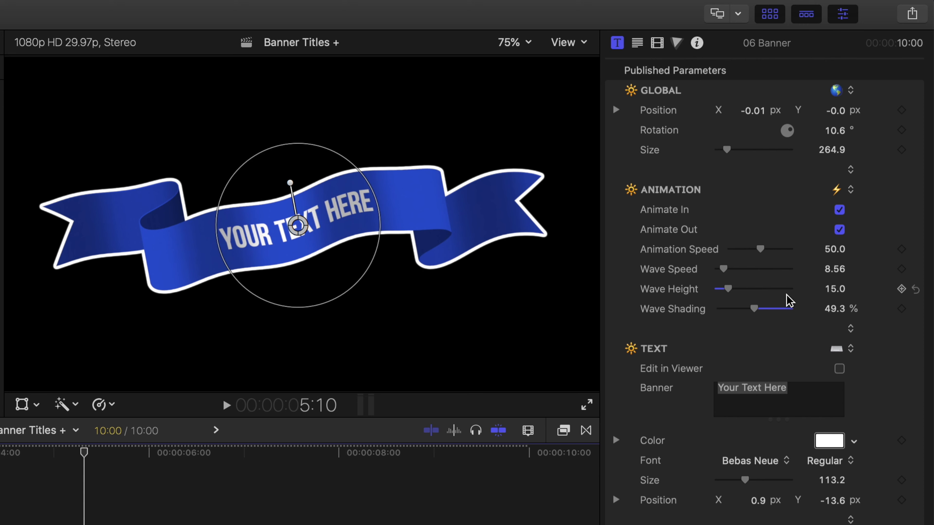
pyautogui.moveTo(755, 310); pyautogui.dragTo(738, 311)
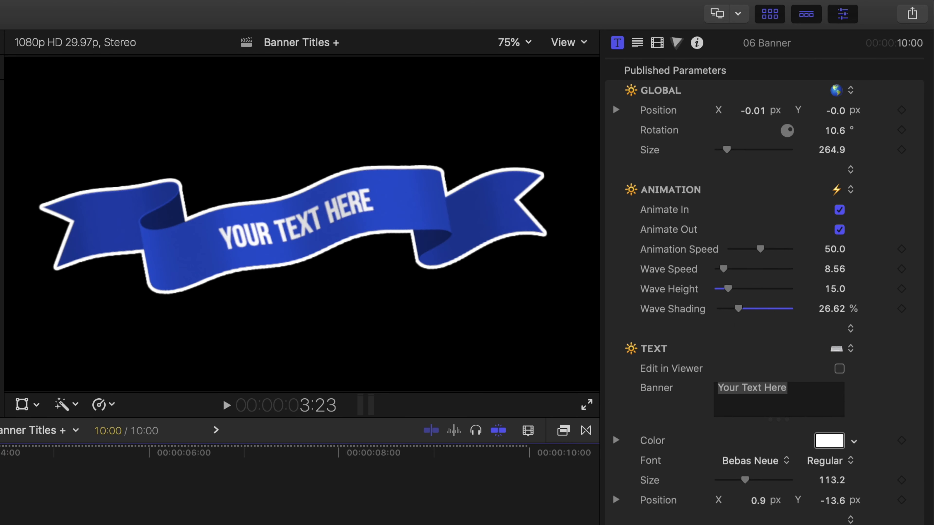
pyautogui.press('space')
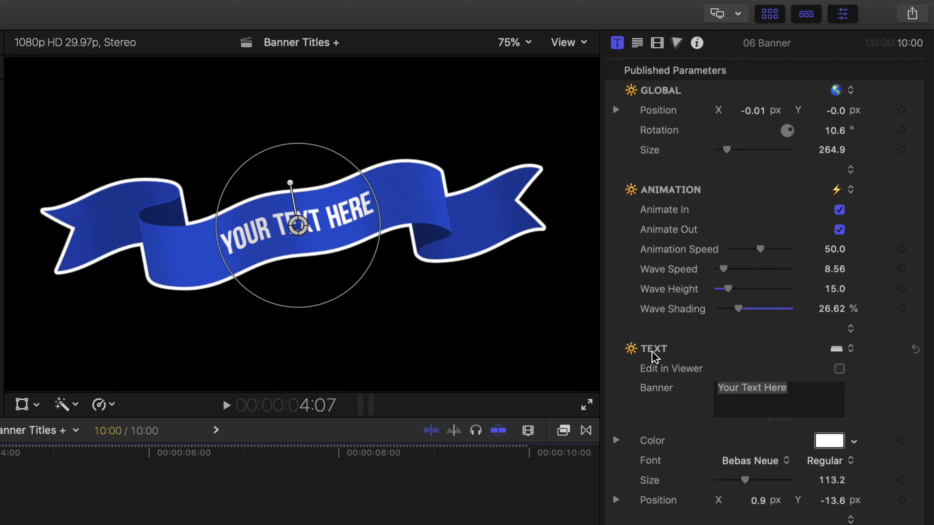
# - Replace the banner's placeholder text with "GUARANTEE"
pyautogui.click(709, 388)
pyautogui.moveTo(814, 391); pyautogui.dragTo(718, 388)
pyautogui.write('GU')
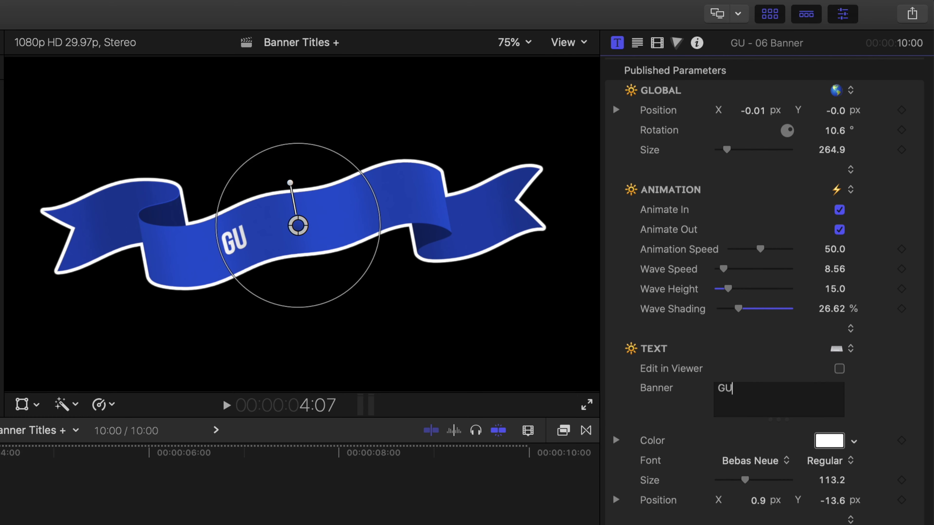
pyautogui.write('ARANTEE')
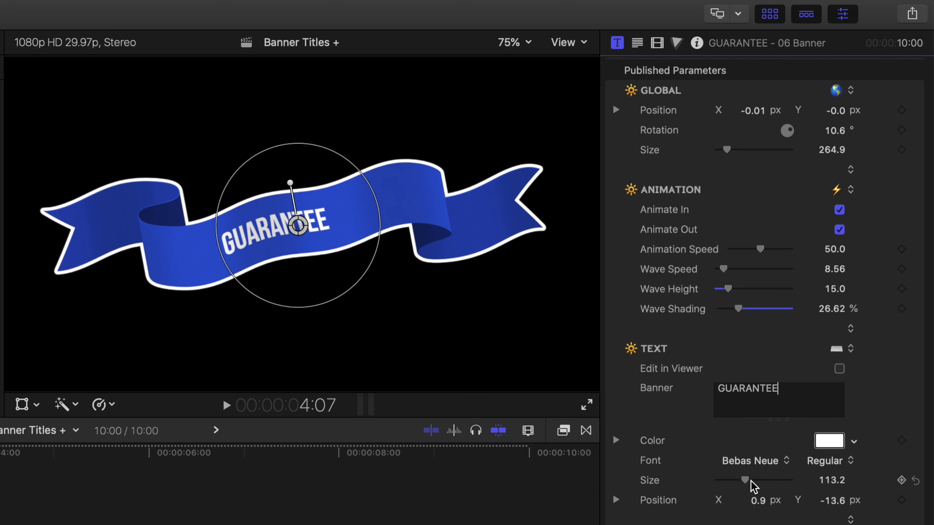
# - Change the banner text's font to Fredericka the Great
pyautogui.click(769, 462)
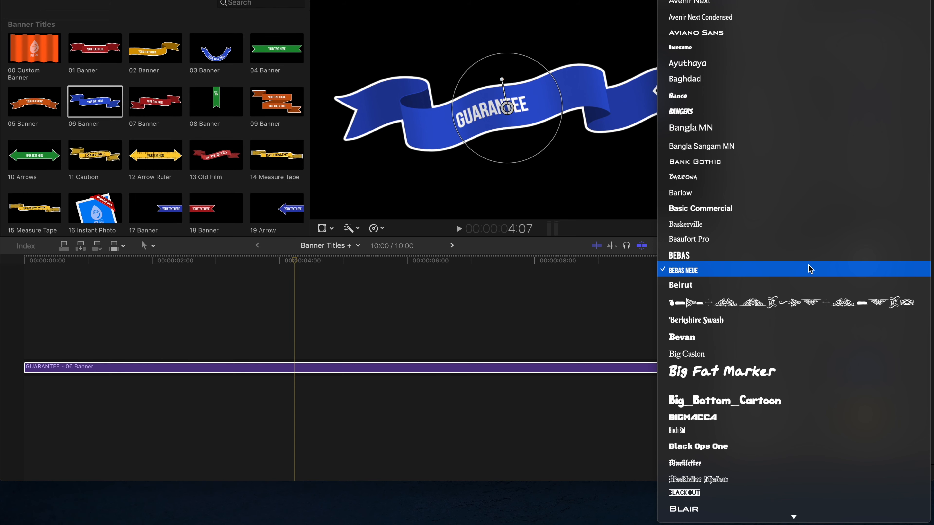
pyautogui.press('f')
pyautogui.press('r')
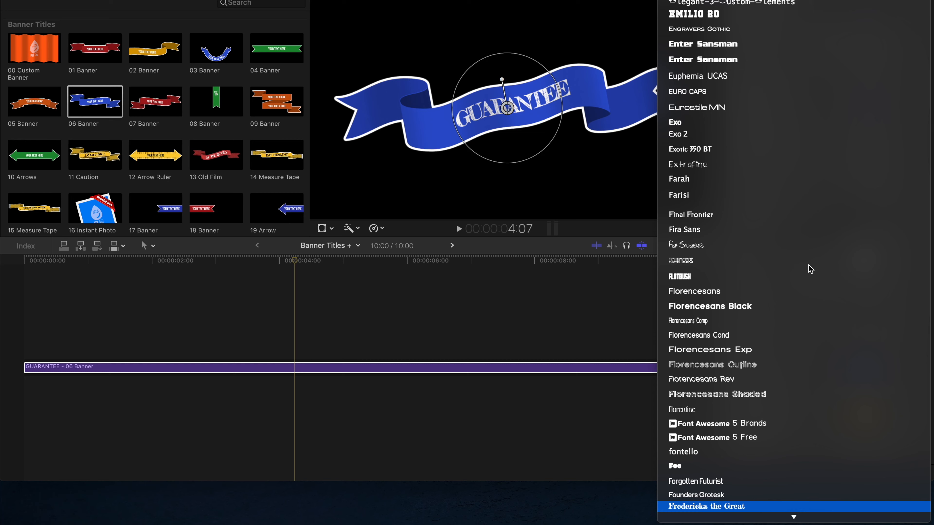
pyautogui.press('Return')
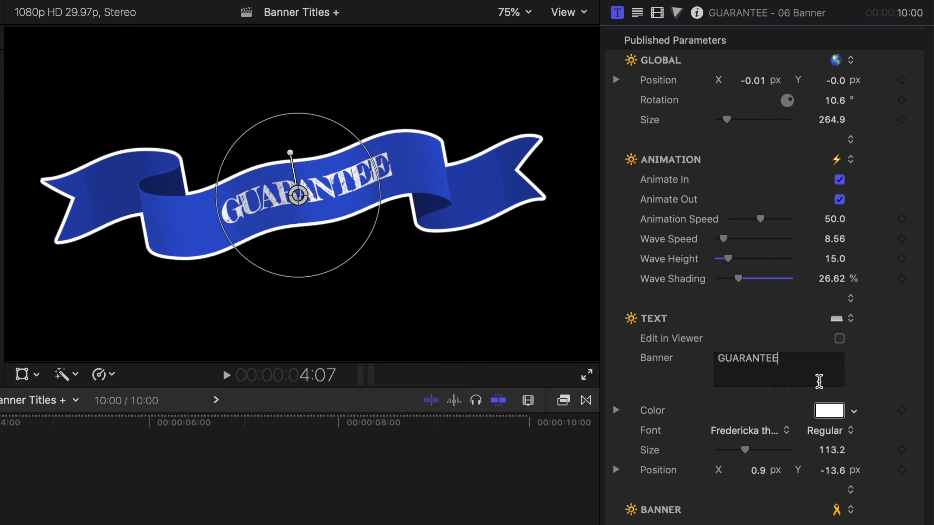
# - Set the banner text's size to 139 and its position to X -11.6 px, Y -14.9 px
pyautogui.moveTo(745, 454); pyautogui.dragTo(749, 454)
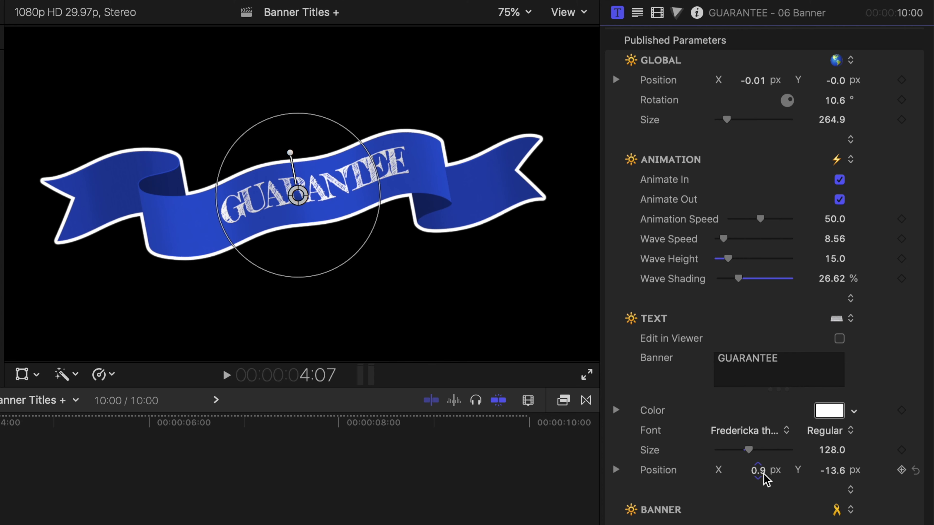
pyautogui.click(757, 475)
pyautogui.moveTo(757, 475); pyautogui.dragTo(711, 474)
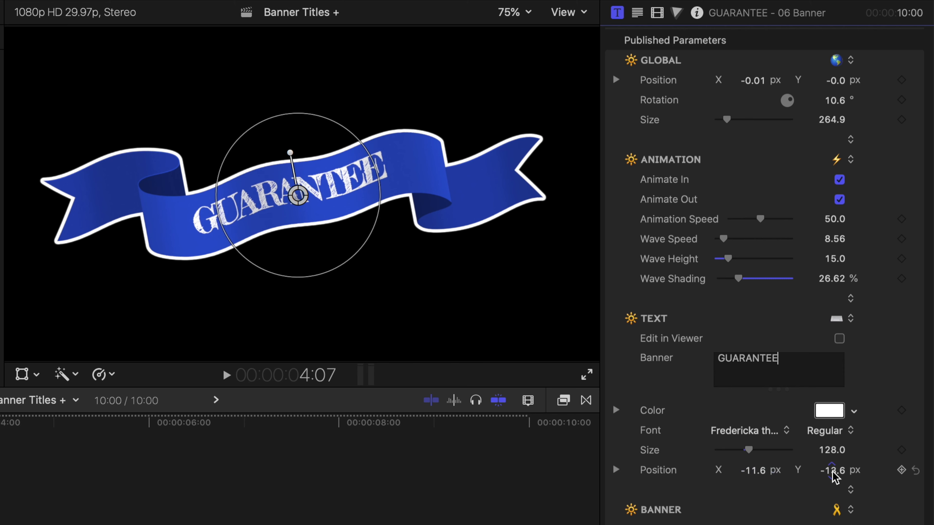
pyautogui.moveTo(749, 450); pyautogui.dragTo(753, 453)
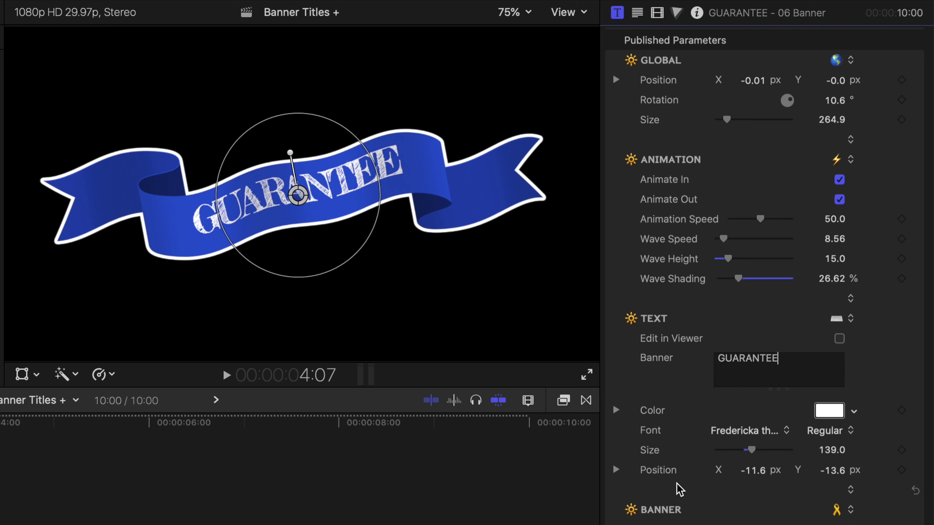
pyautogui.click(834, 472)
pyautogui.moveTo(833, 470); pyautogui.dragTo(833, 480)
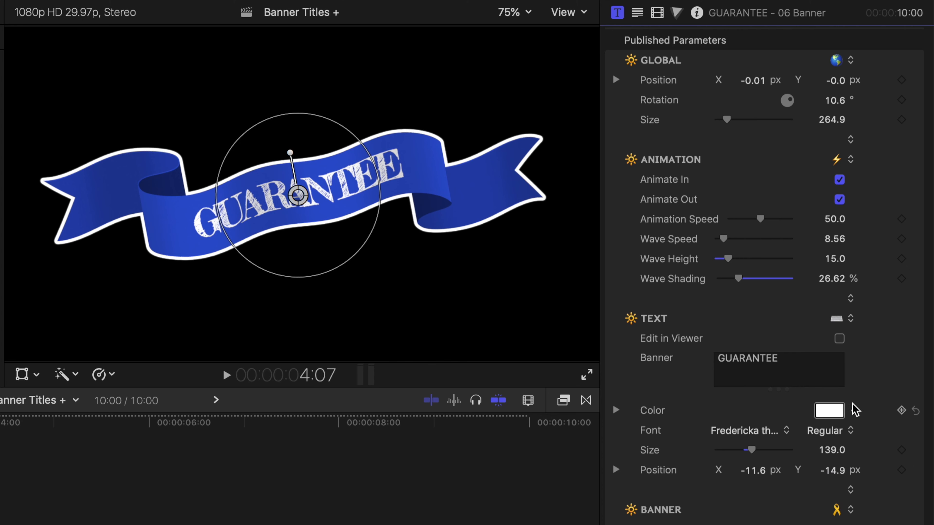
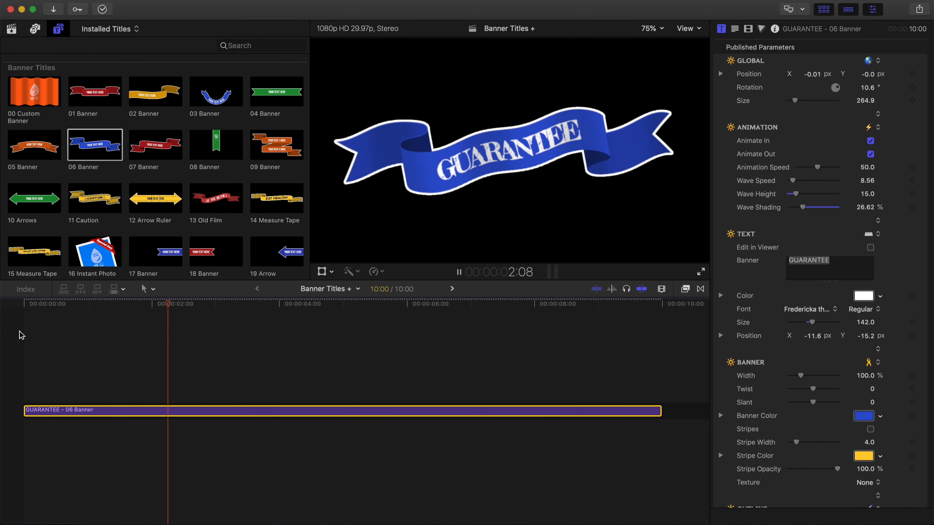
# - Rotate the banner slightly and reshape it with Slant 3.15 and Twist 5.15, after trying a Twist of -50
pyautogui.press('space')
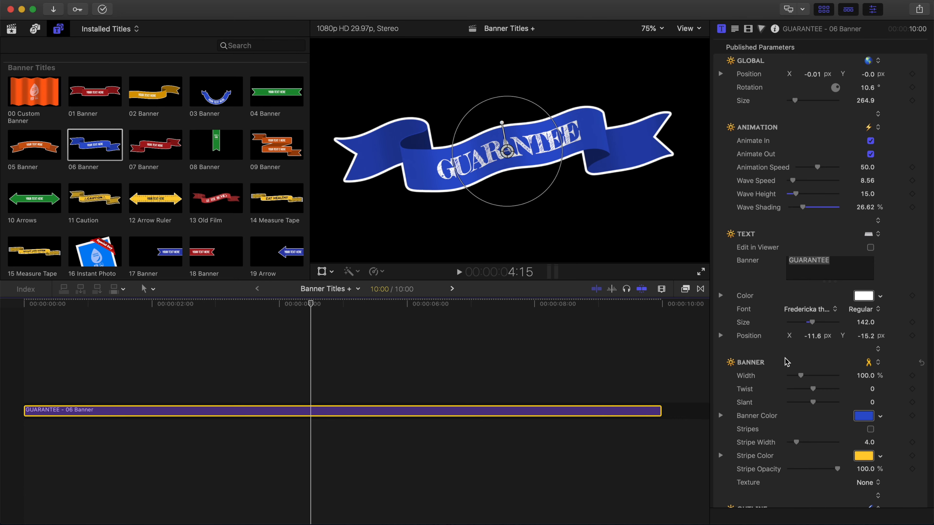
pyautogui.scroll(-5, 780, 368)
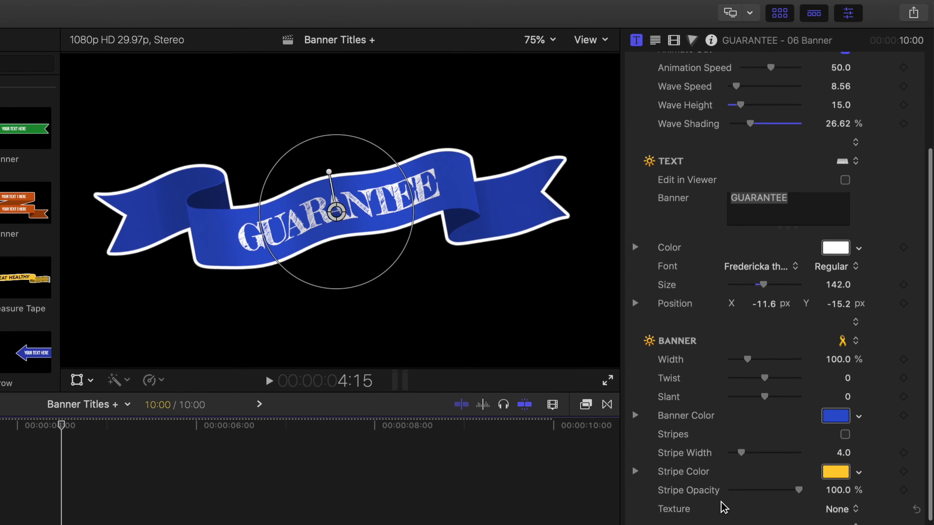
pyautogui.scroll(-2, 739, 453)
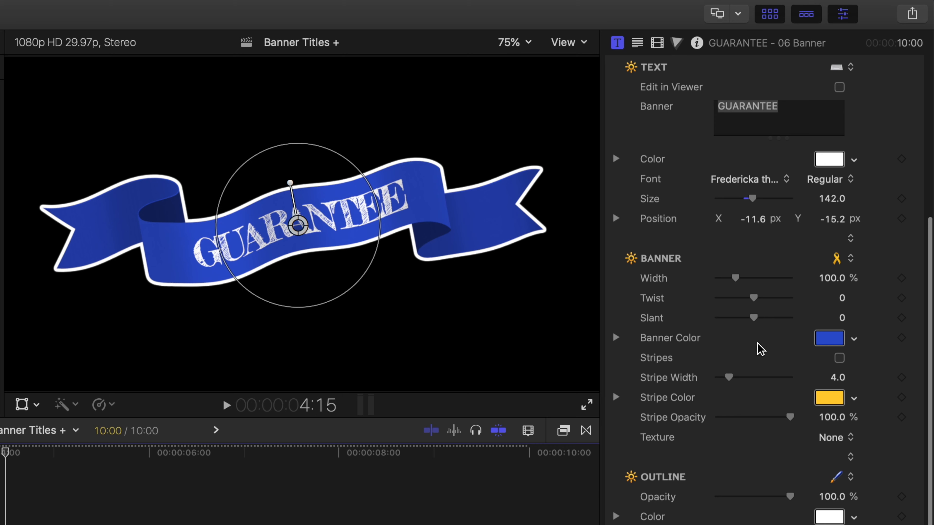
pyautogui.moveTo(735, 279)
pyautogui.mouseDown()
pyautogui.moveTo(750, 279)
pyautogui.moveTo(736, 278)
pyautogui.mouseUp()
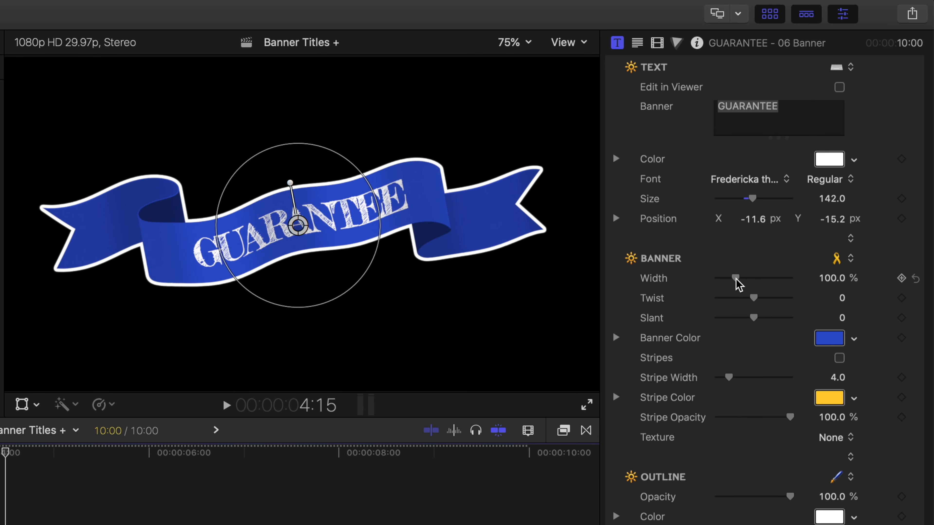
pyautogui.moveTo(754, 304); pyautogui.dragTo(714, 304)
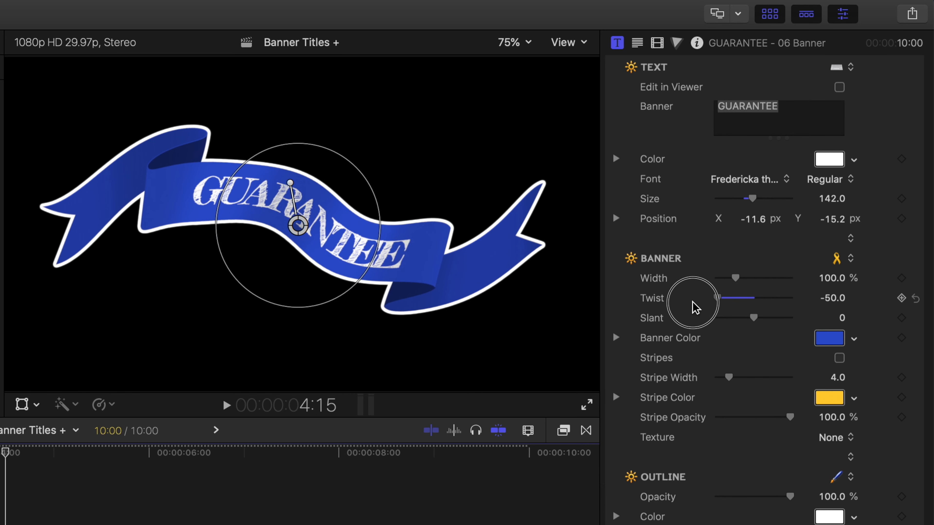
pyautogui.moveTo(710, 302); pyautogui.dragTo(761, 303)
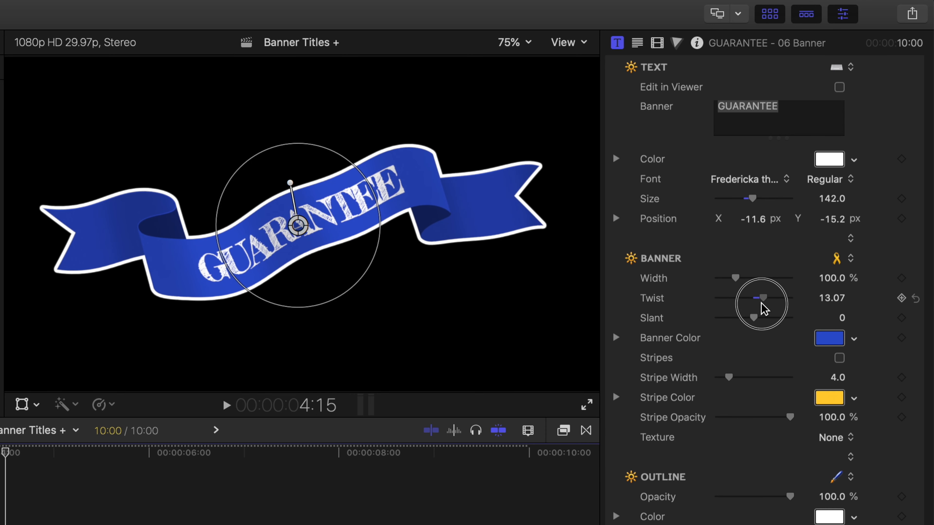
pyautogui.click(291, 183)
pyautogui.moveTo(290, 183); pyautogui.dragTo(292, 183)
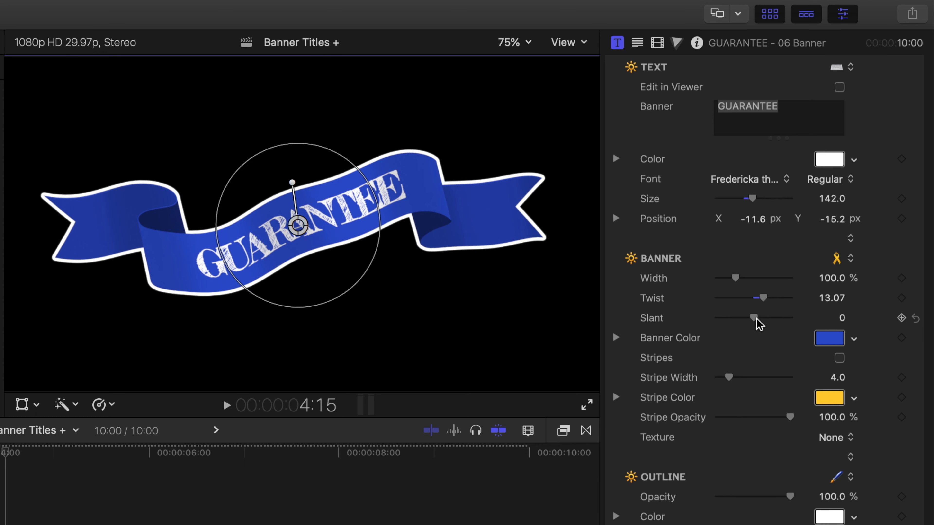
pyautogui.moveTo(754, 317)
pyautogui.mouseDown()
pyautogui.moveTo(715, 318)
pyautogui.moveTo(775, 319)
pyautogui.moveTo(759, 320)
pyautogui.mouseUp()
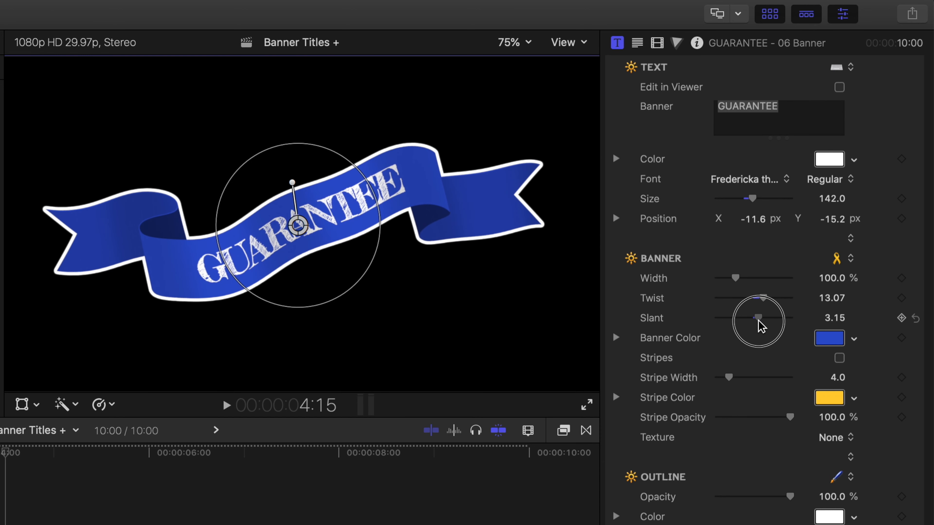
pyautogui.moveTo(759, 319); pyautogui.dragTo(757, 298)
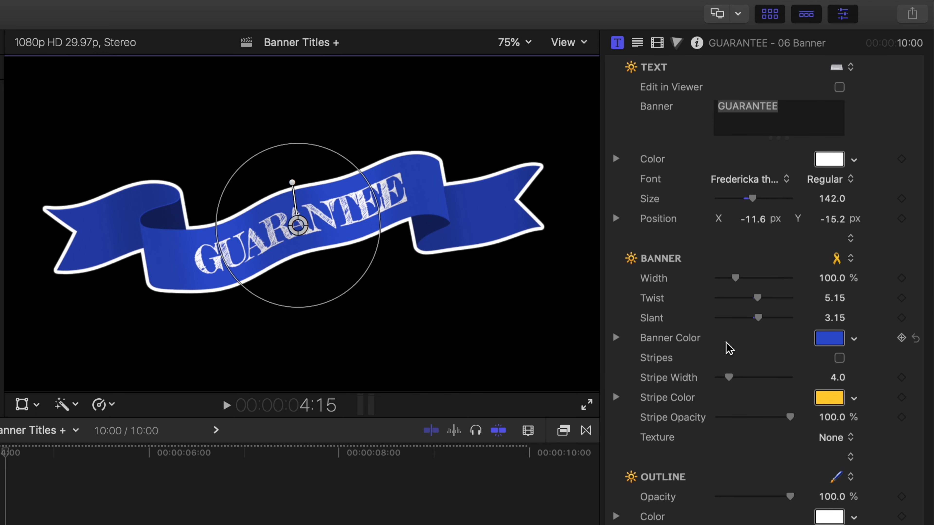
# - Recolor the banner bright red (hue 359°, saturation 100%, brightness 93%) using a saved swatch
pyautogui.click(829, 348)
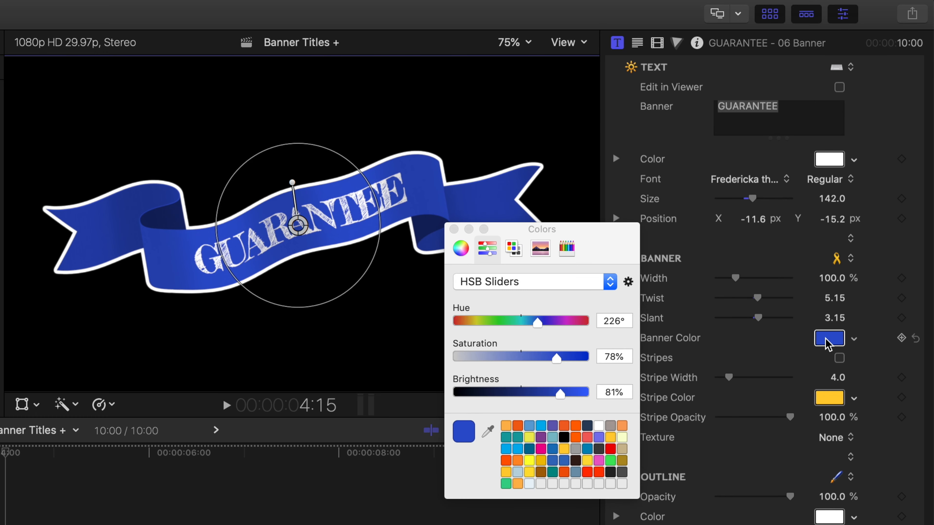
pyautogui.click(611, 450)
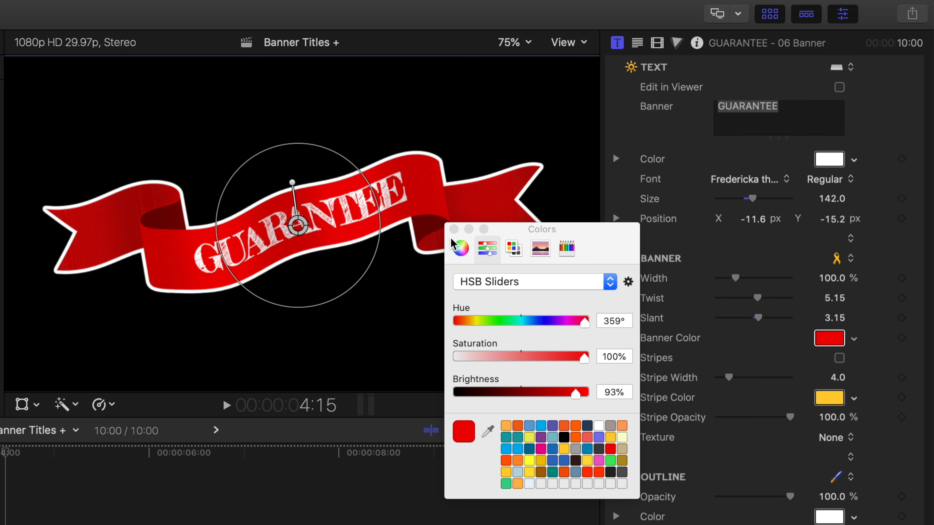
pyautogui.click(454, 230)
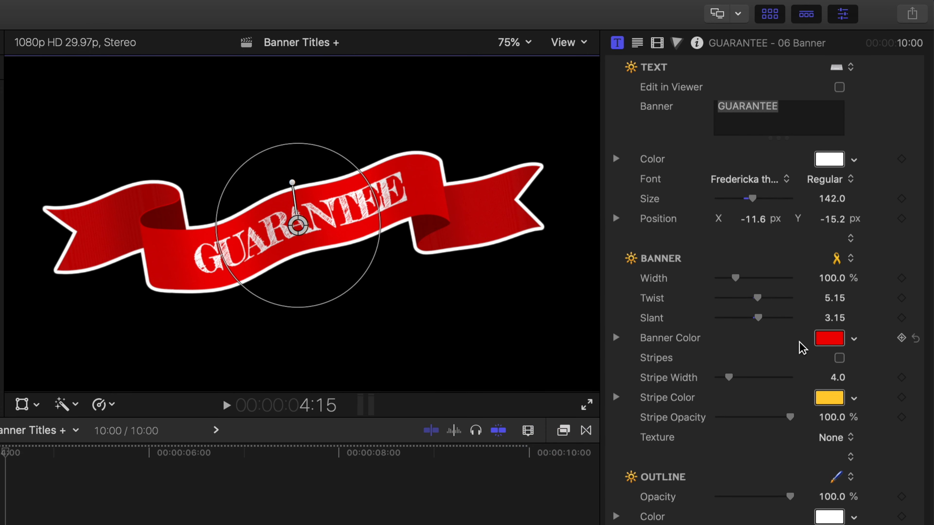
# - Turn on the banner's stripes with a Stripe Width of 4.91 and a Stripe Opacity of 100%
pyautogui.click(839, 359)
pyautogui.moveTo(729, 379); pyautogui.dragTo(734, 379)
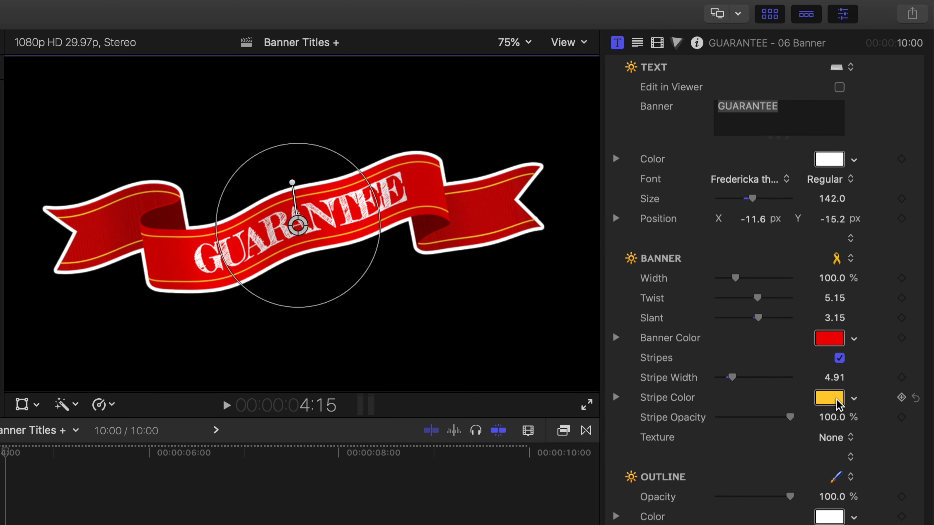
pyautogui.moveTo(790, 418)
pyautogui.mouseDown()
pyautogui.moveTo(724, 422)
pyautogui.moveTo(801, 422)
pyautogui.mouseUp()
# - Compare the Hatched Screen and Halftone textures on the banner and settle on Hatched Screen
pyautogui.click(835, 437)
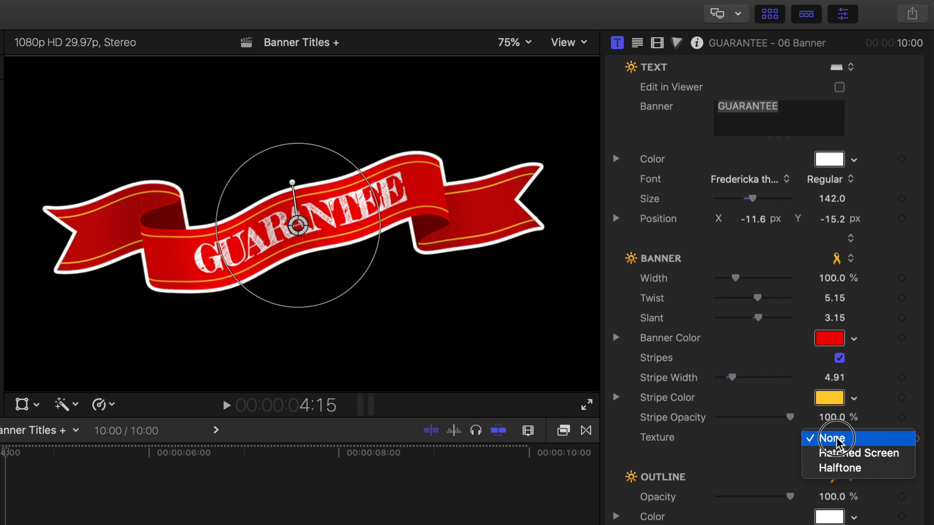
pyautogui.click(837, 455)
pyautogui.click(830, 440)
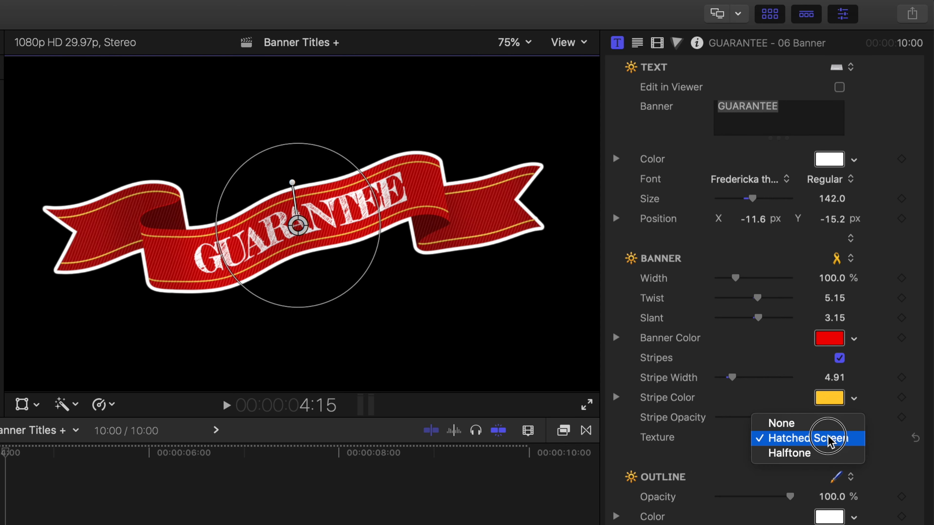
pyautogui.click(825, 453)
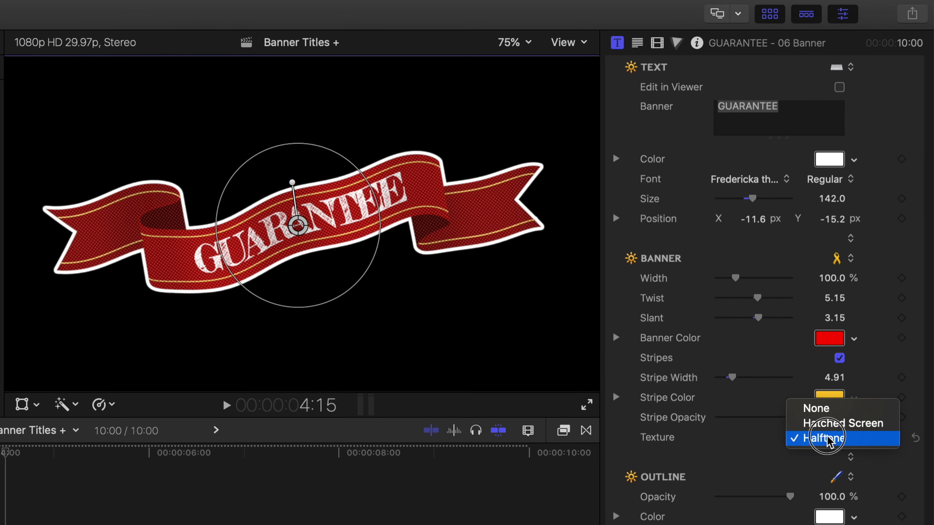
pyautogui.click(825, 424)
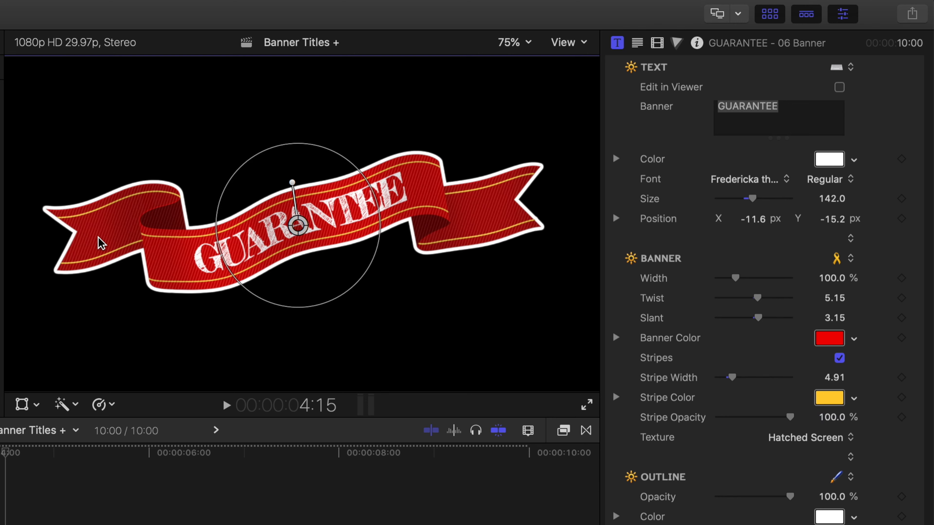
# - Copy the yellow stripe color onto the banner's outline, keeping the outline opacity at 100%, and set the outline width to 6.0
pyautogui.scroll(-3, 730, 482)
pyautogui.scroll(-2, 730, 482)
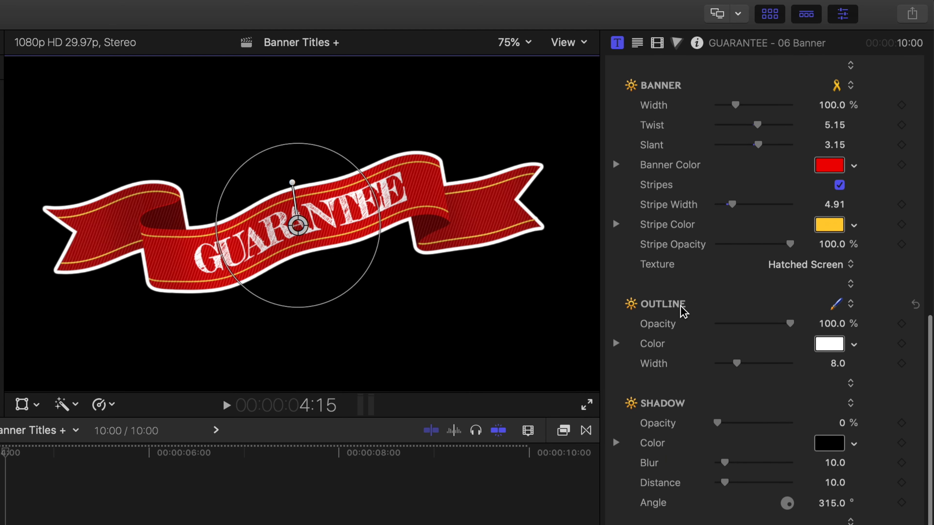
pyautogui.scroll(-2, 717, 340)
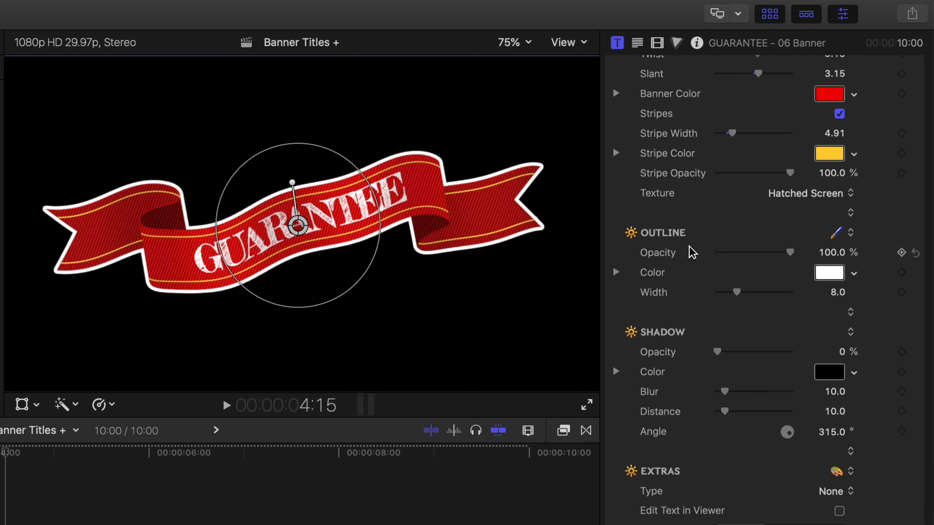
pyautogui.moveTo(789, 254)
pyautogui.mouseDown()
pyautogui.moveTo(680, 258)
pyautogui.moveTo(802, 261)
pyautogui.mouseUp()
pyautogui.click(830, 273)
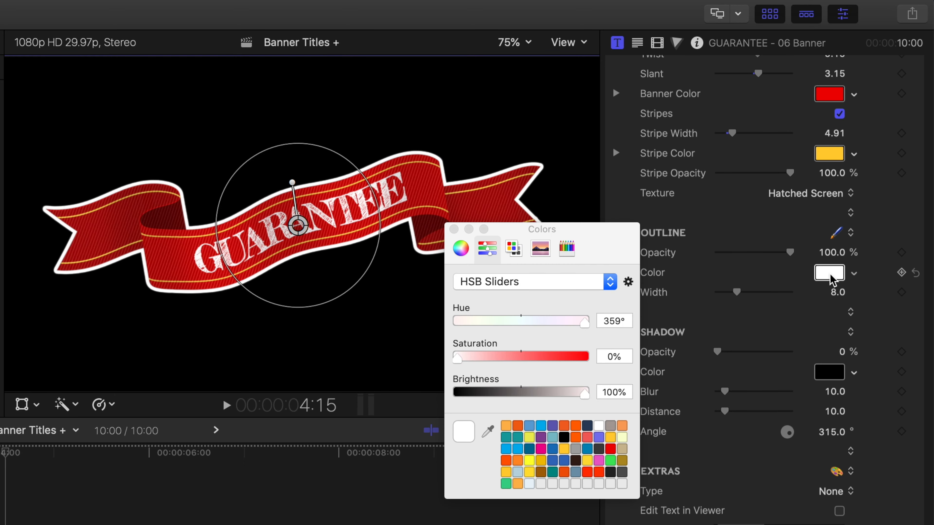
pyautogui.click(454, 229)
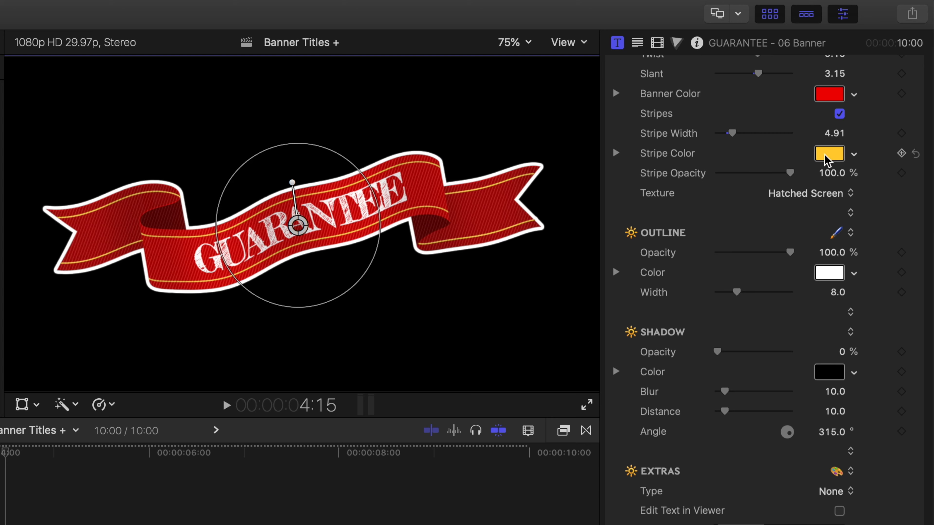
pyautogui.moveTo(830, 159); pyautogui.dragTo(839, 274)
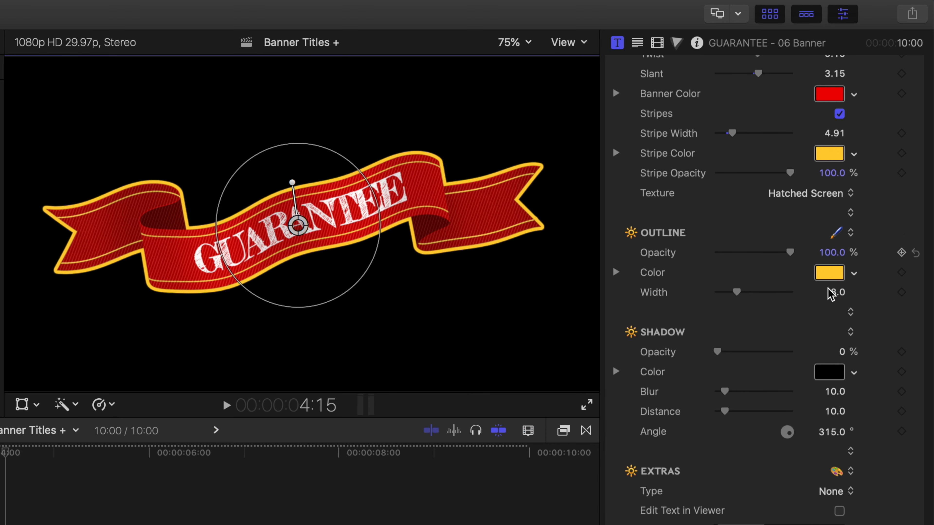
pyautogui.moveTo(737, 292); pyautogui.dragTo(731, 294)
# - Raise the banner's Shadow Opacity to 100%
pyautogui.scroll(-1, 736, 320)
pyautogui.scroll(-1, 734, 313)
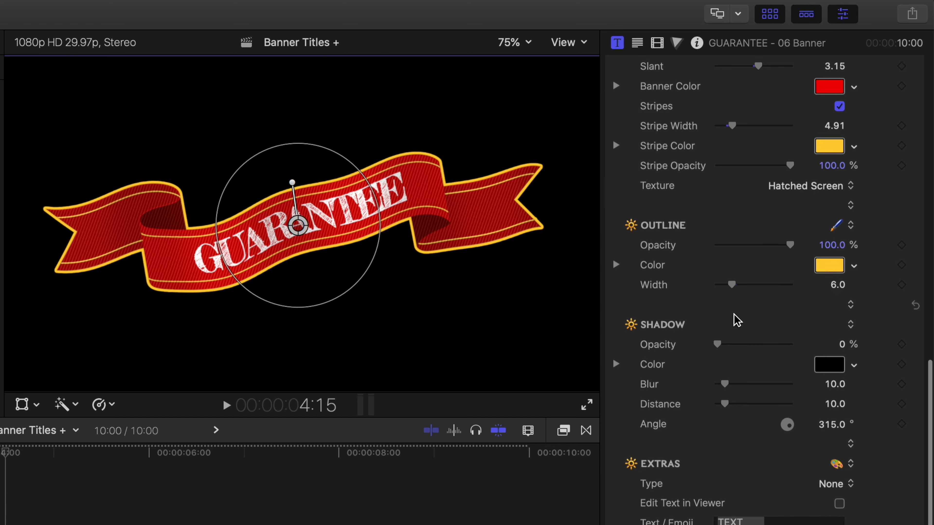
pyautogui.scroll(1, 734, 314)
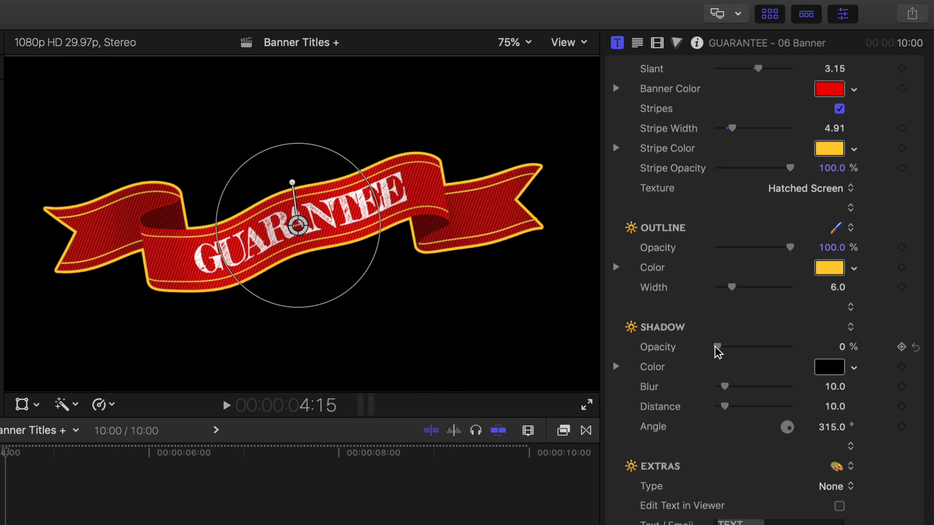
pyautogui.moveTo(716, 348); pyautogui.dragTo(801, 348)
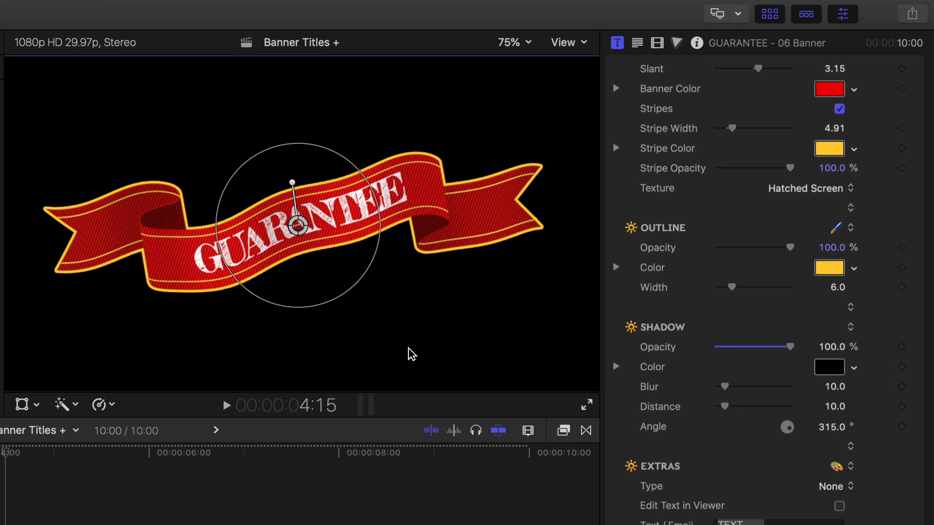
# - Change the Player Background in the playback preferences to Checkerboard
pyautogui.press('super+comma')
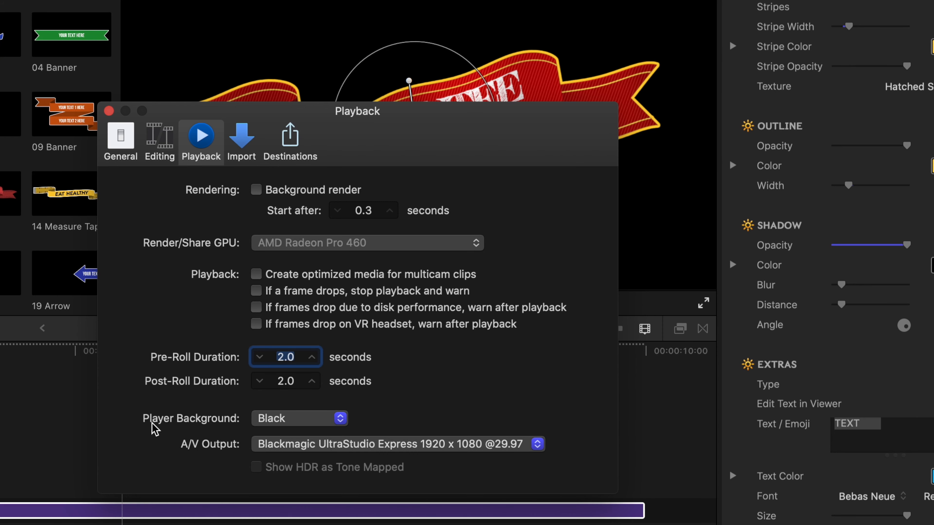
pyautogui.click(299, 423)
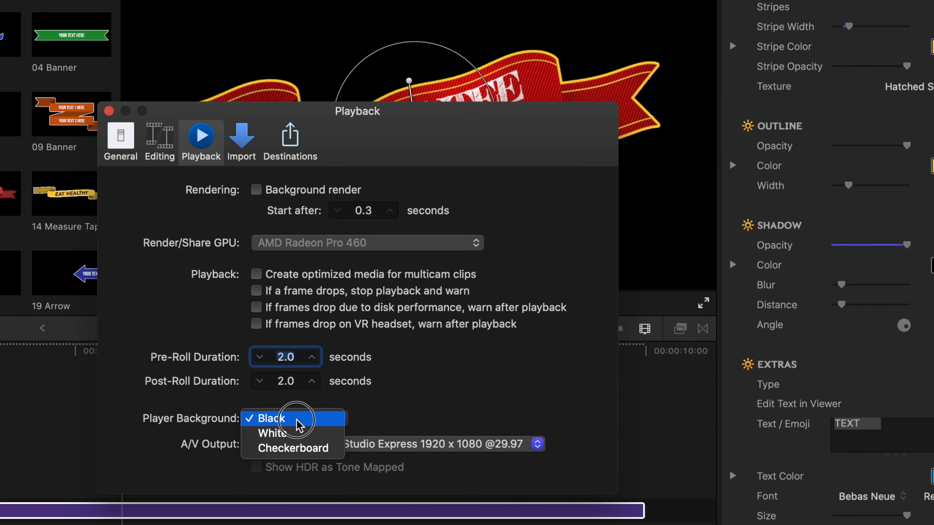
pyautogui.click(294, 448)
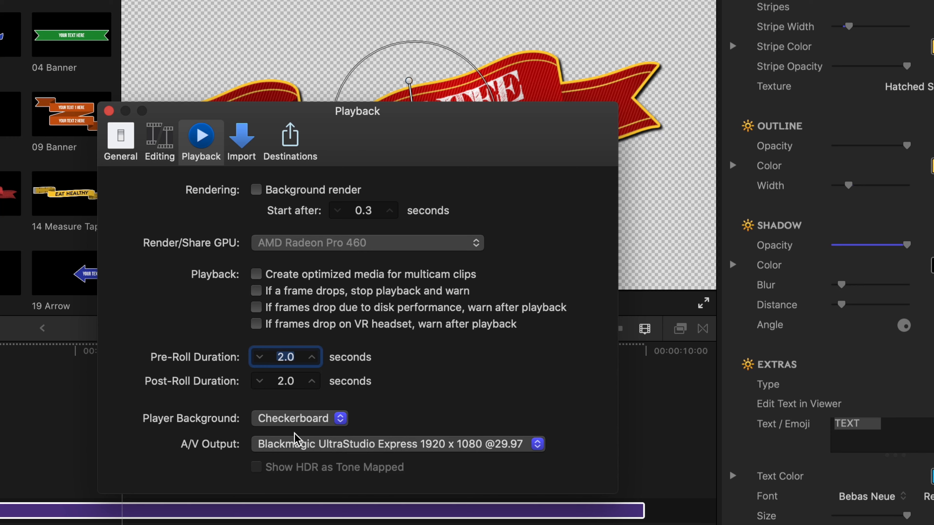
pyautogui.click(109, 111)
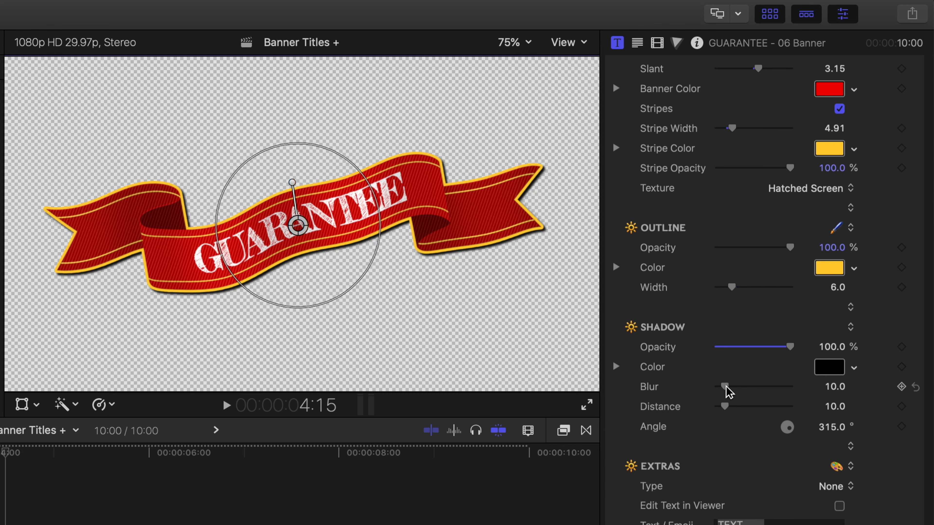
# - Set the banner shadow's Blur to 42.0, its Distance to 37.0 and its Opacity to 71.8%
pyautogui.moveTo(727, 387); pyautogui.dragTo(747, 412)
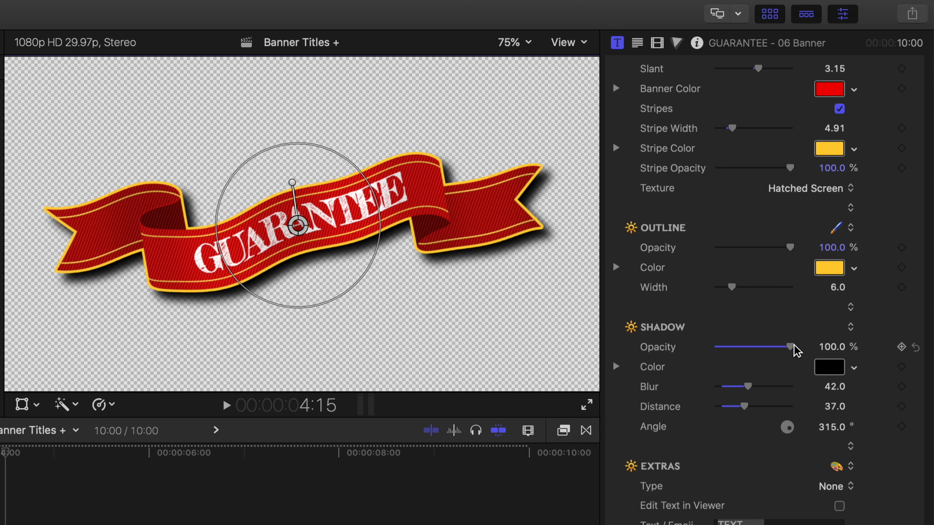
pyautogui.moveTo(790, 348); pyautogui.dragTo(770, 354)
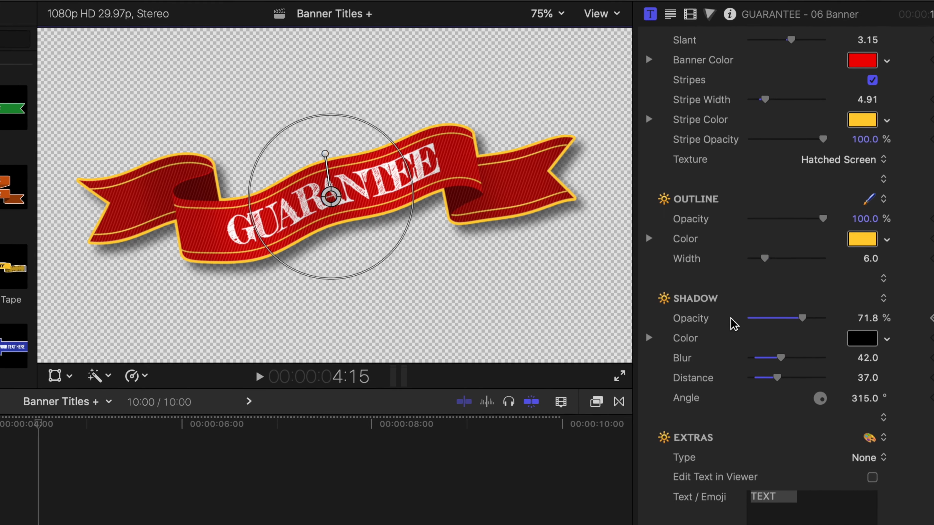
# - Switch the Player Background in the playback preferences back to Black
pyautogui.press('super+comma')
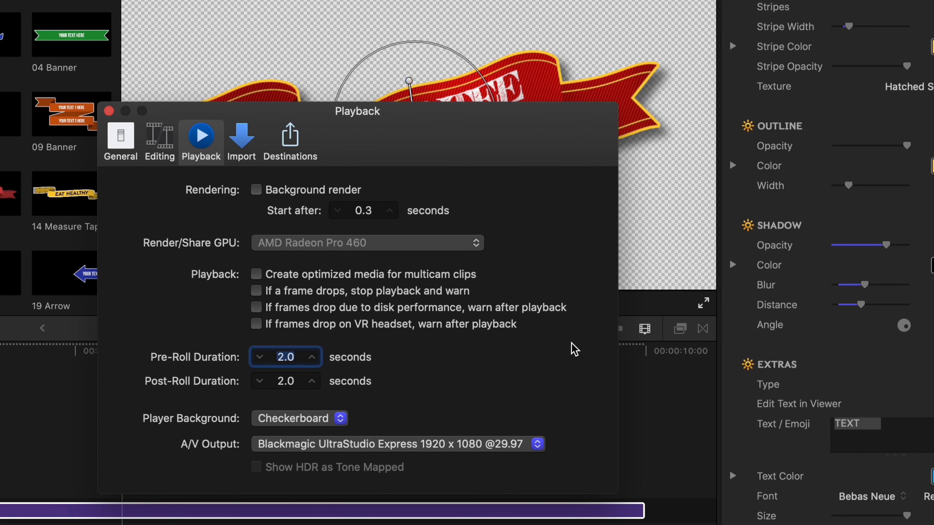
pyautogui.click(295, 424)
pyautogui.click(293, 389)
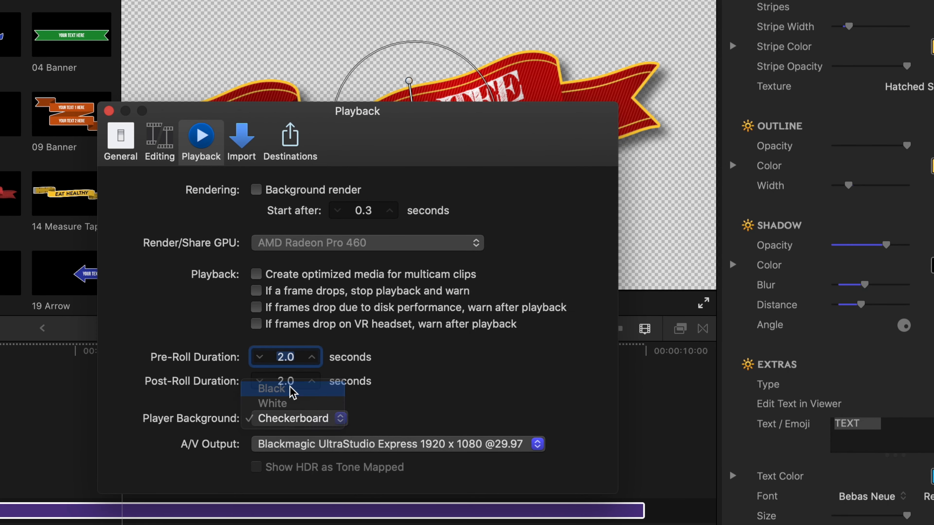
pyautogui.click(110, 110)
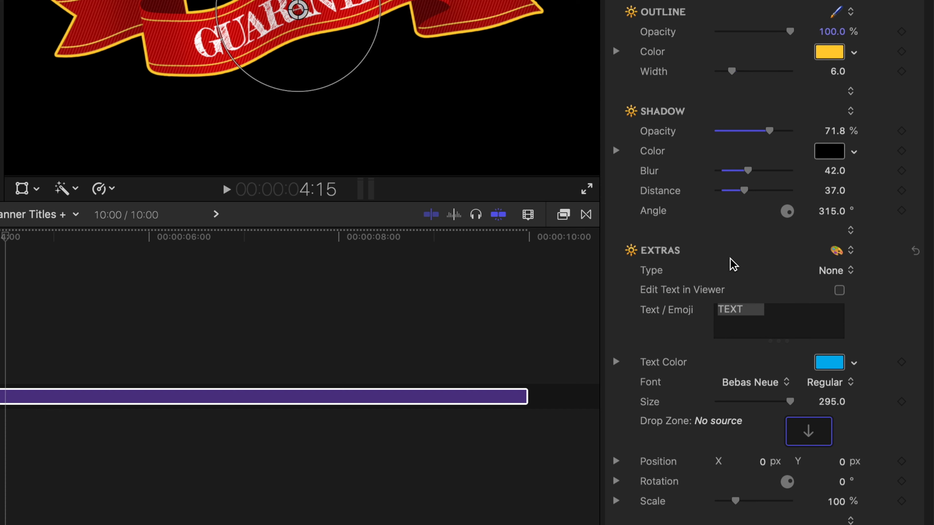
# - Set the Extras Type to Text / Emoji and play the title from its start to preview the added text
pyautogui.click(842, 275)
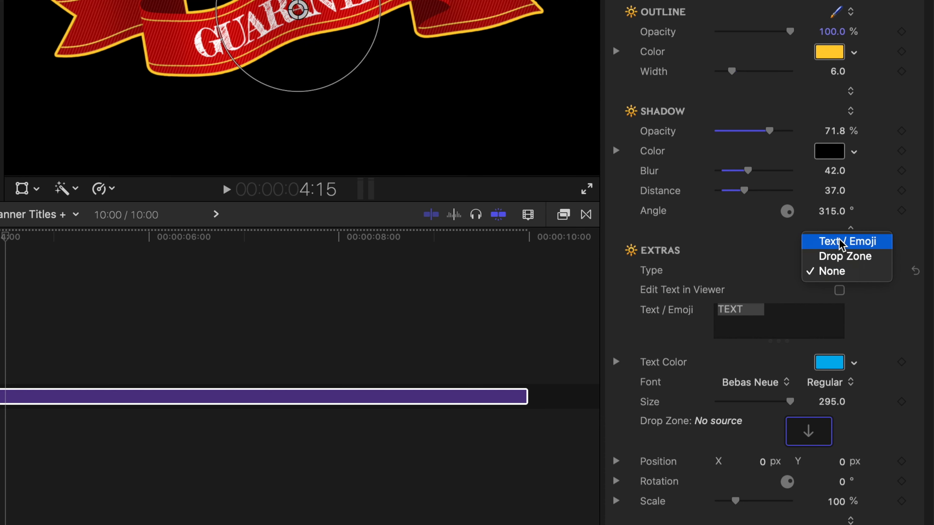
pyautogui.click(812, 242)
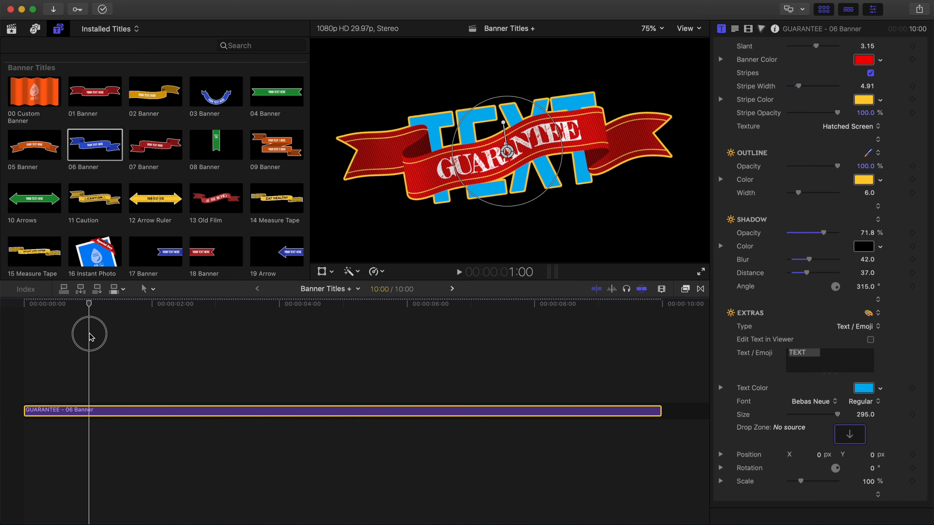
pyautogui.moveTo(90, 335); pyautogui.dragTo(26, 338)
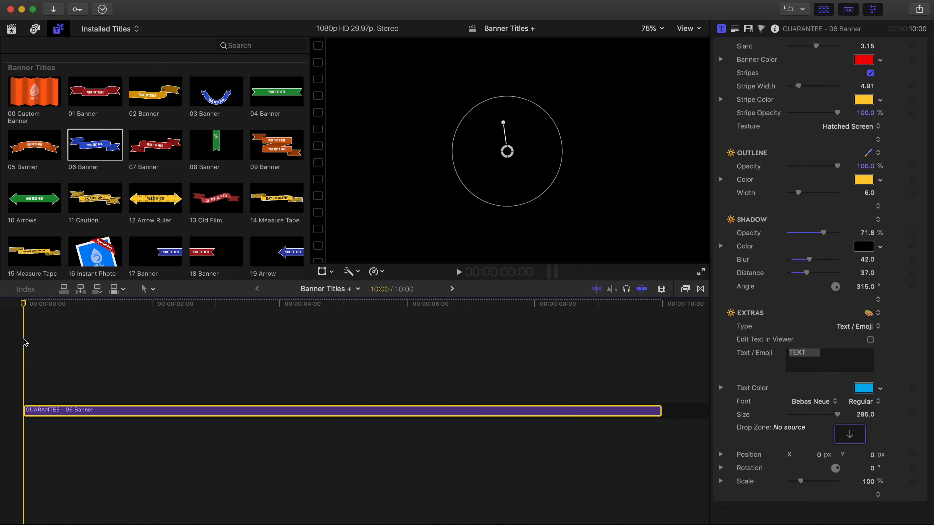
pyautogui.press('space')
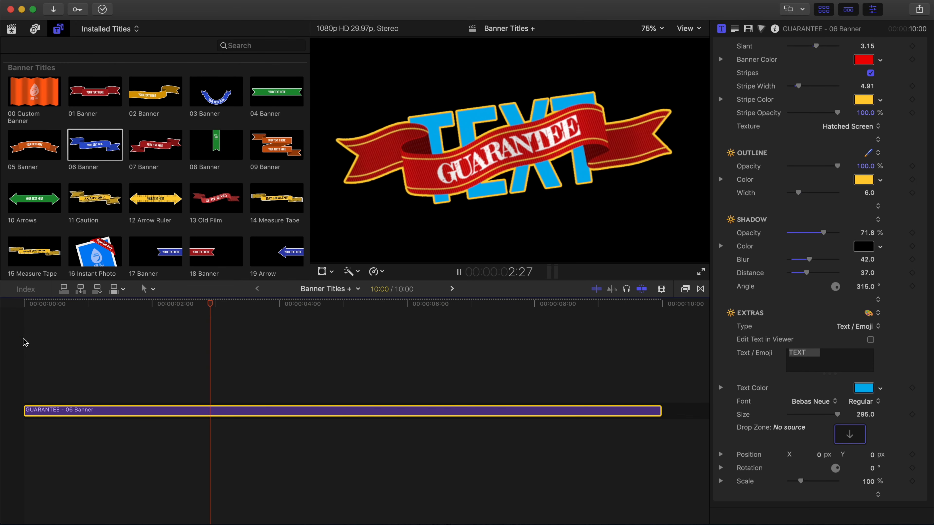
pyautogui.press('space')
pyautogui.press('space')
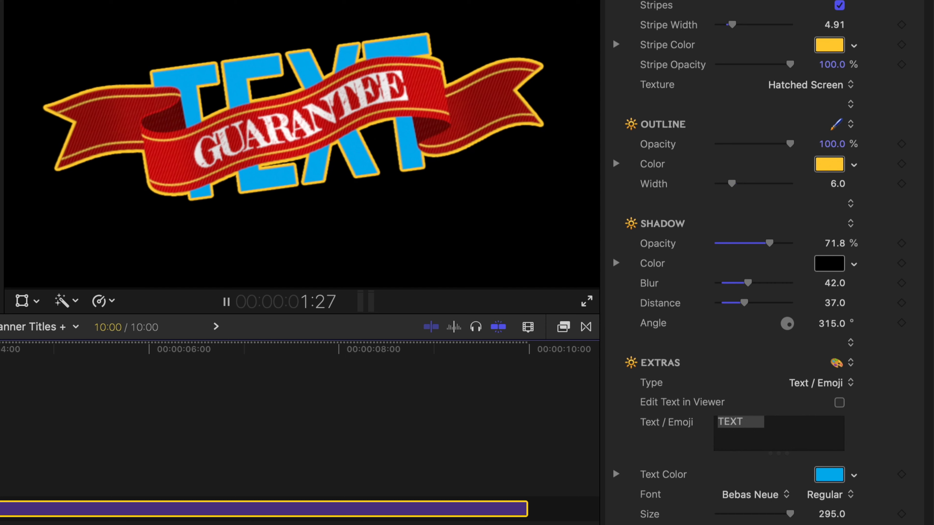
pyautogui.press('space')
# - At 5:00, replace the extra's text with PRICE and MATCH on two separate lines
pyautogui.moveTo(35, 351); pyautogui.dragTo(54, 351)
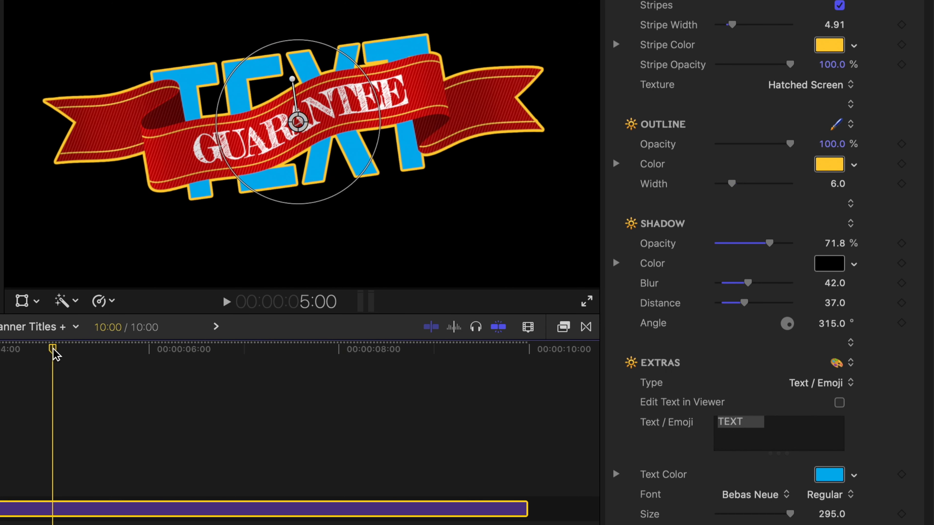
pyautogui.click(769, 427)
pyautogui.moveTo(769, 428); pyautogui.dragTo(708, 425)
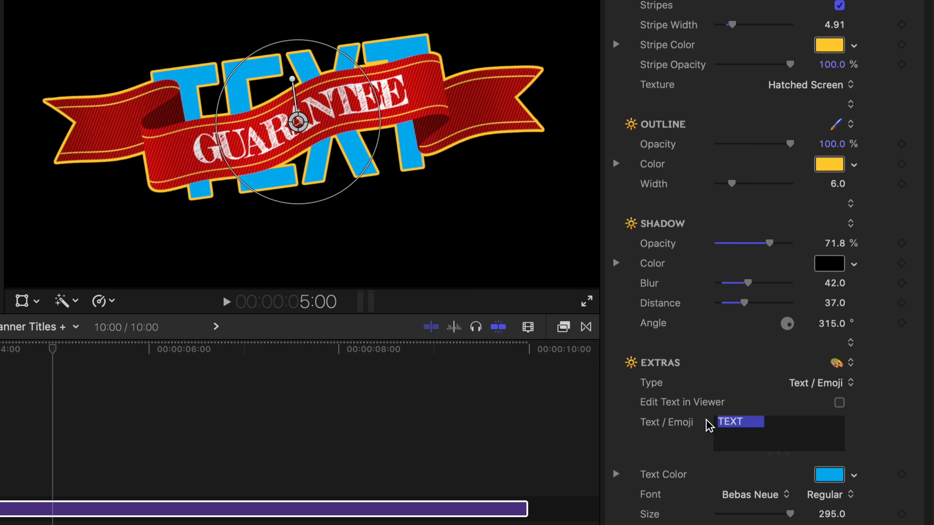
pyautogui.write('PRICE ')
pyautogui.write('MATCH')
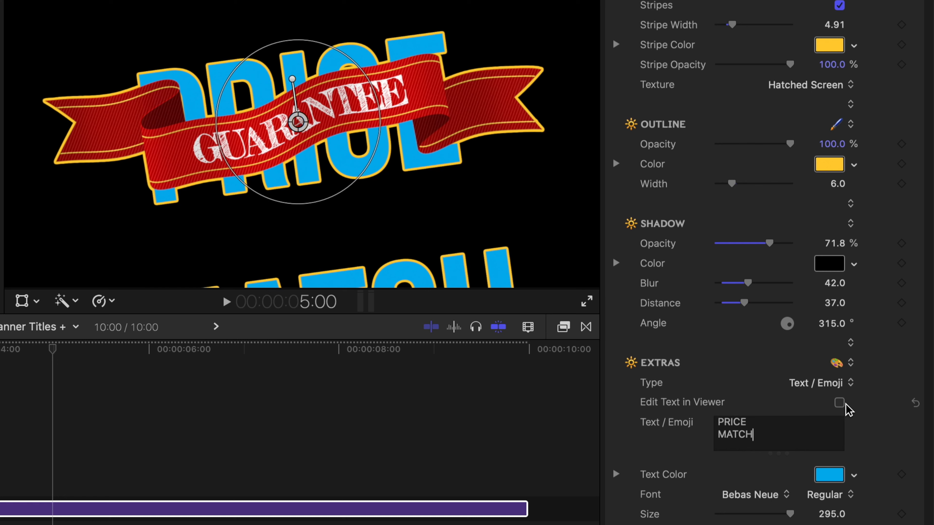
# - Turn on Edit Text in Viewer, select the PRICE MATCH text and set its Line Spacing to -96.0
pyautogui.click(839, 404)
pyautogui.click(346, 159)
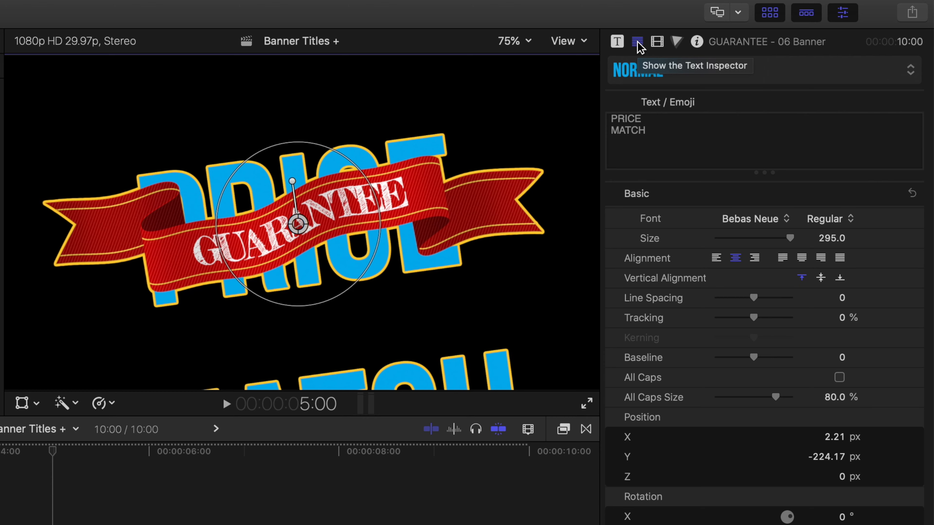
pyautogui.moveTo(650, 133); pyautogui.dragTo(609, 118)
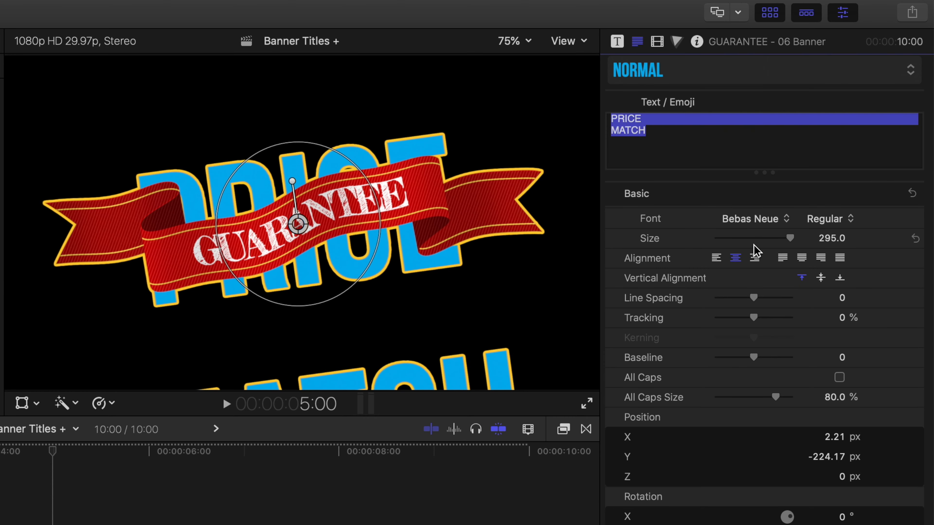
pyautogui.moveTo(754, 299); pyautogui.dragTo(720, 300)
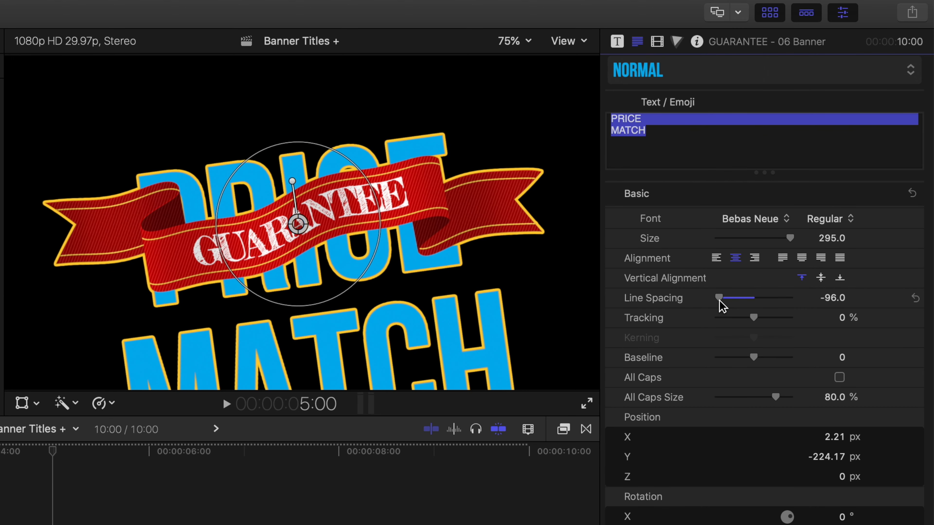
pyautogui.click(618, 43)
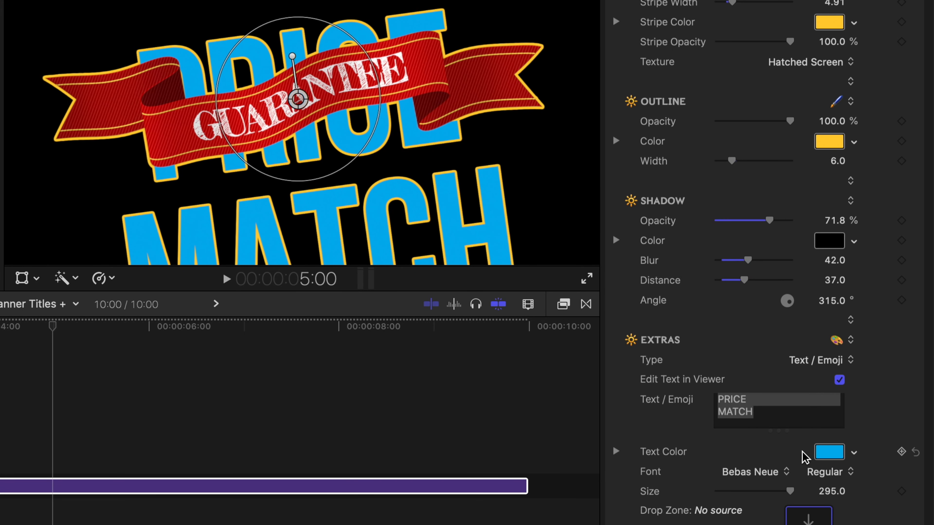
# - Change the extra's Text Color to pure black with 0% saturation and 0% brightness
pyautogui.click(833, 453)
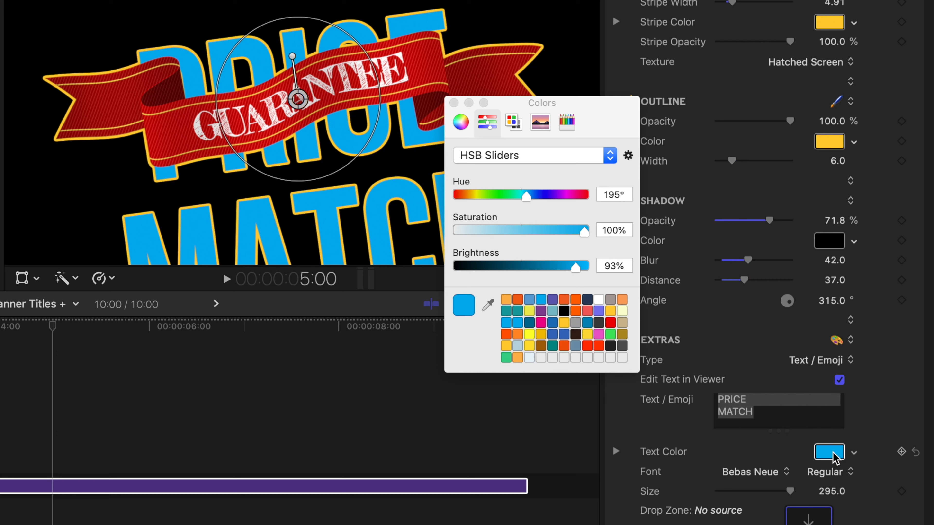
pyautogui.click(610, 346)
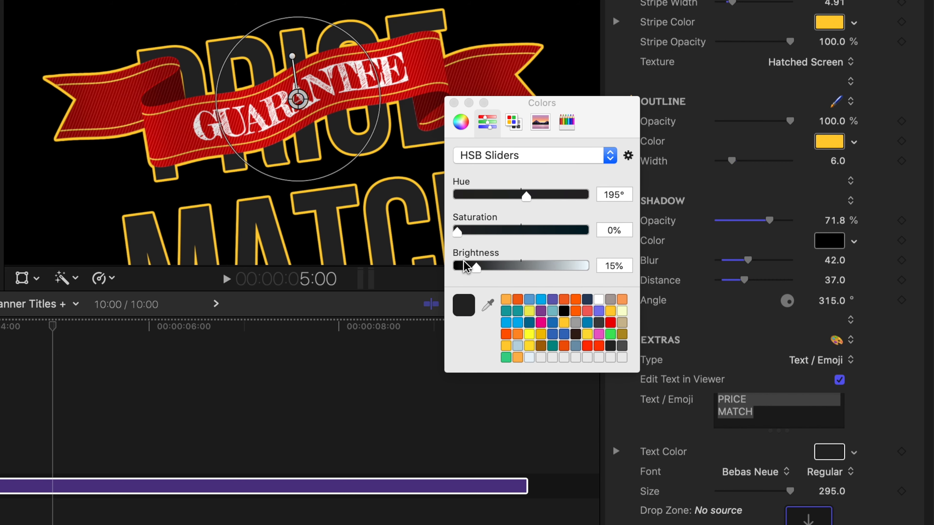
pyautogui.moveTo(478, 274); pyautogui.dragTo(447, 275)
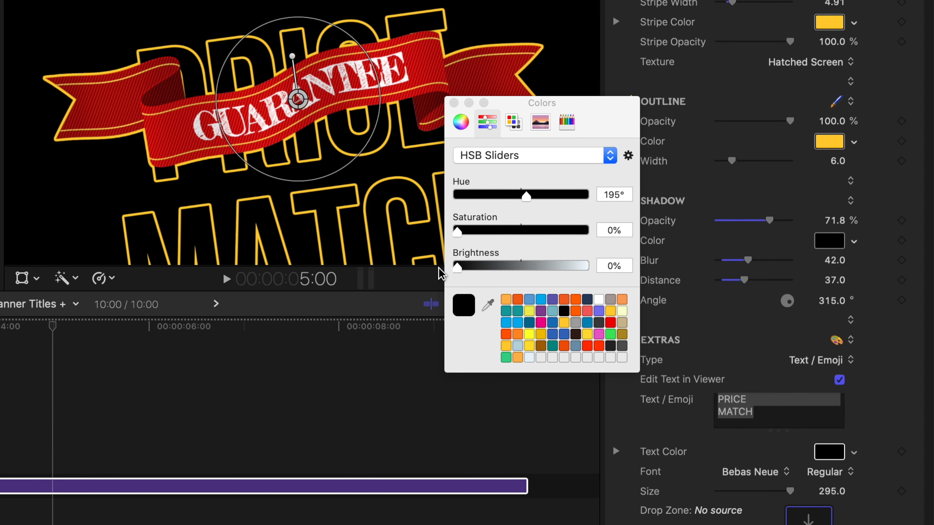
pyautogui.click(454, 102)
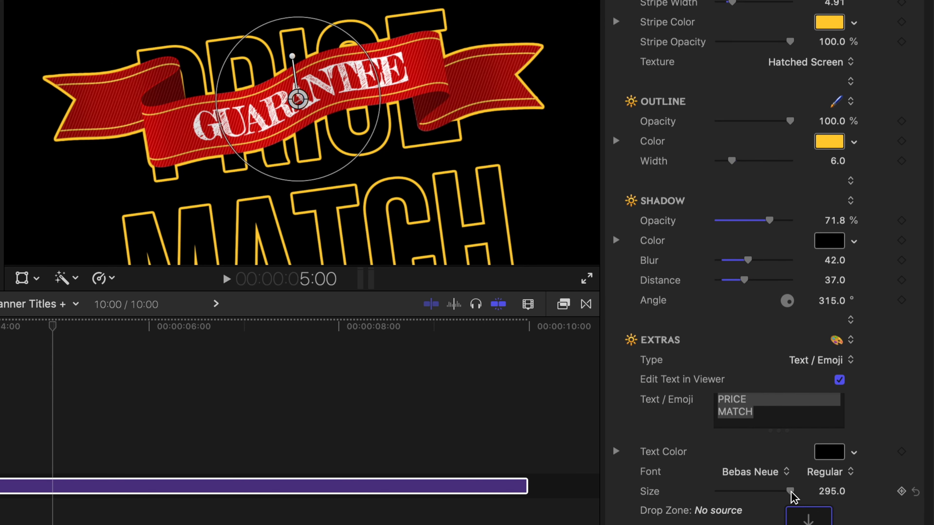
# - Scale the extra text to 72% and set its Y position to 17.3 px so the banner runs between both words
pyautogui.click(312, 252)
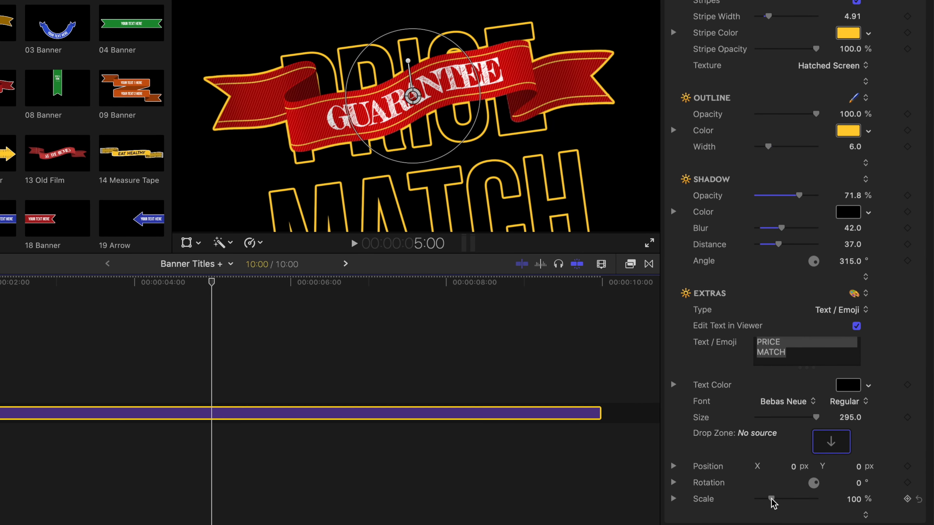
pyautogui.moveTo(772, 503); pyautogui.dragTo(768, 503)
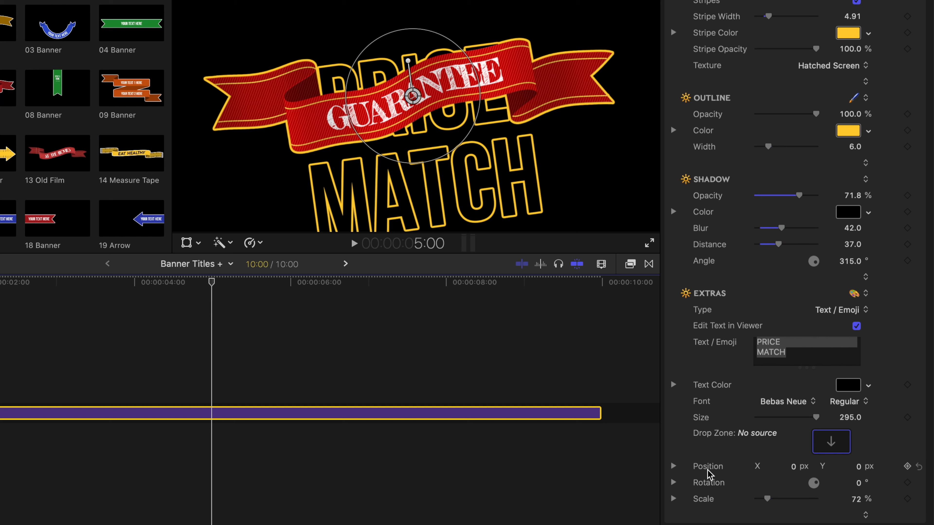
pyautogui.moveTo(858, 468); pyautogui.dragTo(859, 483)
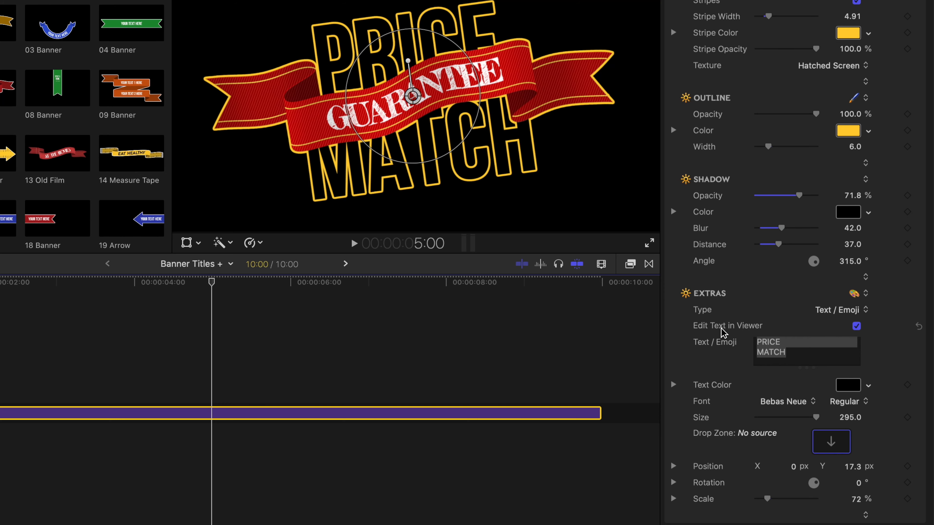
# - Turn off Edit Text in Viewer and try rotating the whole title slightly with its on-screen rotation handle
pyautogui.click(857, 326)
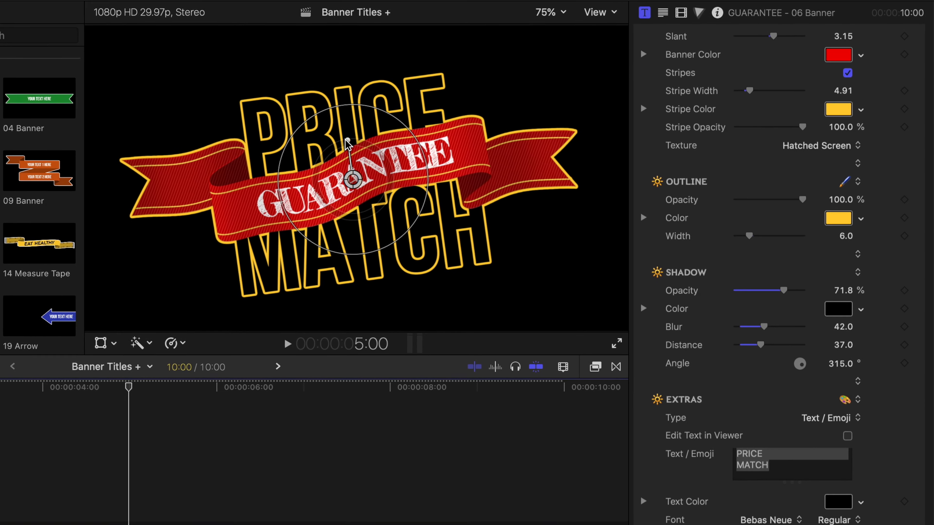
pyautogui.moveTo(342, 152); pyautogui.dragTo(336, 151)
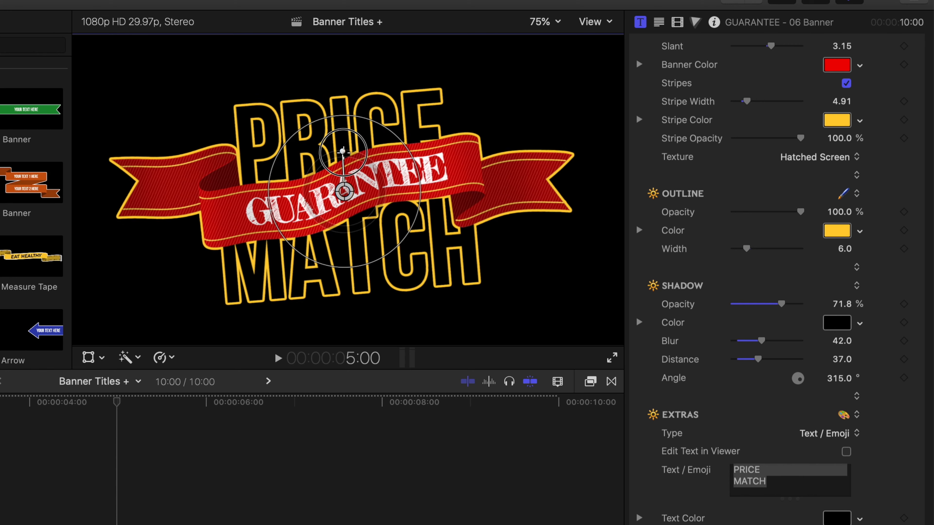
# - Play back the title to review the PRICE MATCH text together with the waving banner
pyautogui.click(0, 524)
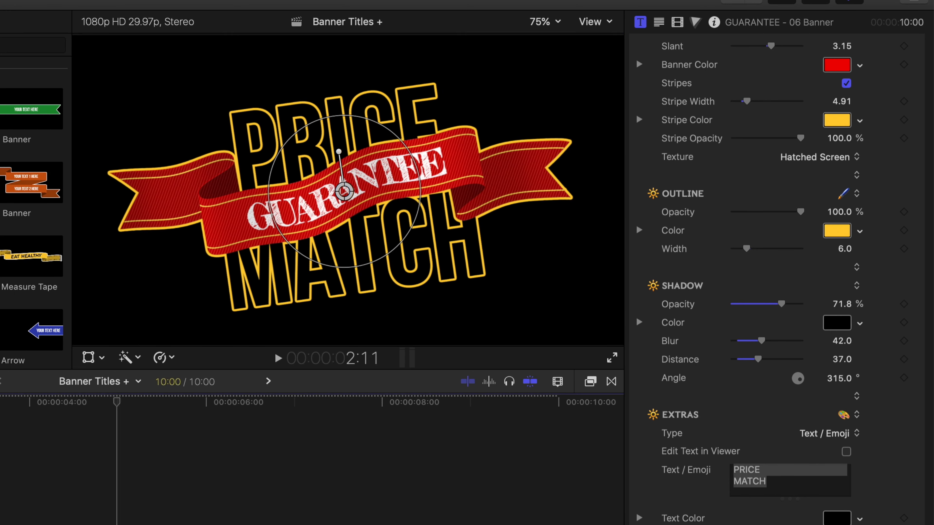
pyautogui.press('space')
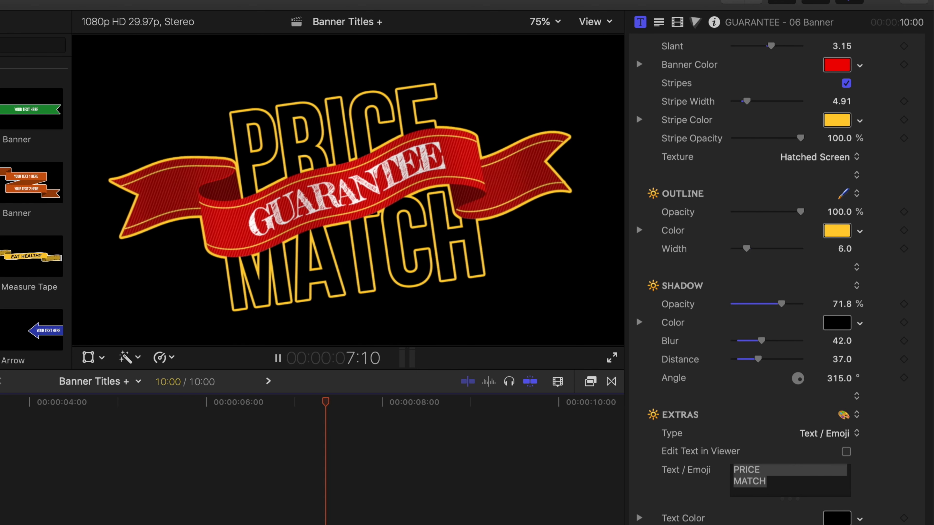
pyautogui.press('space')
pyautogui.press('Home')
pyautogui.press('space')
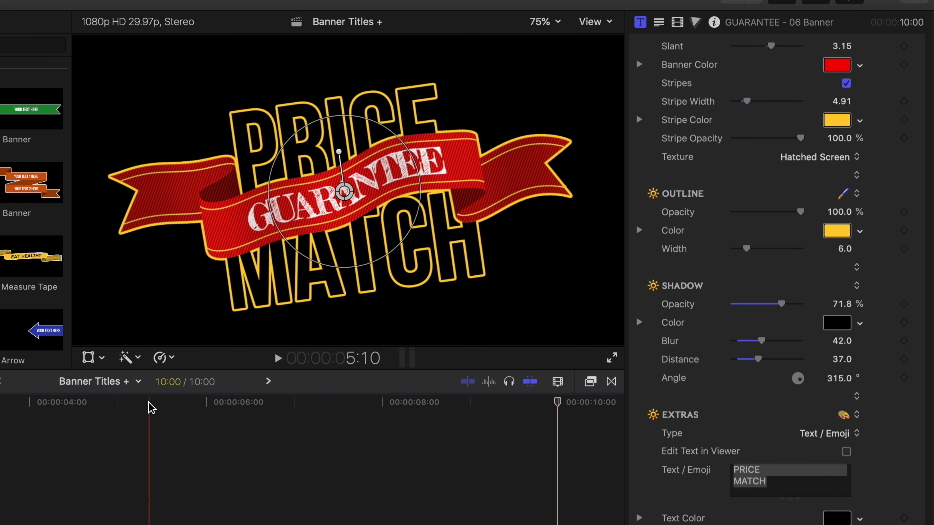
# - Clear the PRICE MATCH text from the extra's Text / Emoji field
pyautogui.click(100, 402)
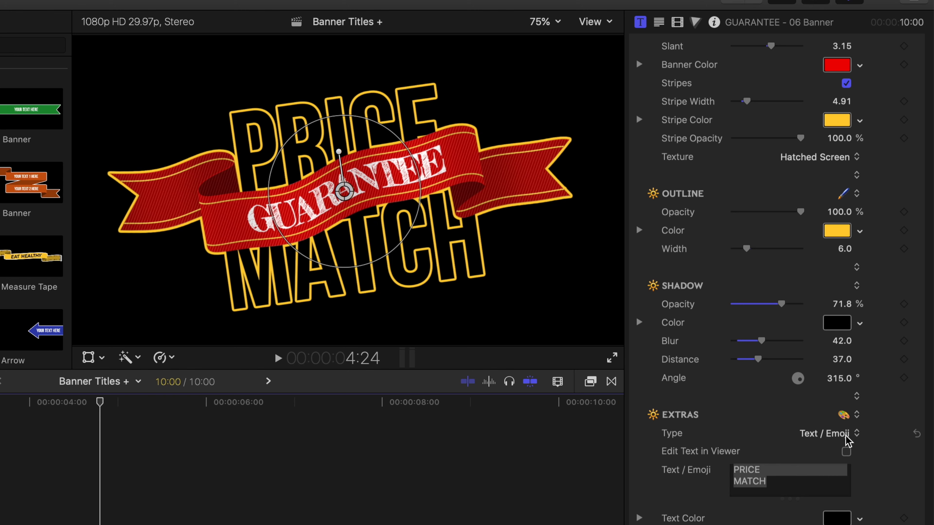
pyautogui.click(767, 480)
pyautogui.moveTo(781, 488); pyautogui.dragTo(722, 464)
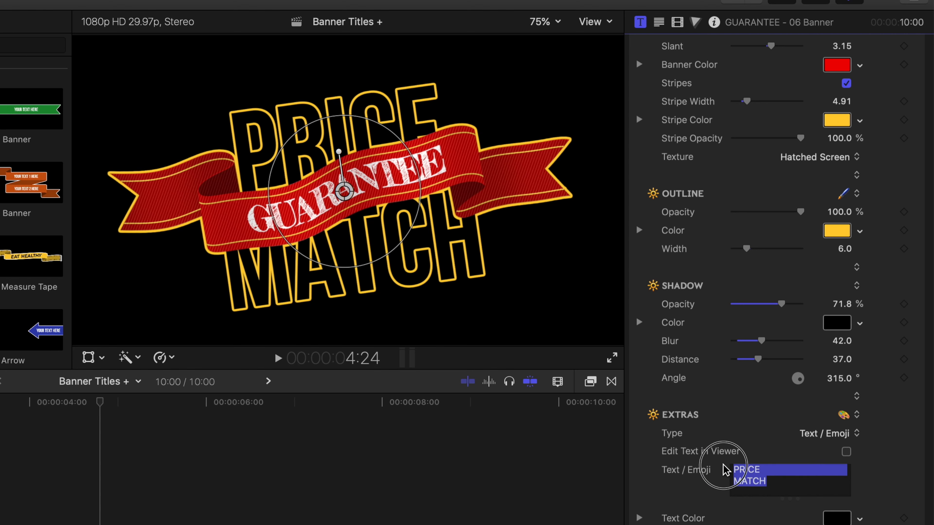
pyautogui.press('BackSpace')
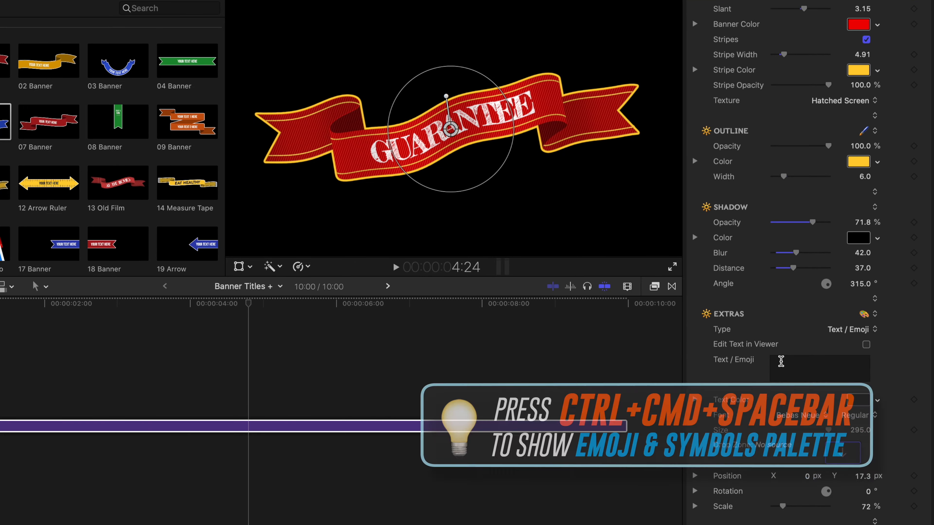
# - Find the shopping bags emoji in the Character Viewer with the search SHOP and insert it as the extra's Text / Emoji content
pyautogui.press('ctrl+super+space')
pyautogui.moveTo(462, 49); pyautogui.dragTo(491, 42)
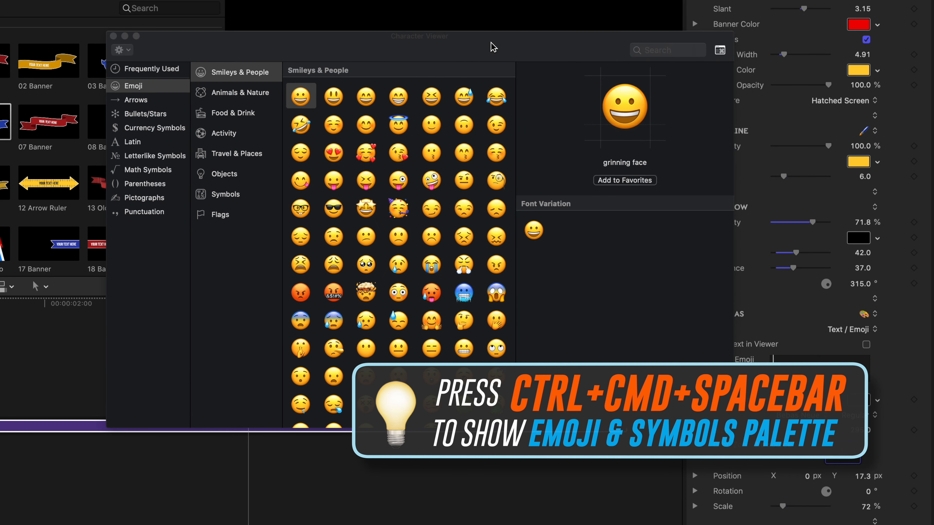
pyautogui.click(657, 51)
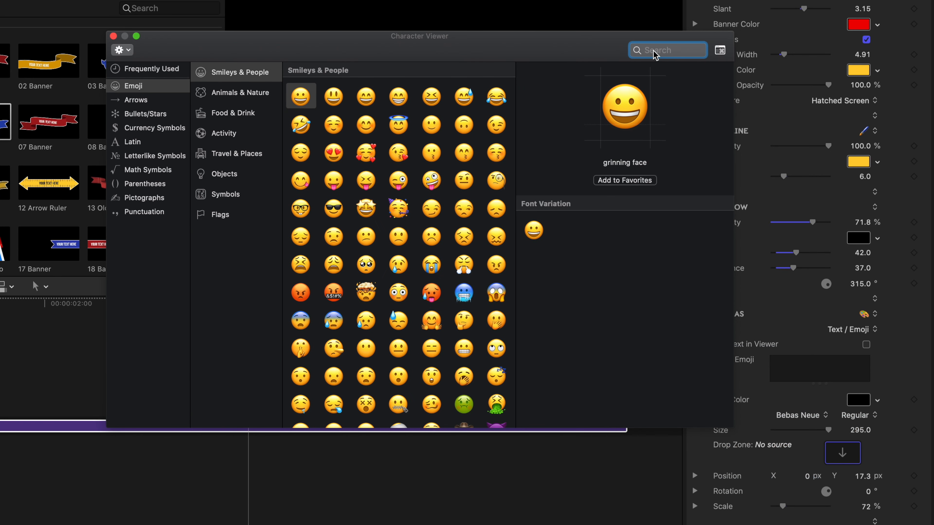
pyautogui.write('SHOP')
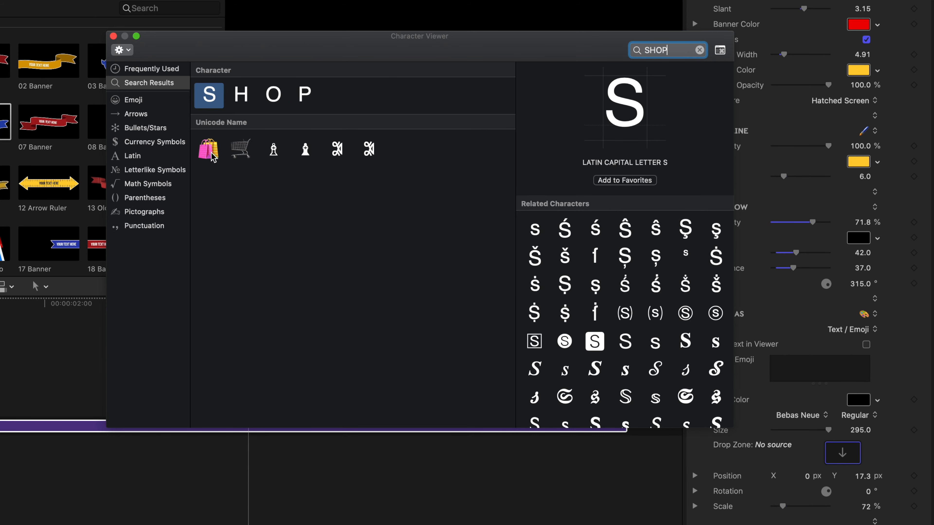
pyautogui.doubleClick(208, 148)
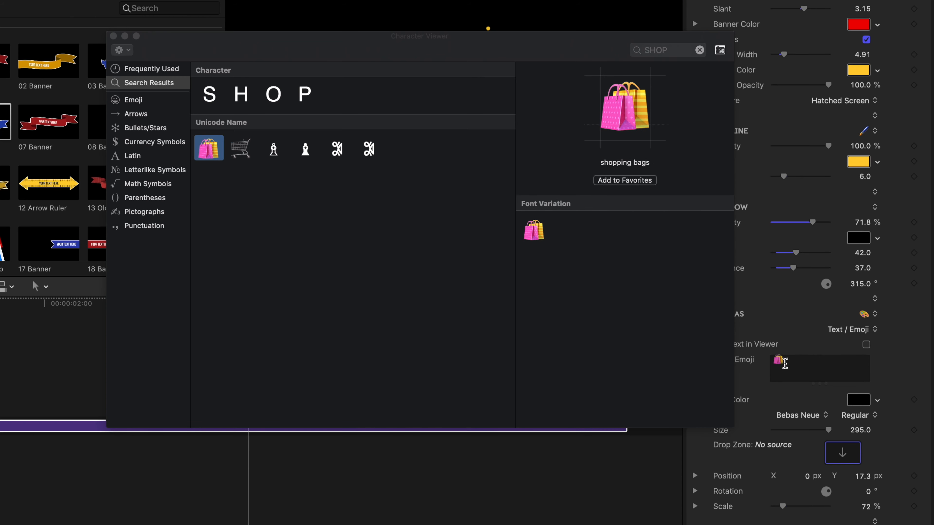
pyautogui.moveTo(208, 149); pyautogui.dragTo(237, 148)
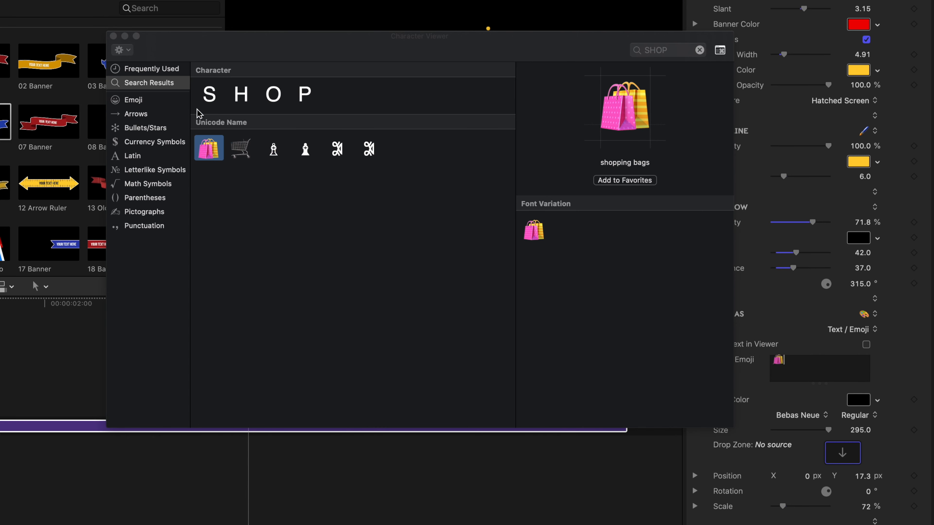
pyautogui.click(113, 36)
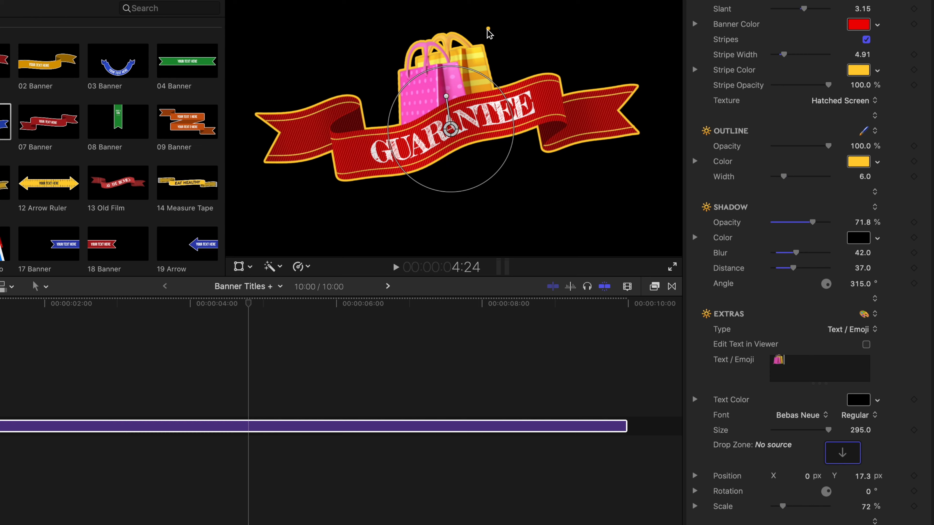
# - Set the emoji extra's Y position to 0.6 px and its scale to 115%
pyautogui.click(798, 370)
pyautogui.moveTo(866, 478)
pyautogui.mouseDown()
pyautogui.moveTo(866, 487)
pyautogui.moveTo(863, 478)
pyautogui.mouseUp()
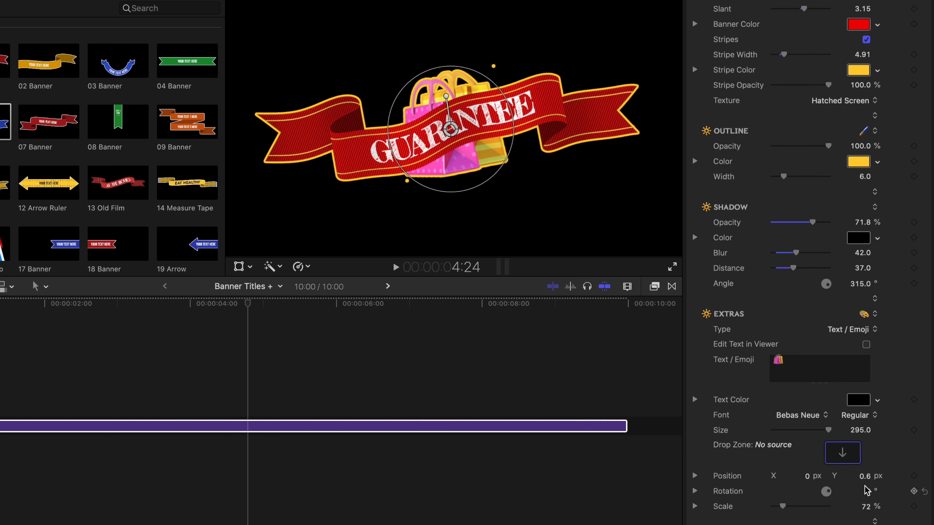
pyautogui.moveTo(784, 510); pyautogui.dragTo(789, 506)
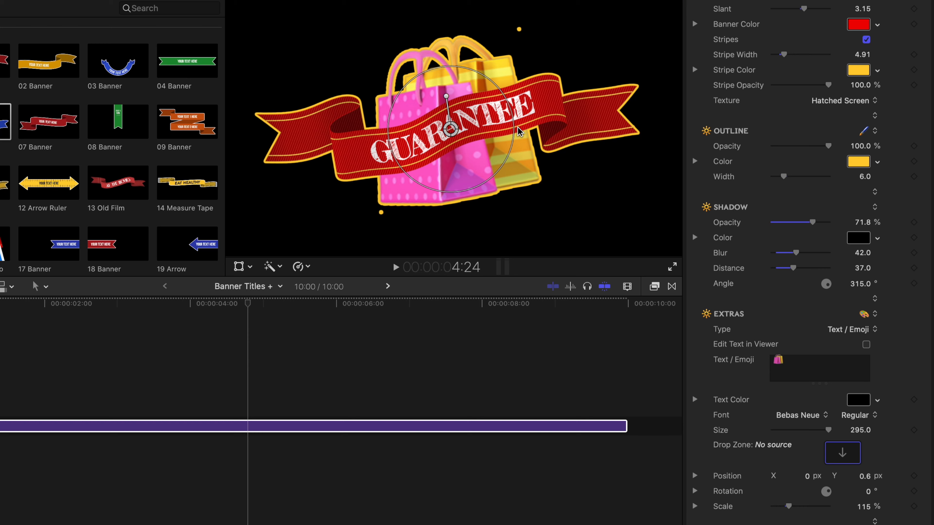
# - Try shrinking the whole title and moving it to the lower-right corner of the frame, and undo these changes
pyautogui.moveTo(474, 72); pyautogui.dragTo(457, 98)
pyautogui.moveTo(453, 132); pyautogui.dragTo(569, 198)
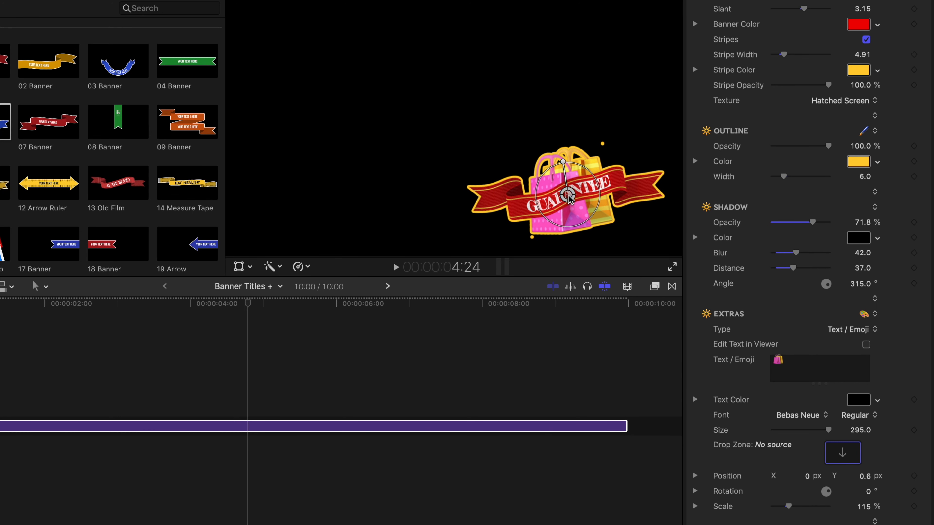
pyautogui.moveTo(583, 171); pyautogui.dragTo(587, 164)
pyautogui.press('super+z')
pyautogui.press('super+z')
pyautogui.press('super+shift+z')
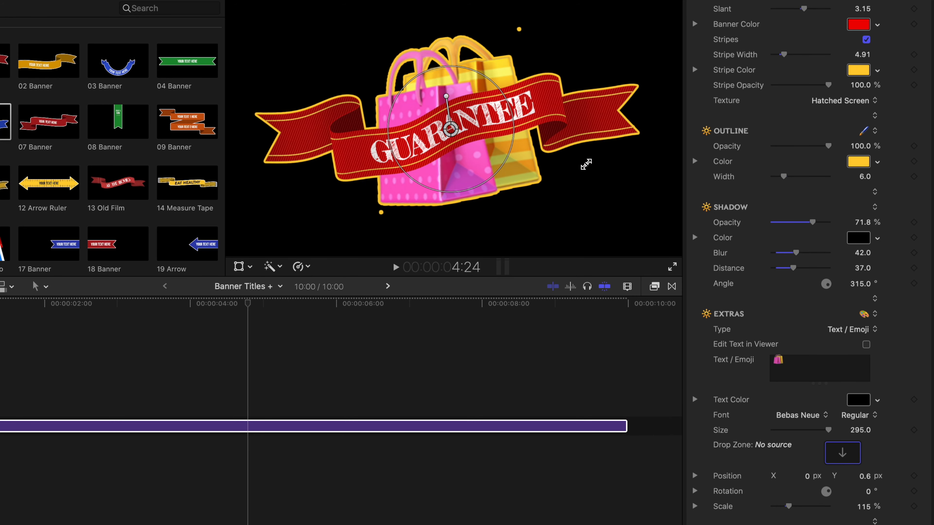
# - Set the extra's Type to Drop Zone and append the Clock Alarm title from Plus Art & Animation after the banner clip
pyautogui.click(861, 330)
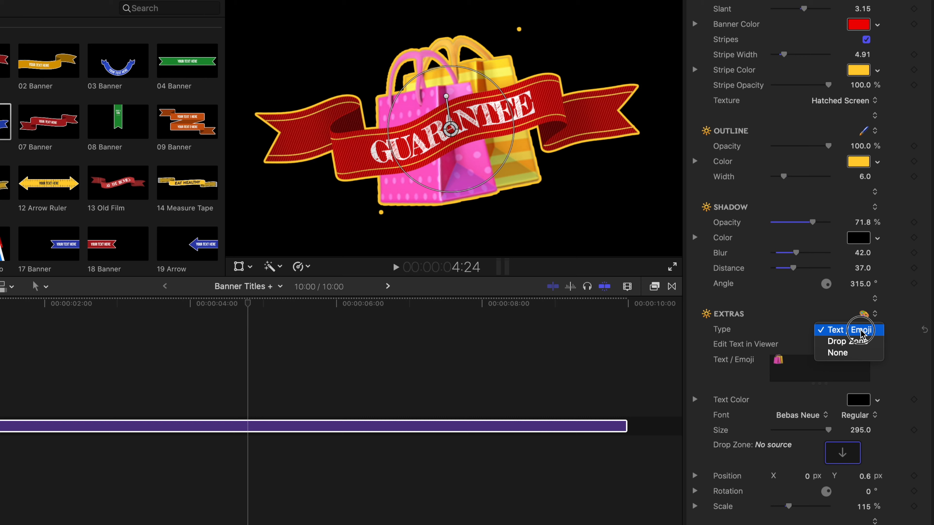
pyautogui.click(856, 343)
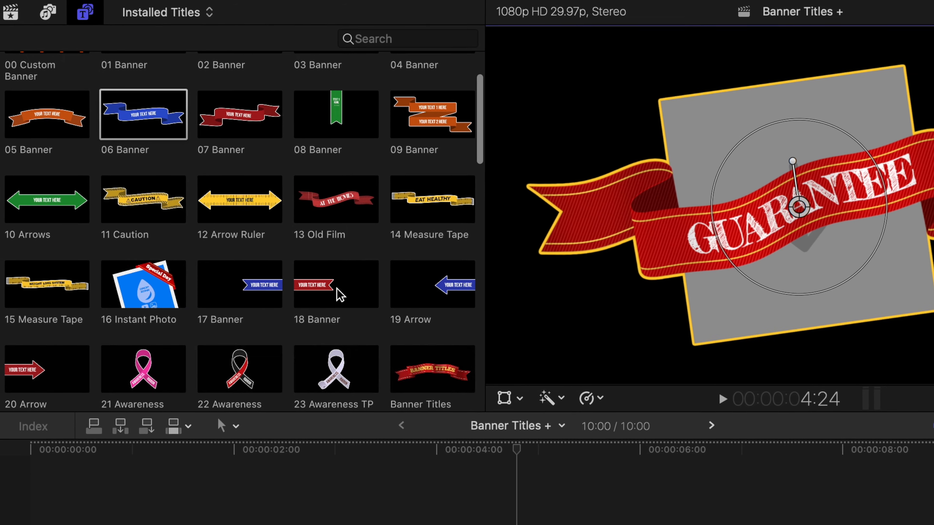
pyautogui.scroll(-10, 274, 264)
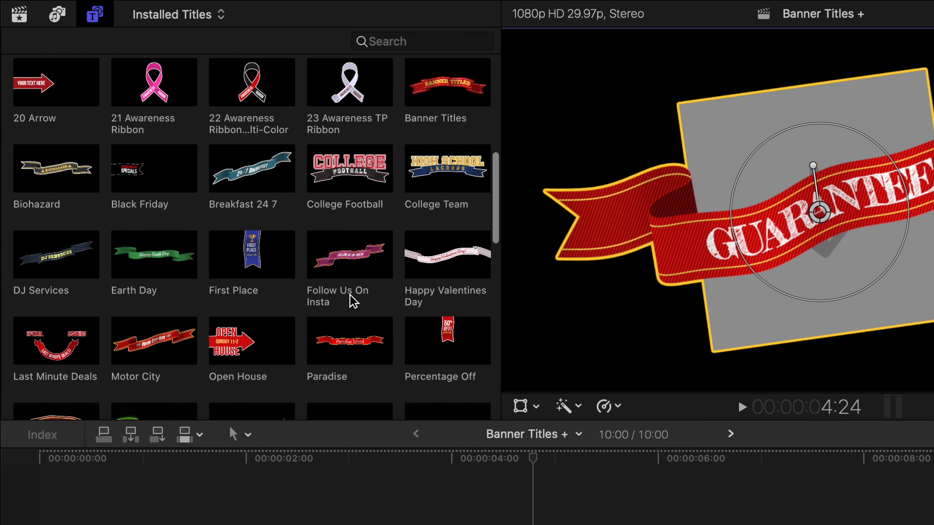
pyautogui.scroll(-10, 351, 300)
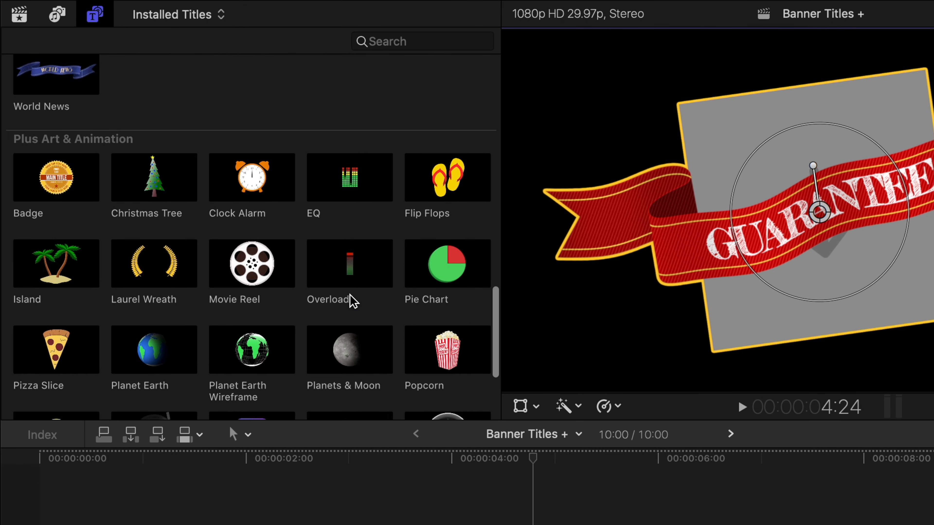
pyautogui.scroll(-1, 274, 62)
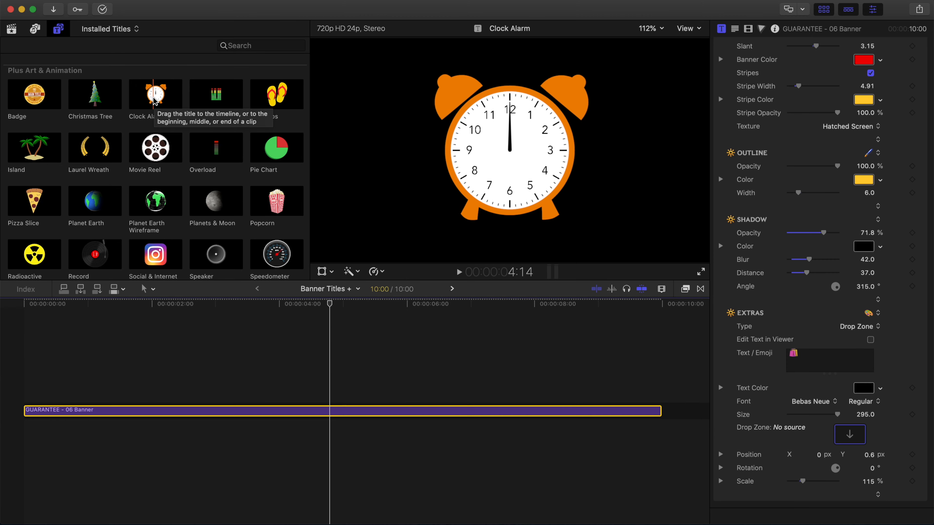
pyautogui.moveTo(153, 102); pyautogui.dragTo(675, 407)
# - Park the playhead on the Clock Alarm title and convert it into a compound clip in the Projects event
pyautogui.hscroll(5, 676, 405)
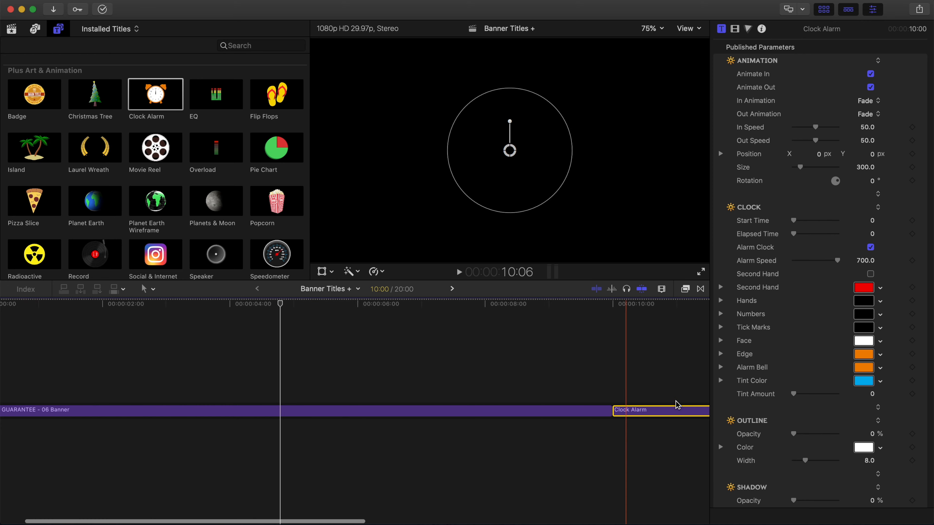
pyautogui.hscroll(-2, 676, 405)
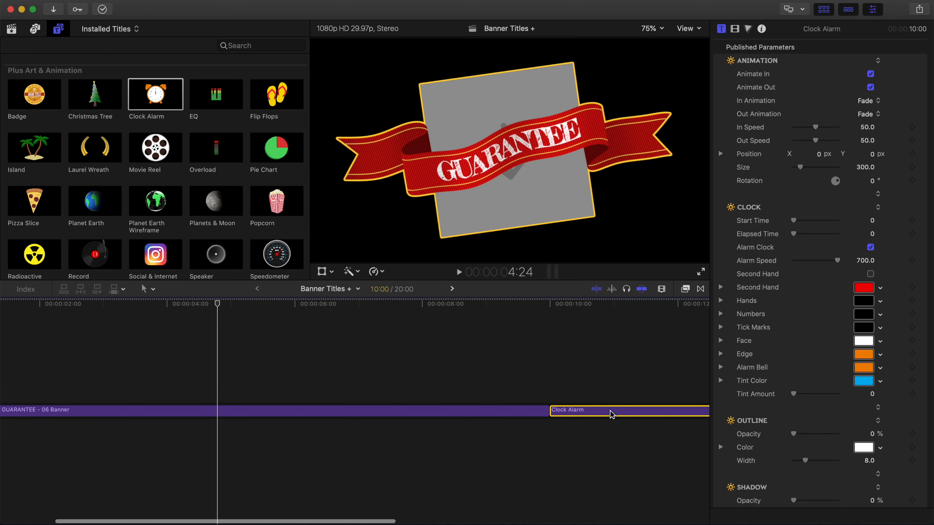
pyautogui.moveTo(618, 304); pyautogui.dragTo(667, 319)
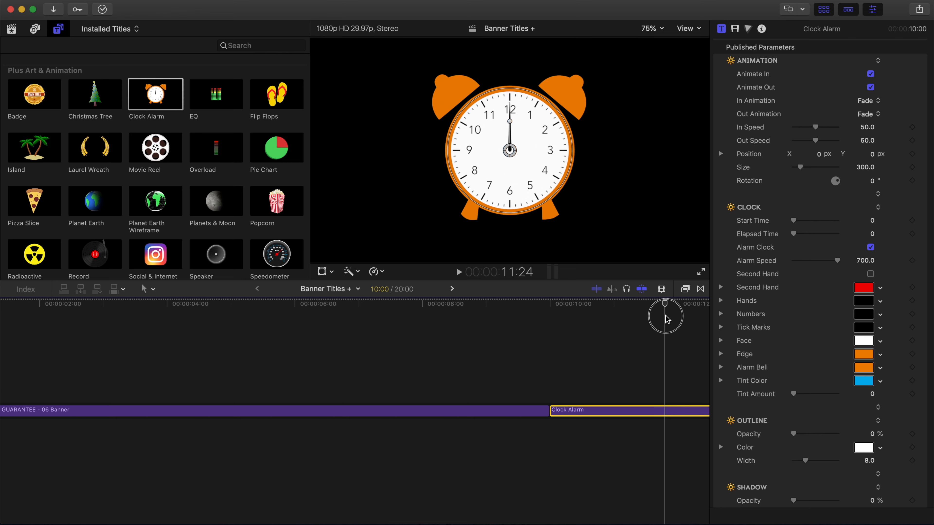
pyautogui.hotkey('alt', 'g')
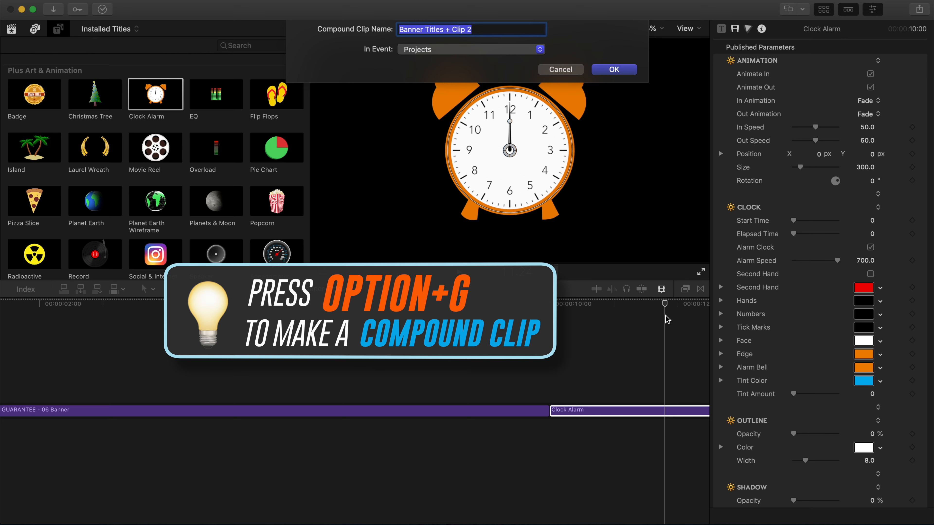
pyautogui.press('Return')
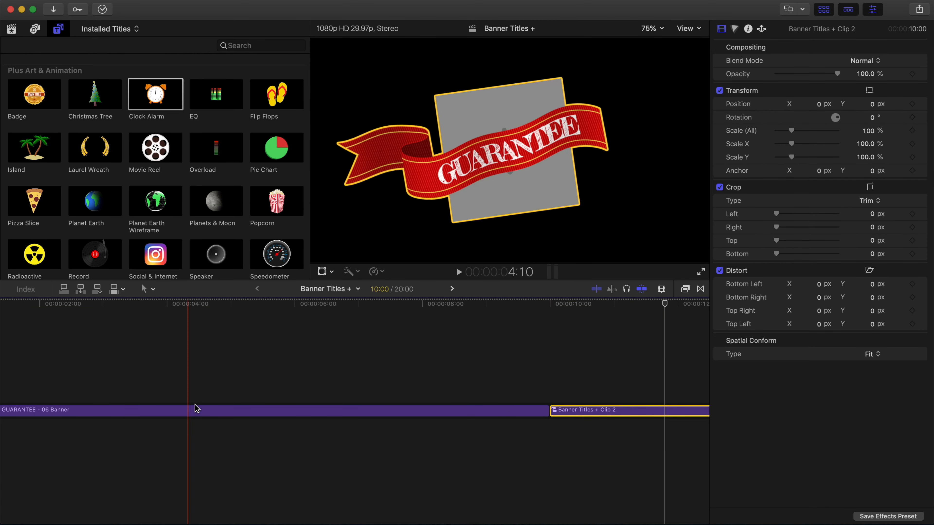
# - Fill the GUARANTEE banner title's Extras Drop Zone with the Clock Alarm compound clip
pyautogui.click(211, 415)
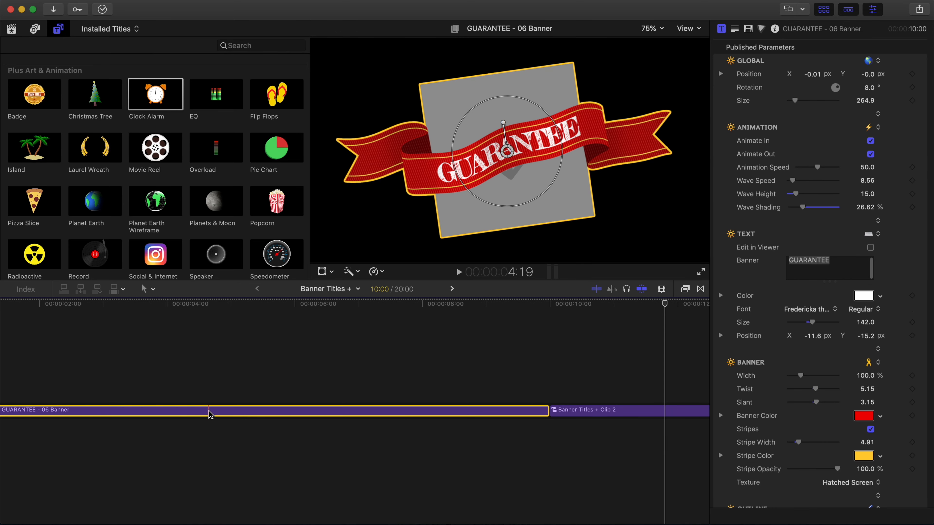
pyautogui.scroll(-10, 820, 438)
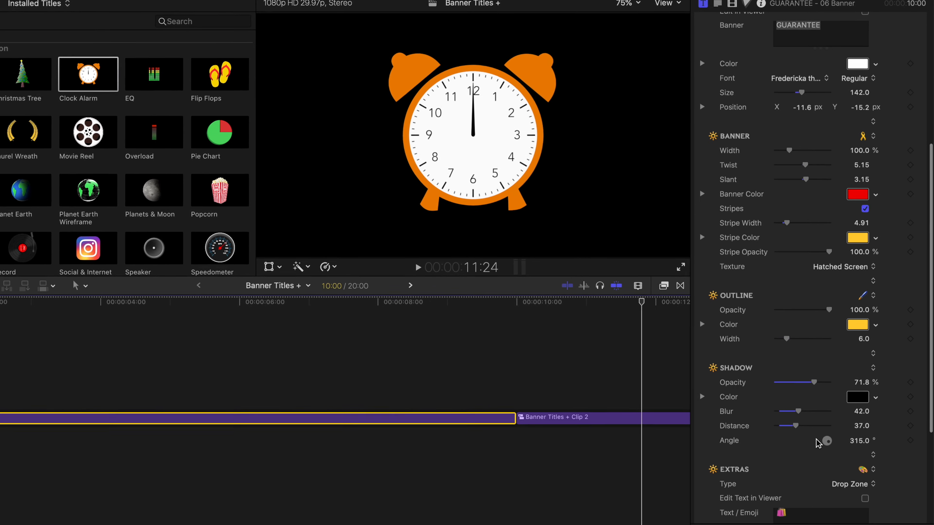
pyautogui.scroll(-3, 812, 448)
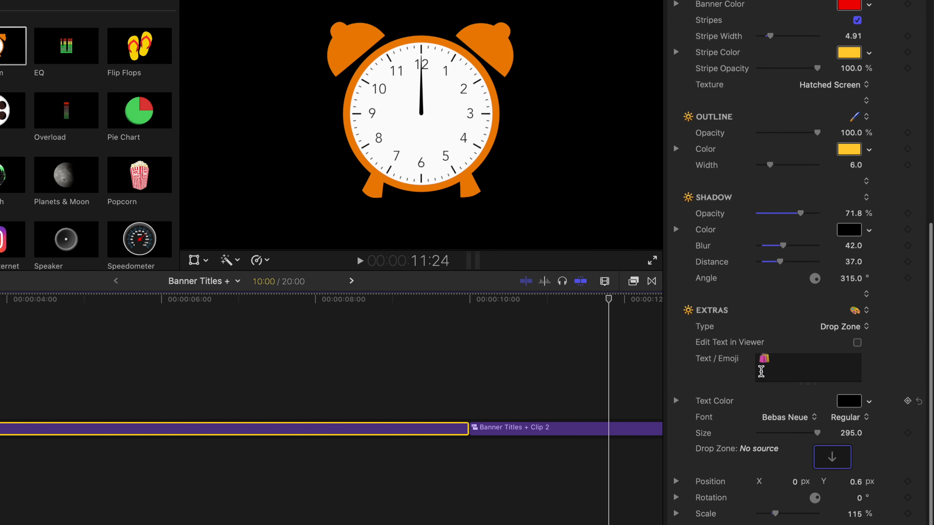
pyautogui.click(838, 464)
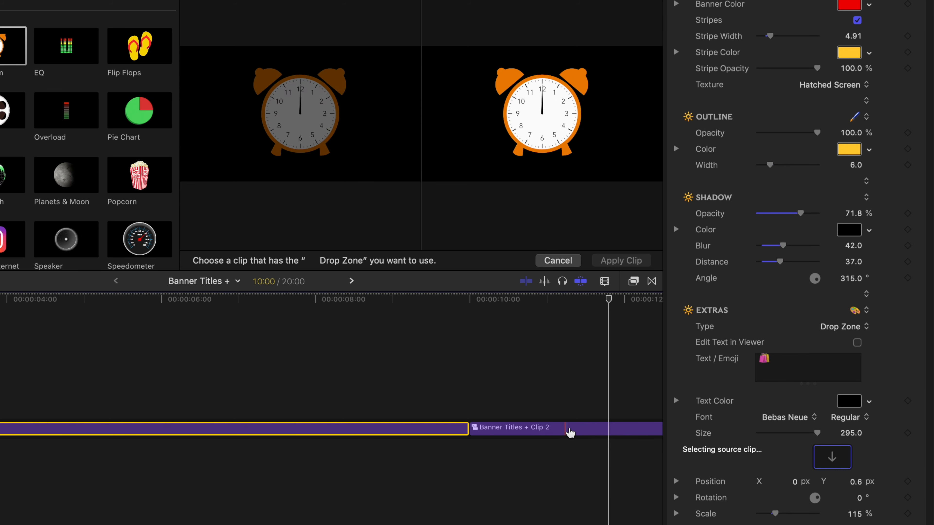
pyautogui.click(604, 433)
pyautogui.click(629, 262)
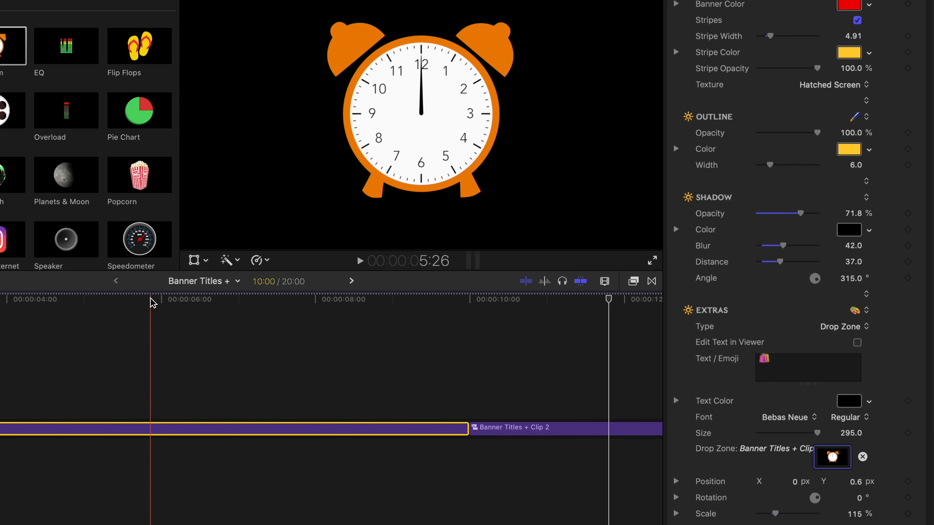
# - Park the playhead at 5:17 on the banner title and scale the alarm clock extra to 170%
pyautogui.moveTo(150, 297); pyautogui.dragTo(128, 298)
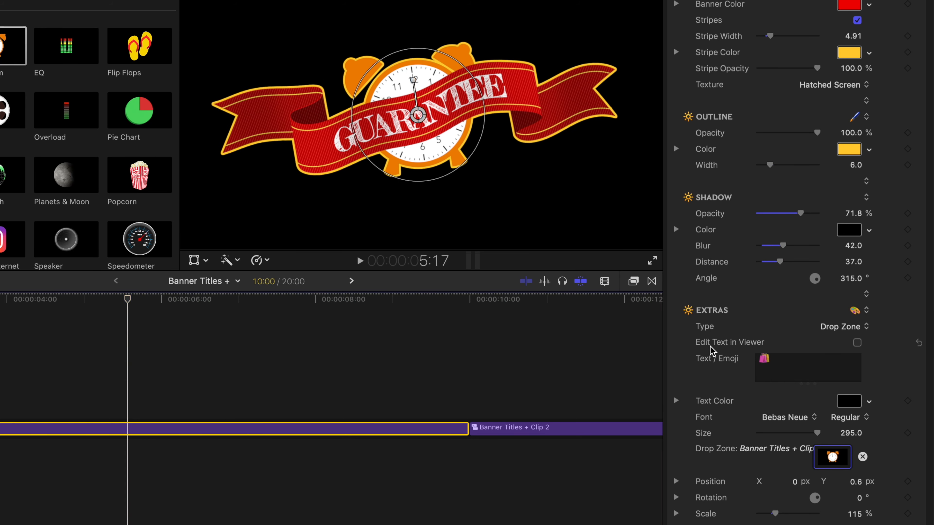
pyautogui.moveTo(775, 514); pyautogui.dragTo(782, 514)
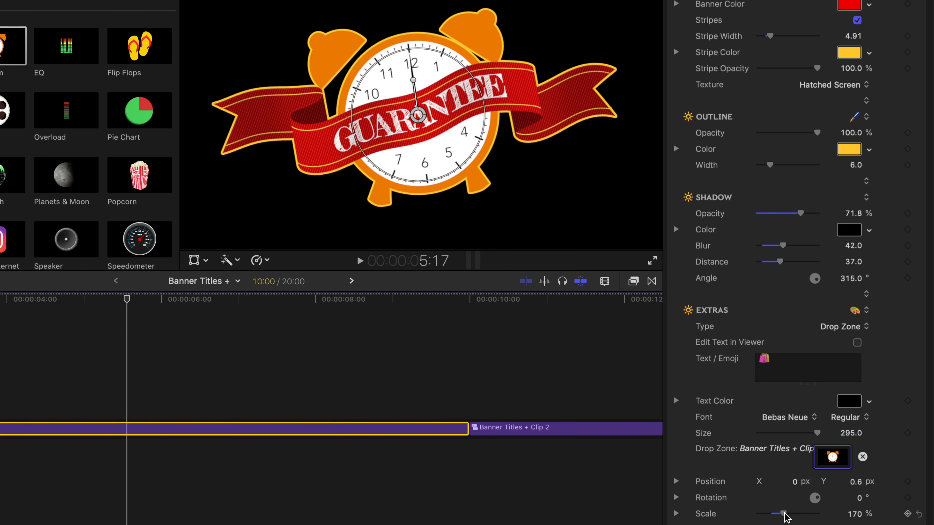
# - Replace the banner text with ONE DAY ONLY! and set its text size to 113
pyautogui.scroll(10, 772, 309)
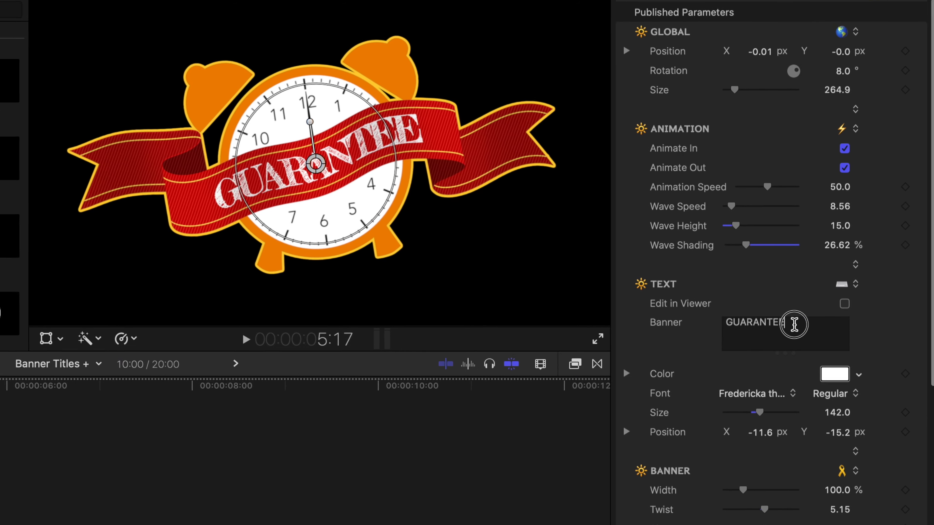
pyautogui.doubleClick(791, 267)
pyautogui.write('ONE DAY ONLY!')
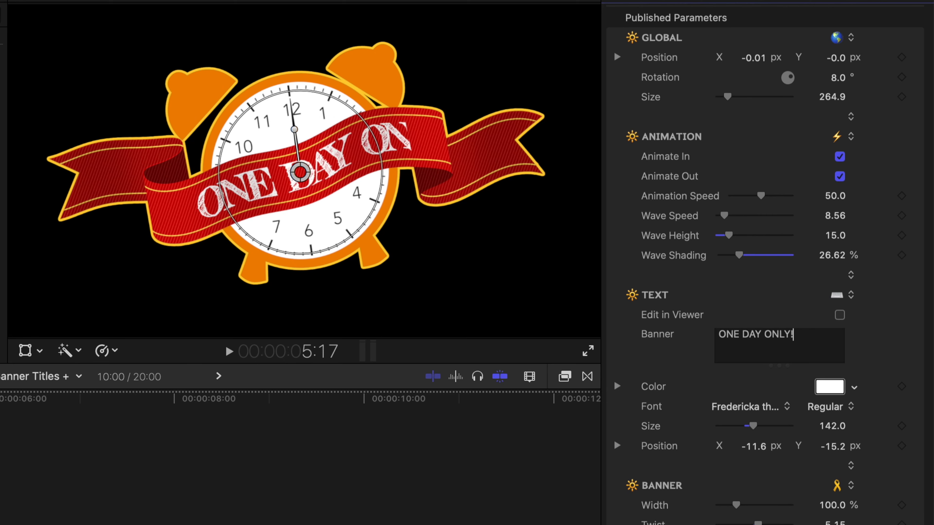
pyautogui.moveTo(753, 427); pyautogui.dragTo(748, 430)
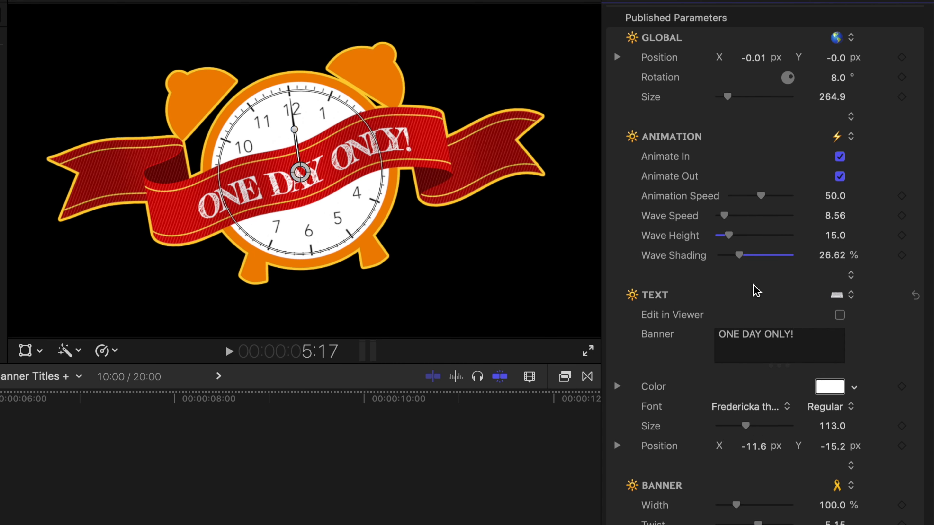
# - Narrow the banner to a width of 91.3% and set its text size to 111
pyautogui.scroll(-5, 722, 512)
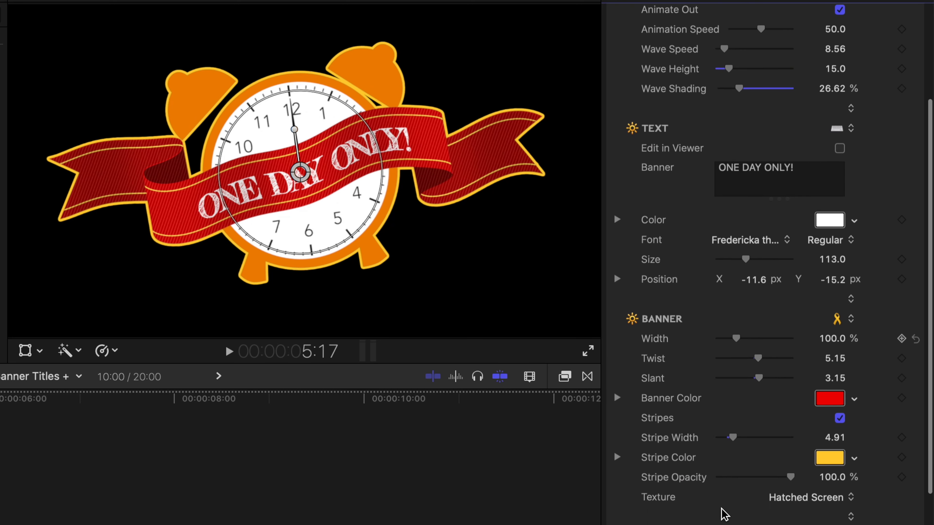
pyautogui.scroll(-2, 722, 514)
pyautogui.moveTo(740, 300); pyautogui.dragTo(734, 299)
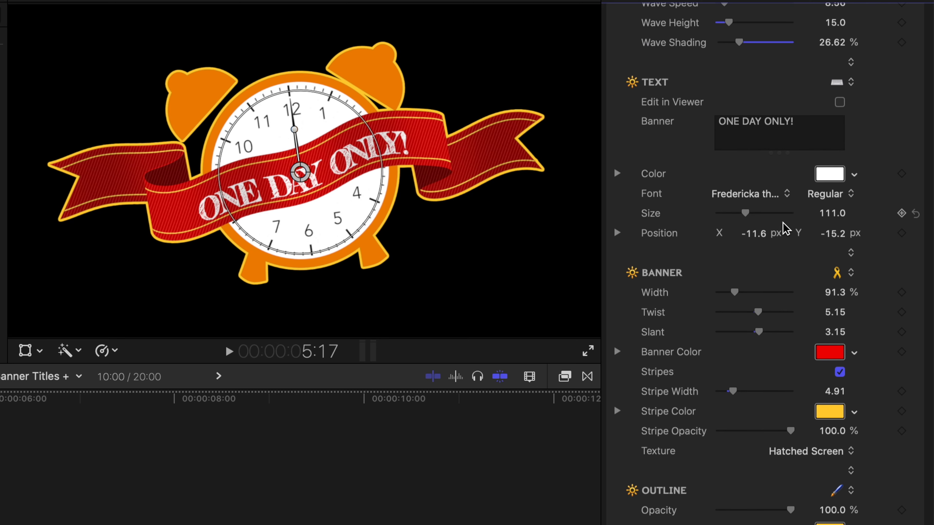
# - Set the banner text's Y position to -13.5 px and play back the title
pyautogui.moveTo(832, 234); pyautogui.dragTo(831, 232)
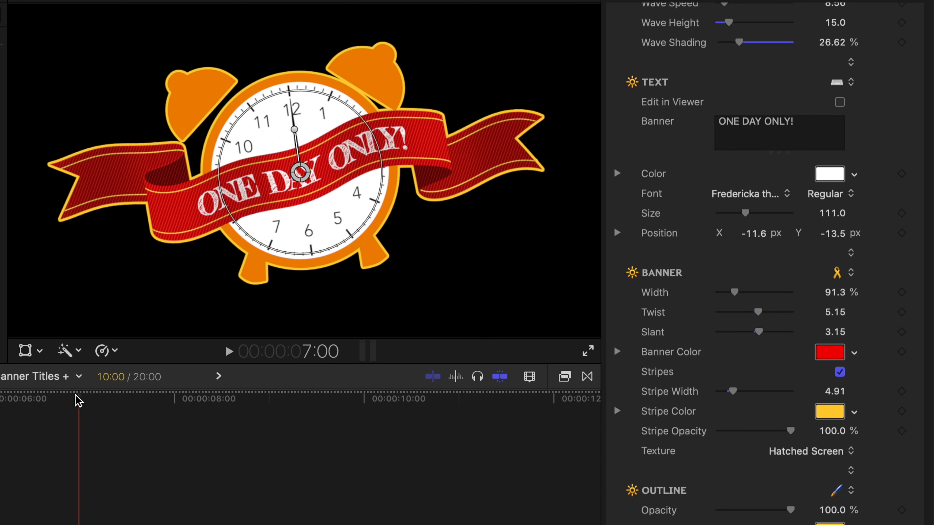
pyautogui.press('j')
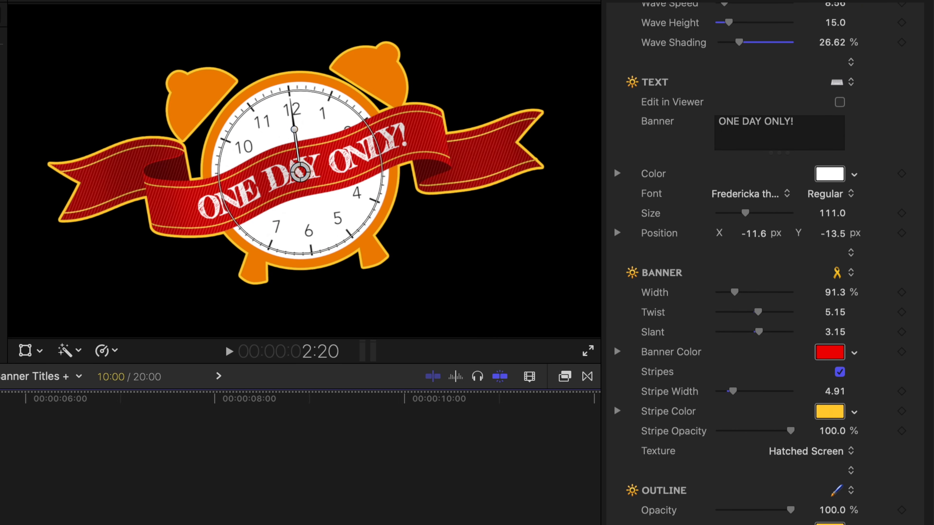
pyautogui.press('l')
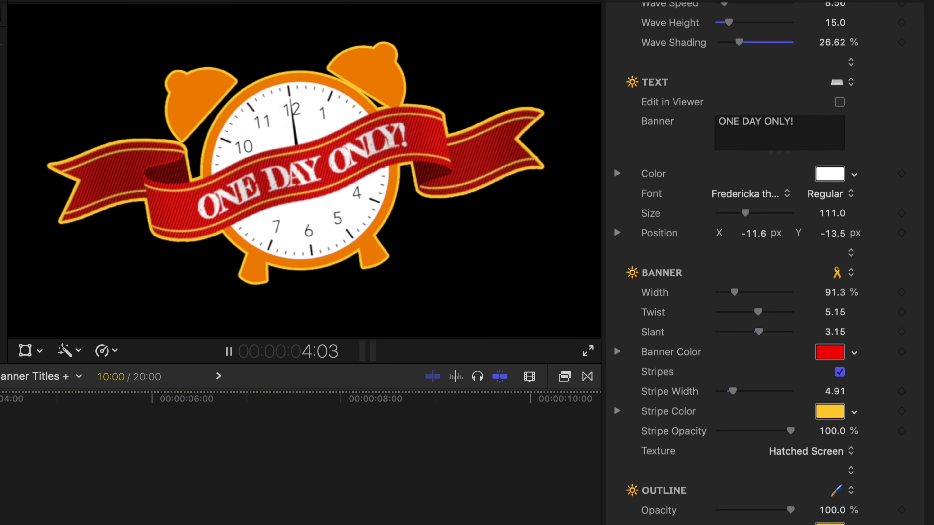
pyautogui.press('space')
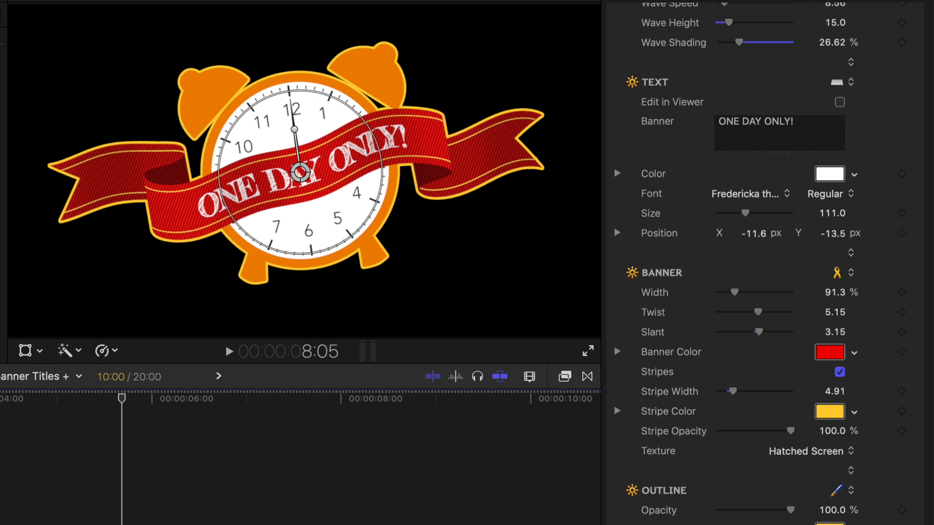
# - Set the banner title's Extras type to None
pyautogui.scroll(-10, 765, 258)
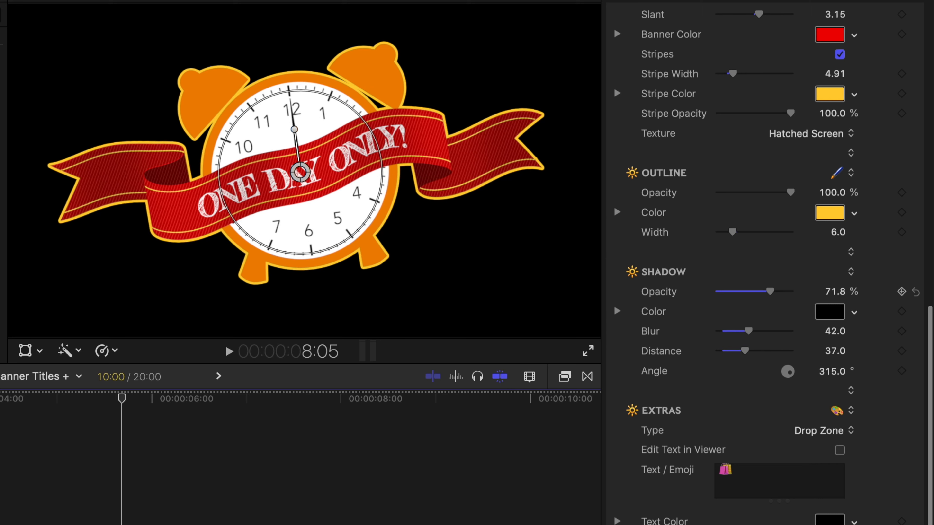
pyautogui.click(820, 431)
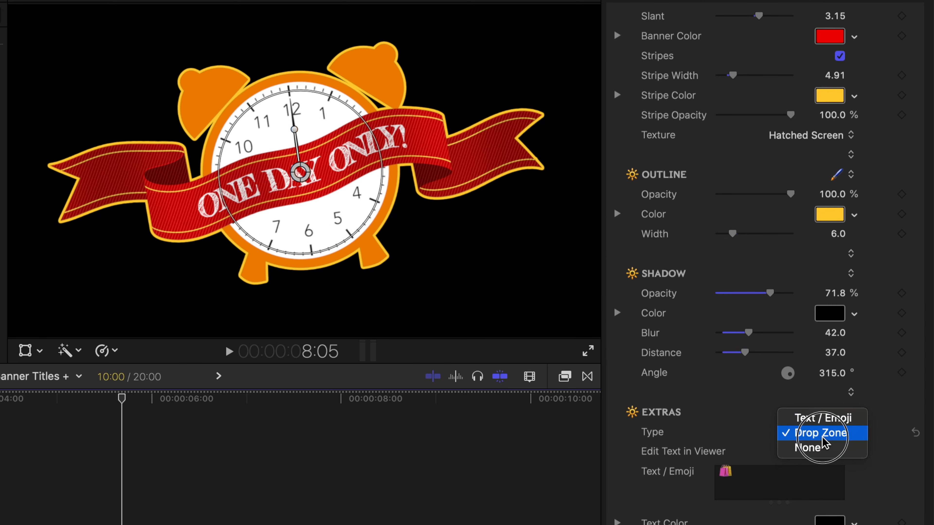
pyautogui.click(825, 445)
# - Replace the banner text with GUARANTEE at size 135 and widen the banner to 101.95%
pyautogui.scroll(10, 756, 414)
pyautogui.tripleClick(799, 303)
pyautogui.write('GUARANTEE')
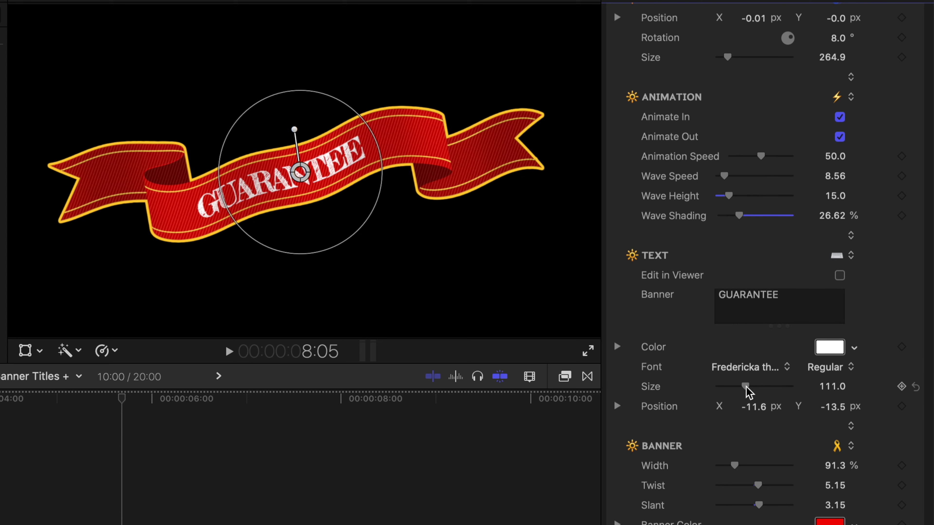
pyautogui.moveTo(746, 386); pyautogui.dragTo(755, 387)
pyautogui.moveTo(735, 466); pyautogui.dragTo(737, 468)
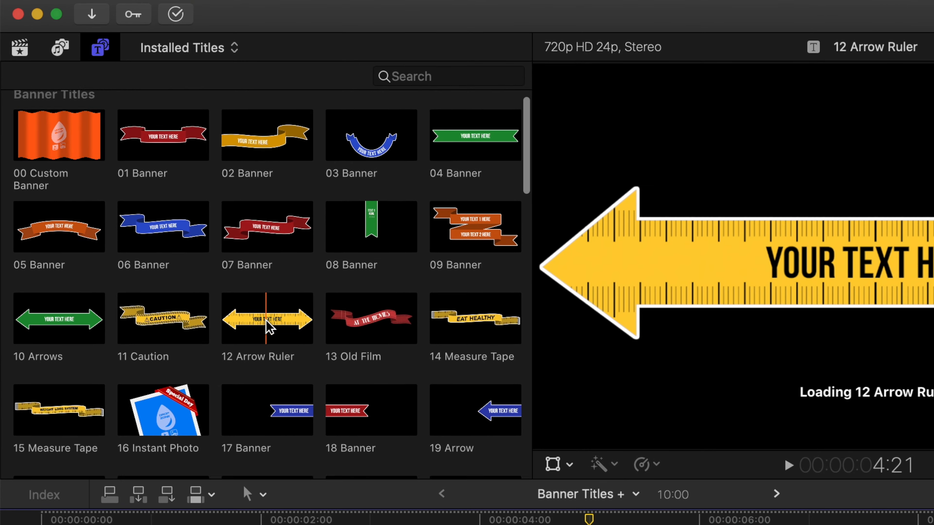
# - Add the Badge title from Plus Art & Animation beneath the GUARANTEE banner clip and rotate the badge to 17°
pyautogui.scroll(-5, 230, 281)
pyautogui.scroll(-6, 268, 327)
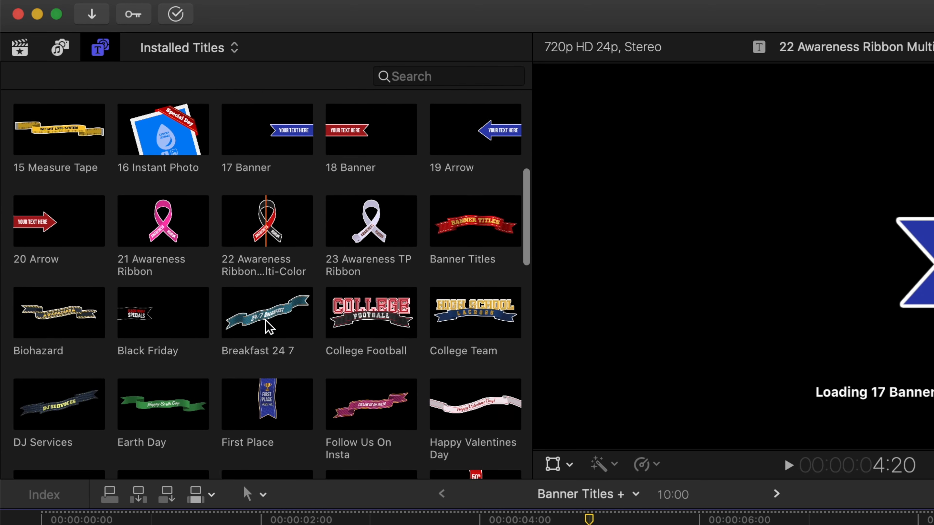
pyautogui.scroll(-9, 266, 320)
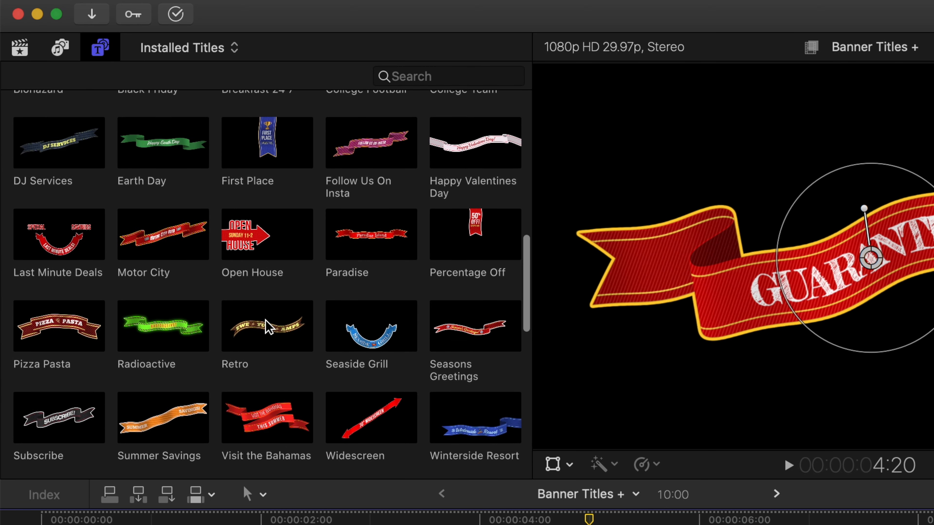
pyautogui.scroll(-5, 269, 327)
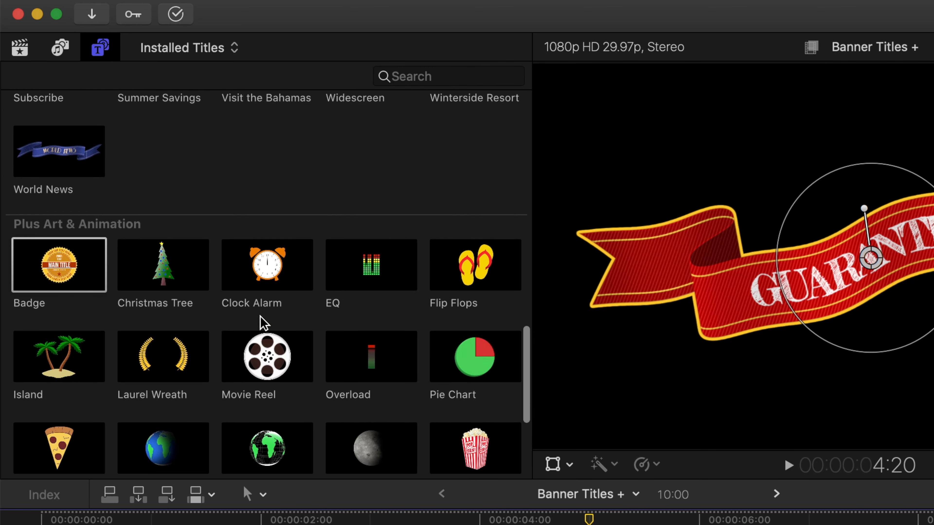
pyautogui.scroll(-3, 243, 259)
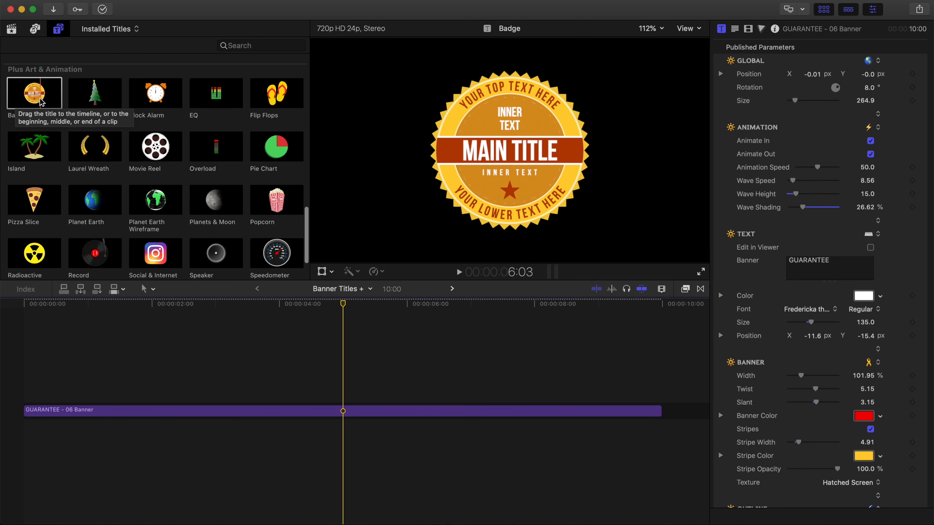
pyautogui.moveTo(43, 102); pyautogui.dragTo(25, 430)
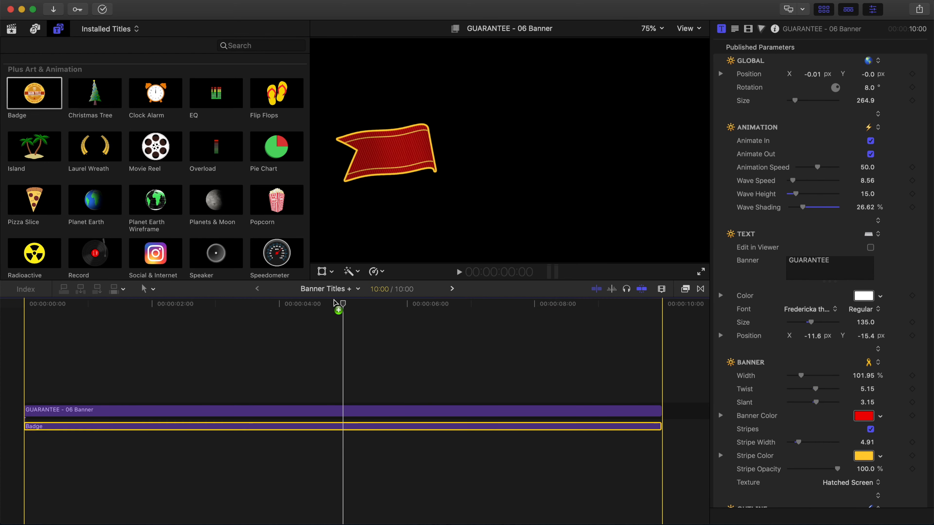
pyautogui.click(342, 304)
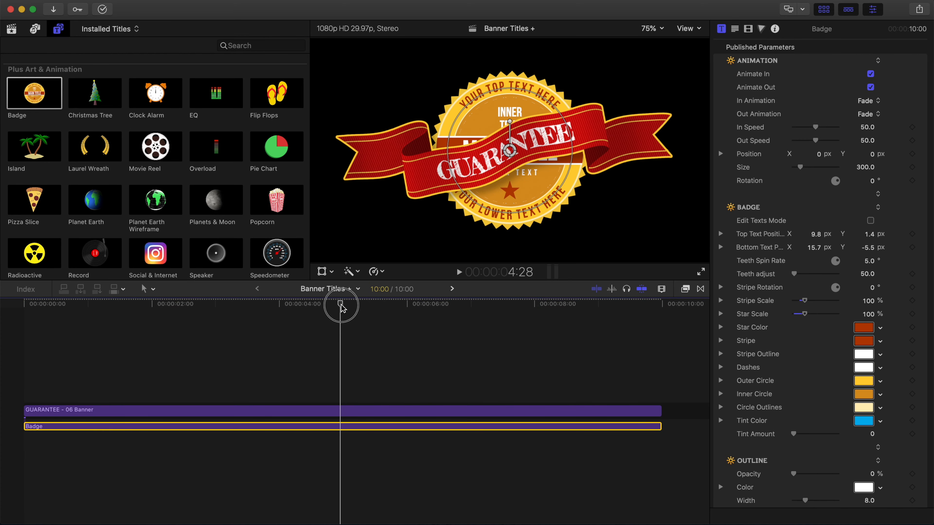
pyautogui.moveTo(512, 140); pyautogui.dragTo(502, 122)
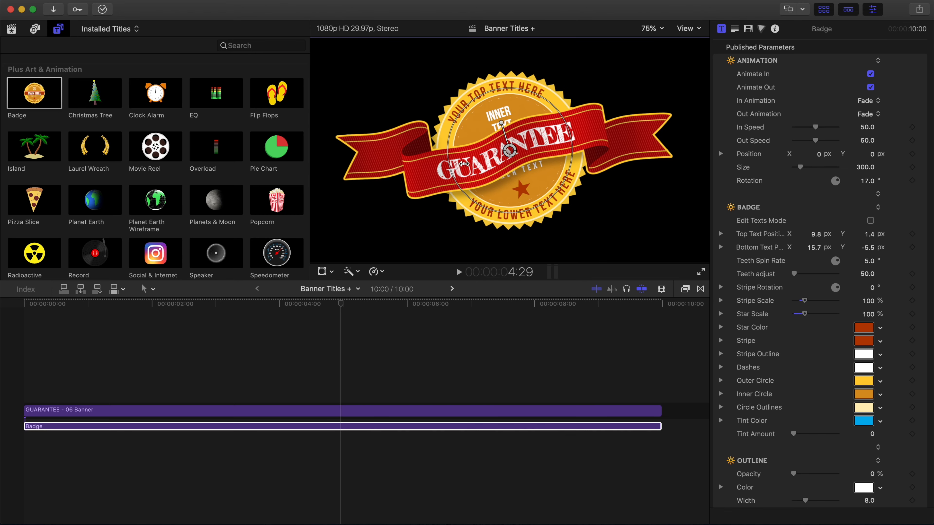
# - Hide the GUARANTEE banner clip and select the Badge clip beneath it
pyautogui.click(340, 414)
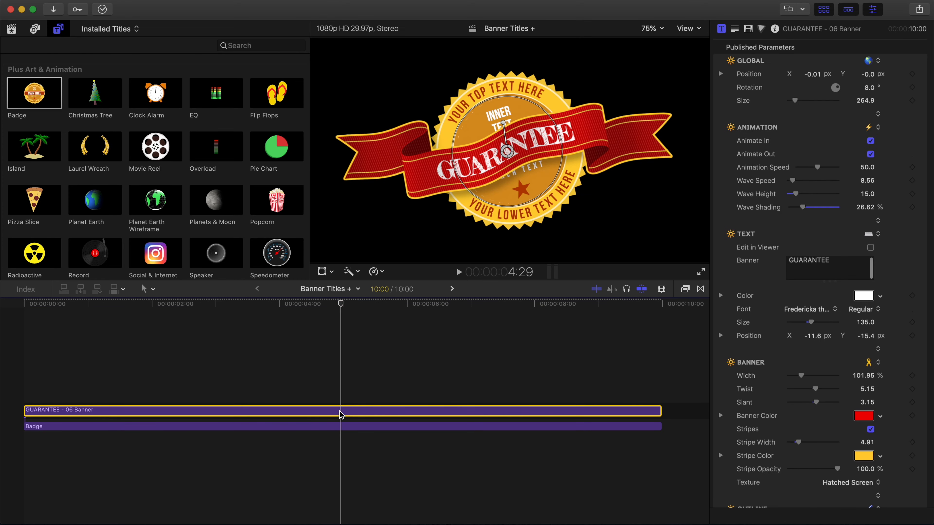
pyautogui.press('v')
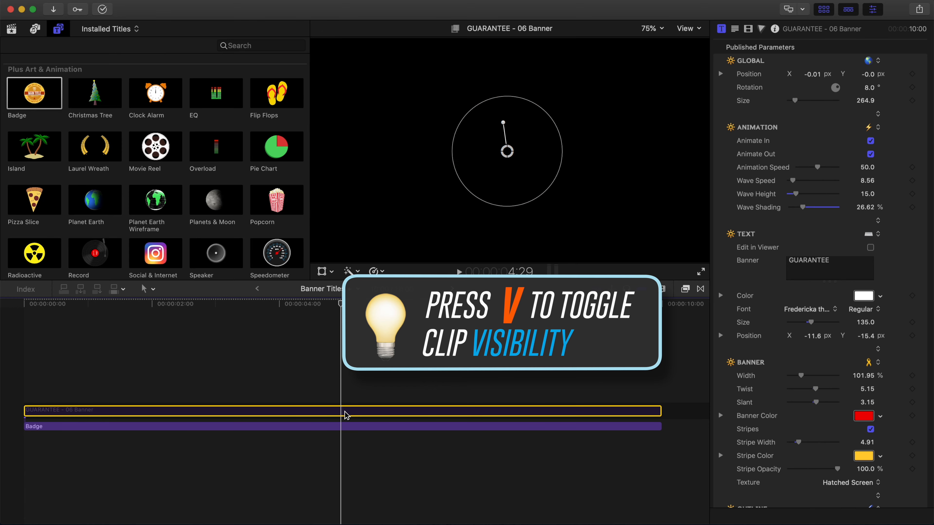
pyautogui.click(342, 427)
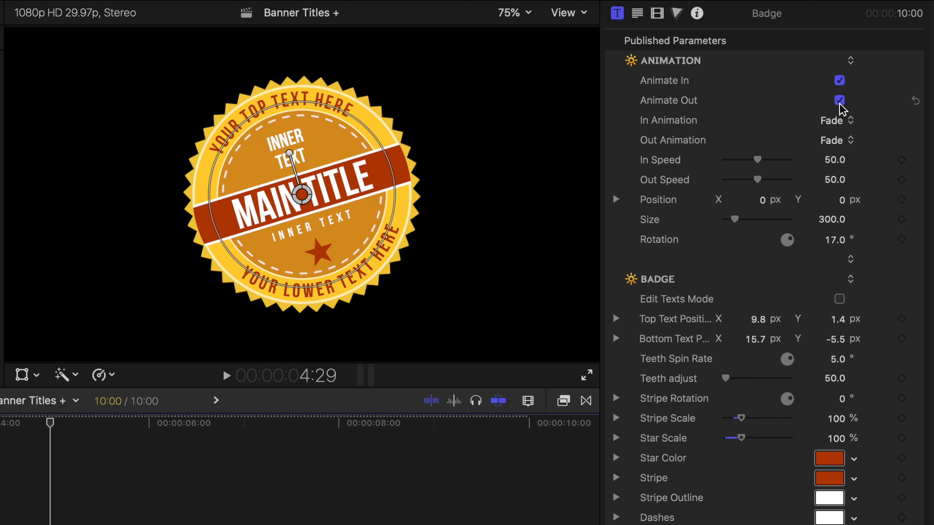
# - Set the badge's In Animation to Slide Right and play it back from the start
pyautogui.click(834, 125)
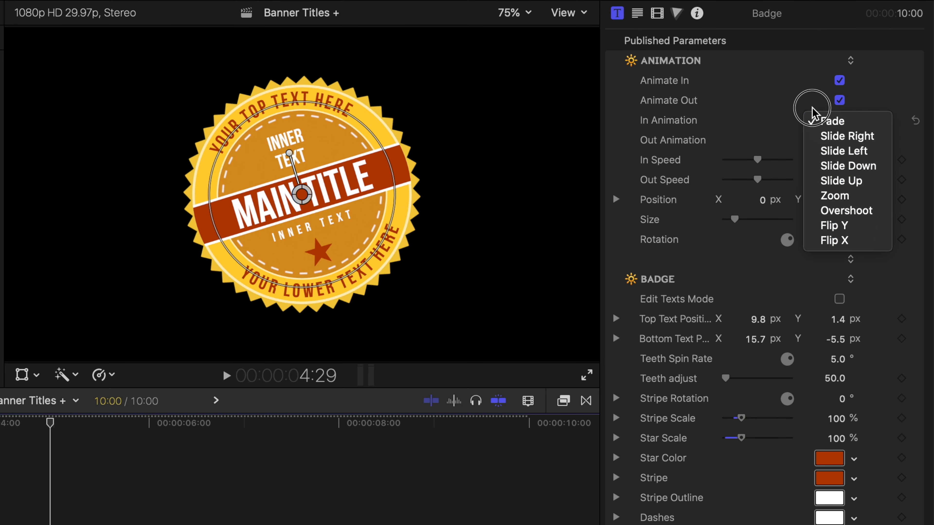
pyautogui.click(757, 108)
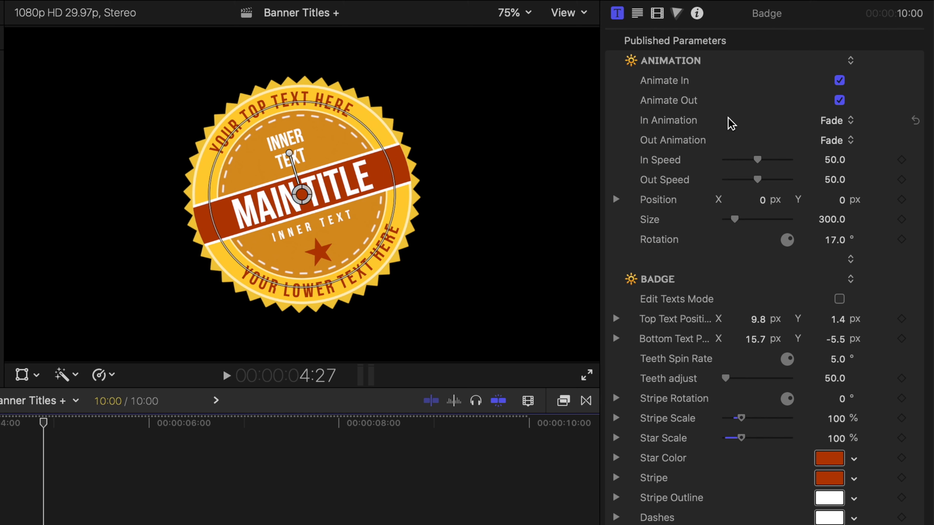
pyautogui.click(840, 122)
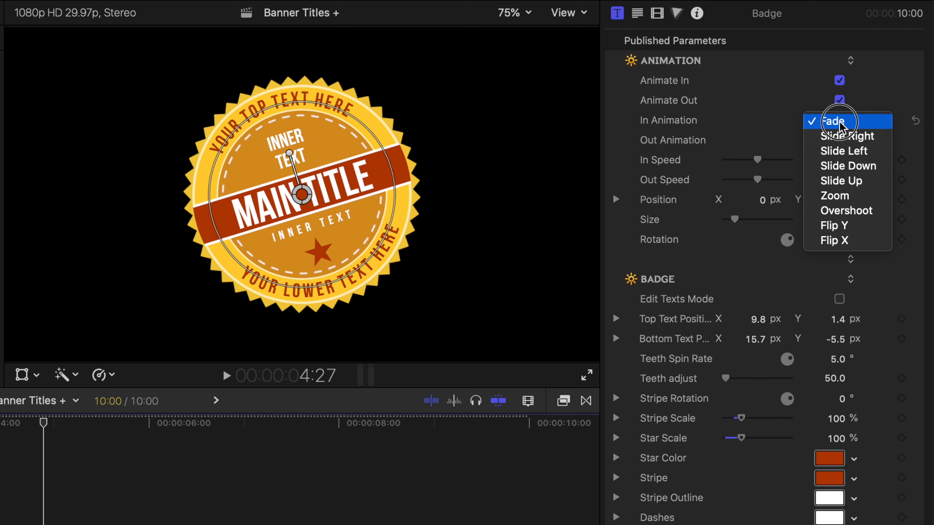
pyautogui.click(841, 137)
pyautogui.press('j')
pyautogui.press('j')
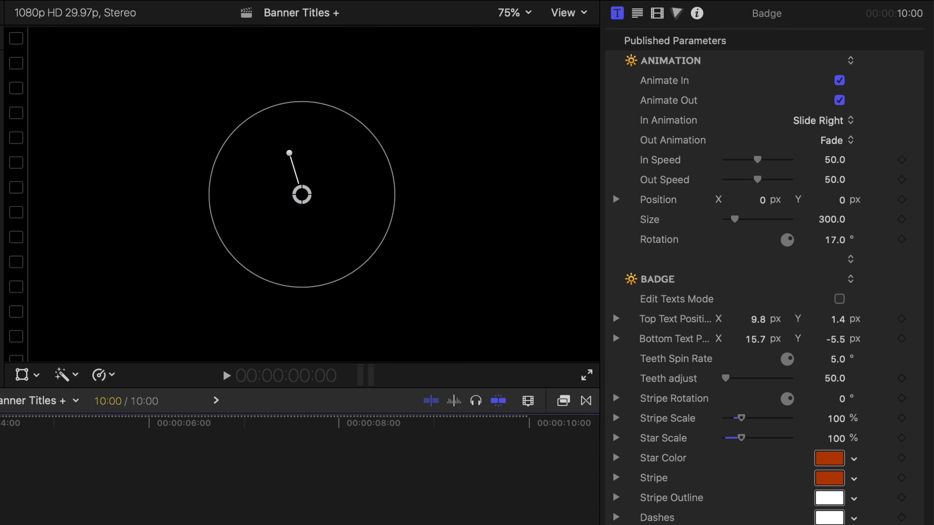
pyautogui.press('space')
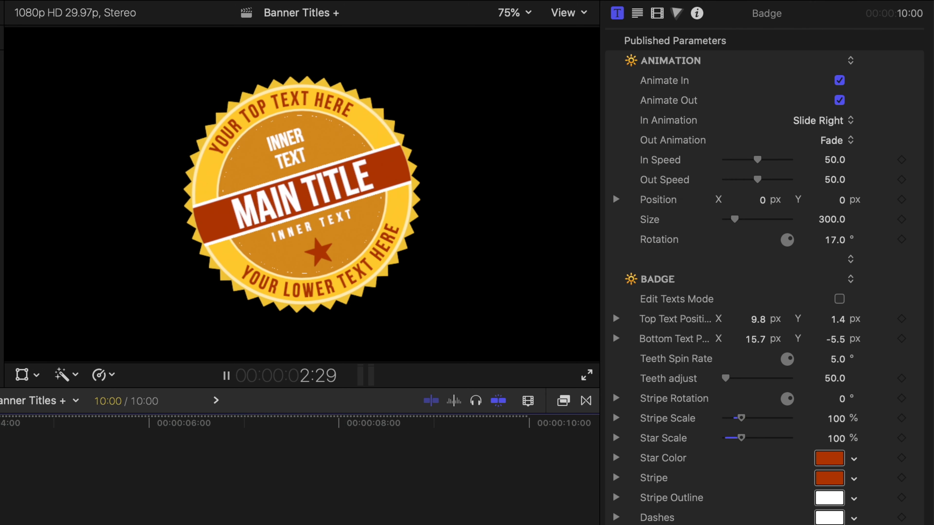
pyautogui.press('space')
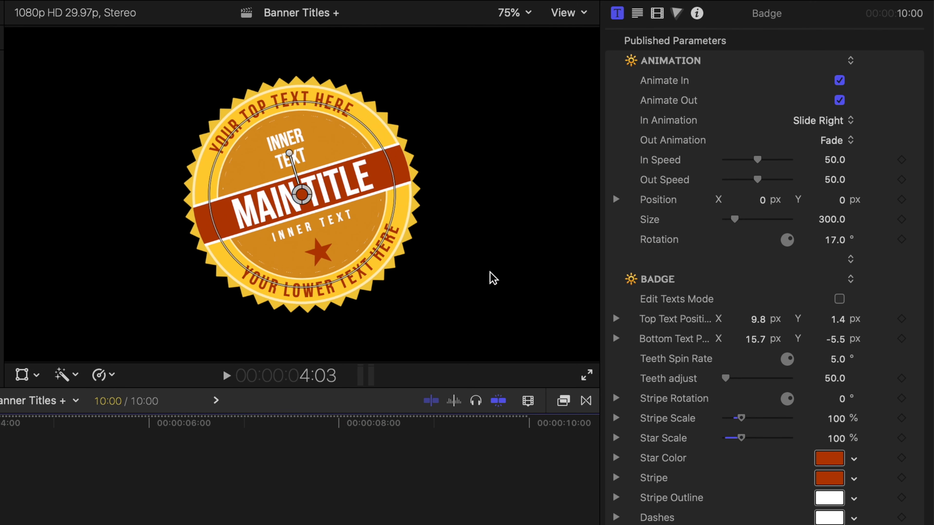
# - Change the badge's In Animation to Zoom and play it back
pyautogui.click(823, 121)
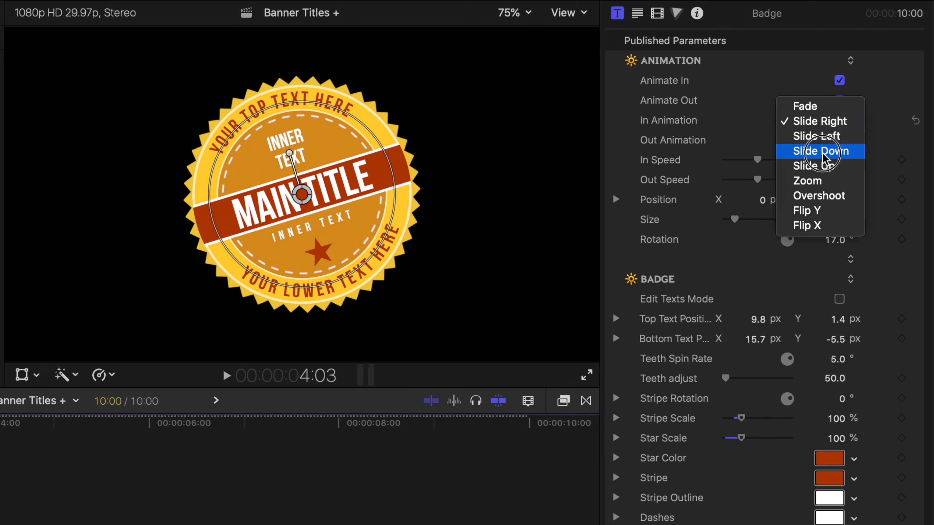
pyautogui.click(815, 181)
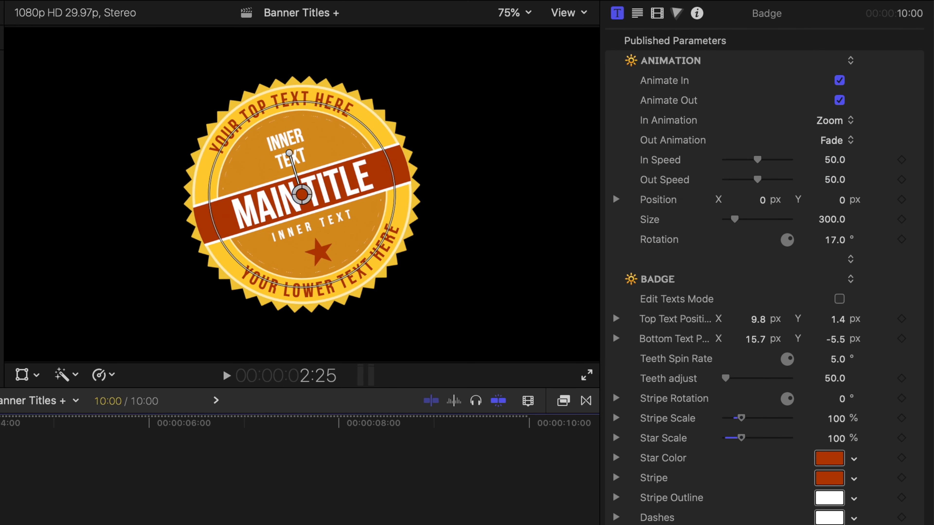
pyautogui.press('space')
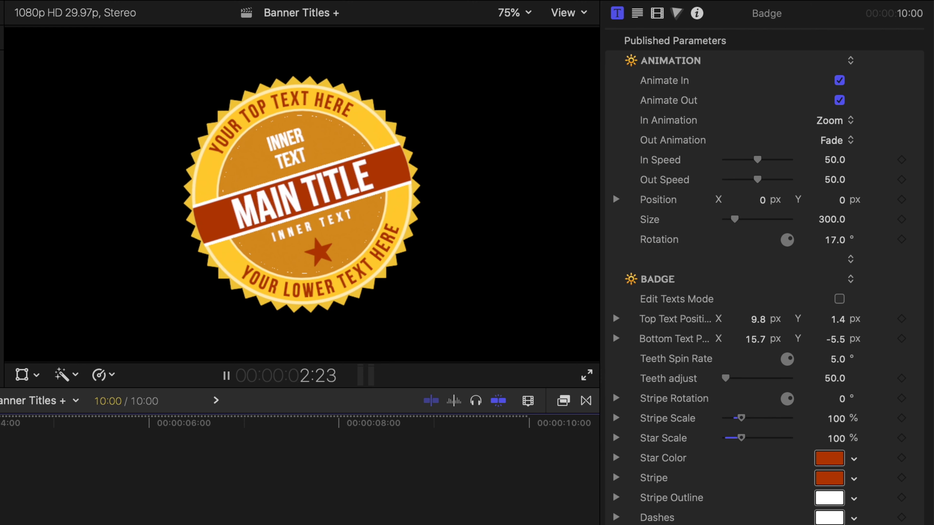
pyautogui.press('space')
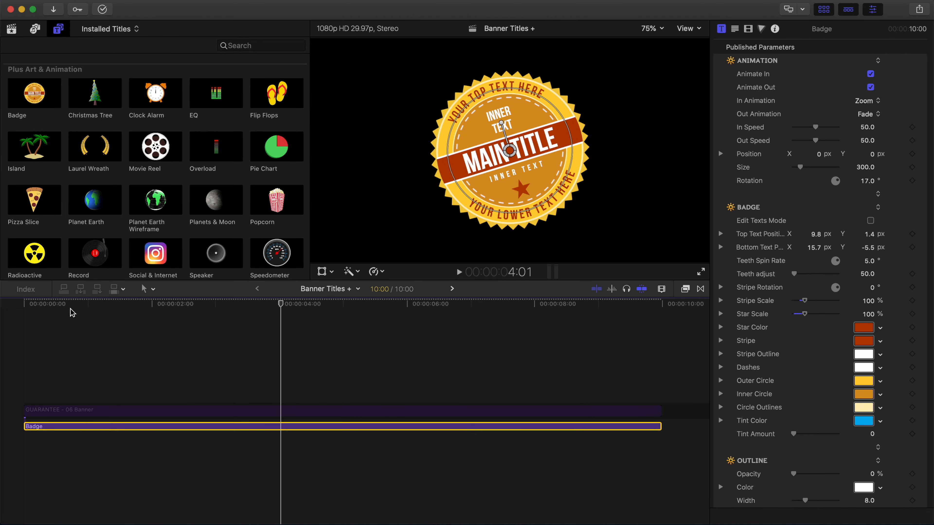
# - Try a badge In Speed of 12.7 and review the entrance animation from the start
pyautogui.moveTo(73, 313); pyautogui.dragTo(154, 315)
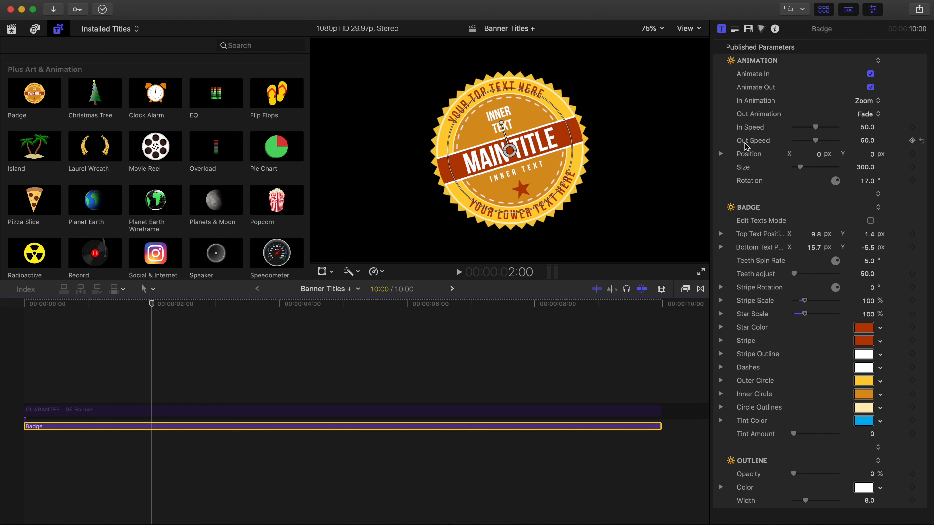
pyautogui.moveTo(815, 130); pyautogui.dragTo(799, 131)
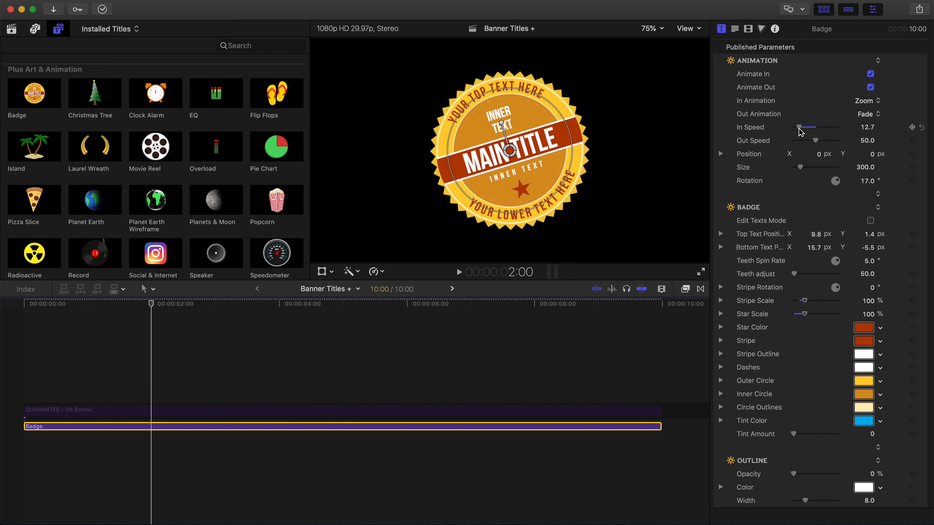
pyautogui.moveTo(149, 305); pyautogui.dragTo(25, 313)
pyautogui.press('space')
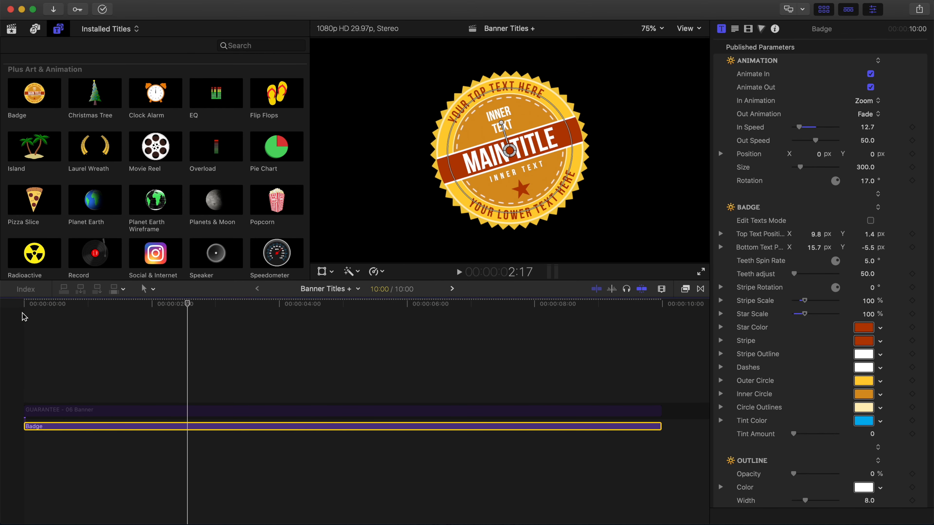
pyautogui.moveTo(64, 306); pyautogui.dragTo(211, 323)
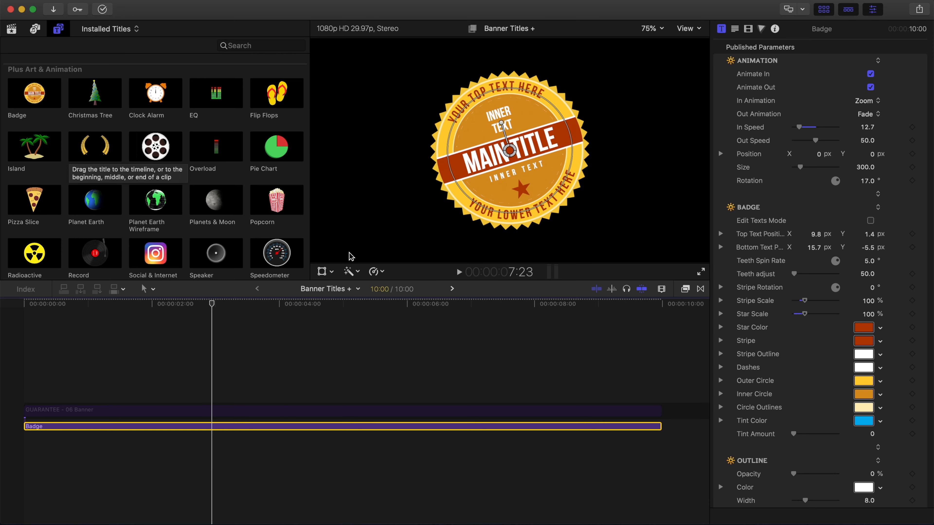
# - Park the playhead at 4:04 and try out a badge size of 329 and a shifted X position
pyautogui.moveTo(212, 305); pyautogui.dragTo(286, 313)
pyautogui.moveTo(799, 167); pyautogui.dragTo(804, 170)
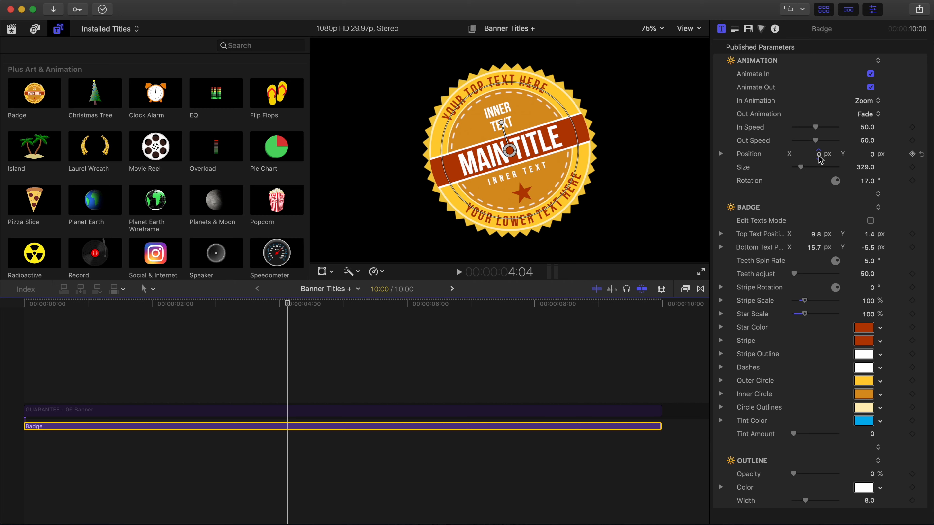
pyautogui.click(921, 168)
pyautogui.moveTo(818, 155); pyautogui.dragTo(822, 157)
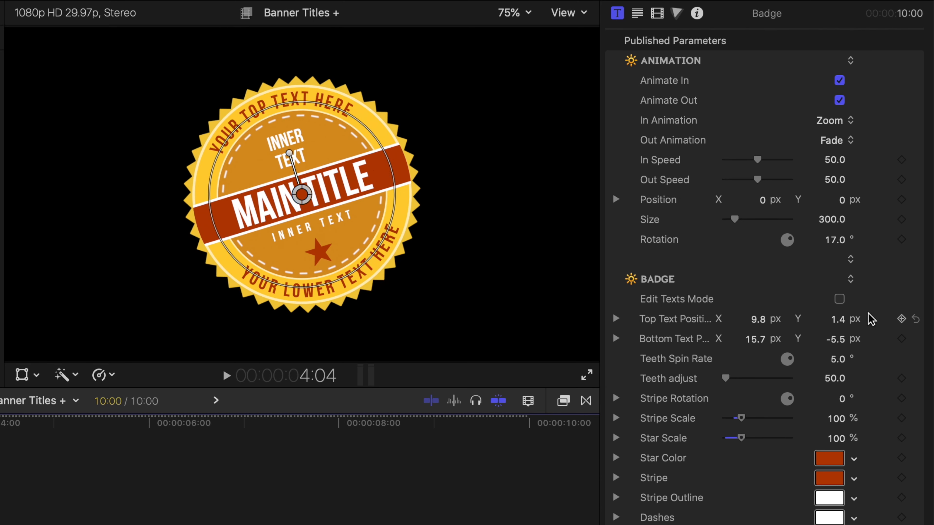
# - Turn on Edit Texts Mode for the badge and park the playhead at 5:03
pyautogui.click(841, 300)
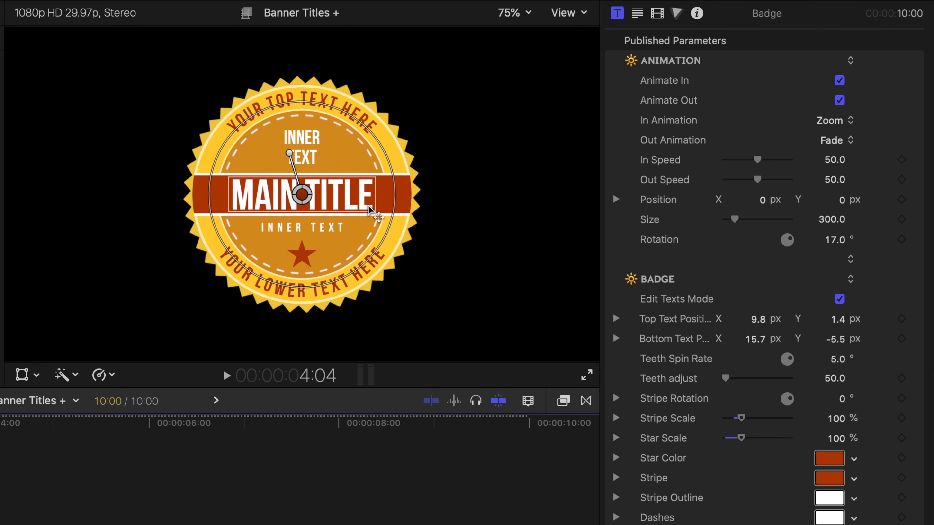
pyautogui.click(841, 299)
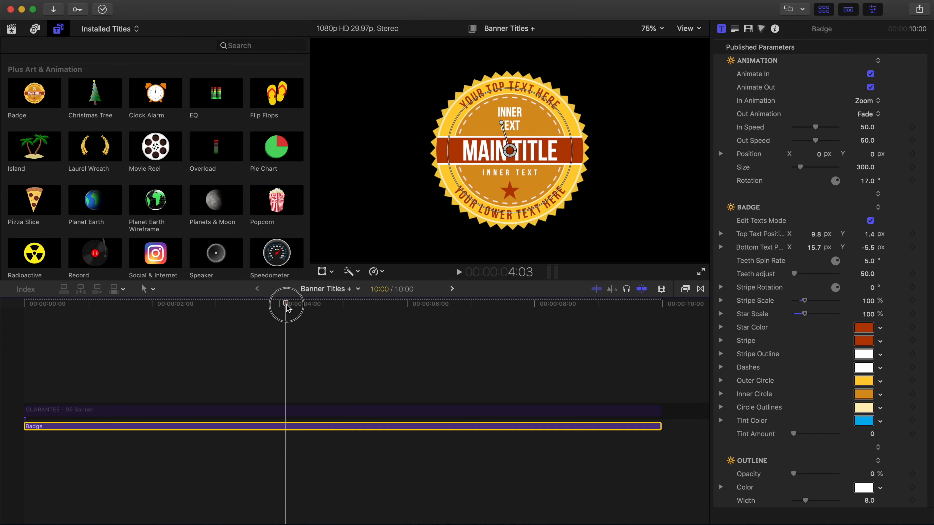
pyautogui.moveTo(286, 307); pyautogui.dragTo(350, 324)
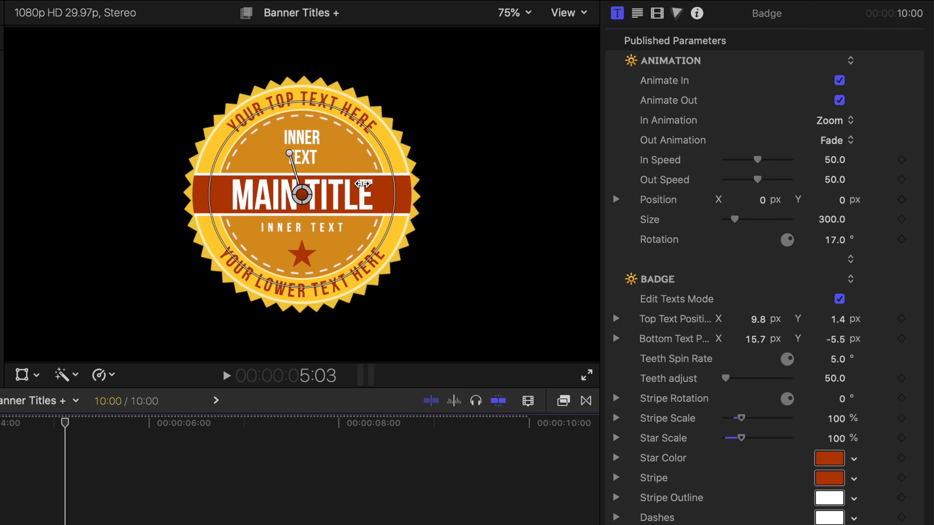
# - Replace the badge's whole top text with the yellow star emoji, found by searching the Character Viewer for STAR
pyautogui.click(322, 104)
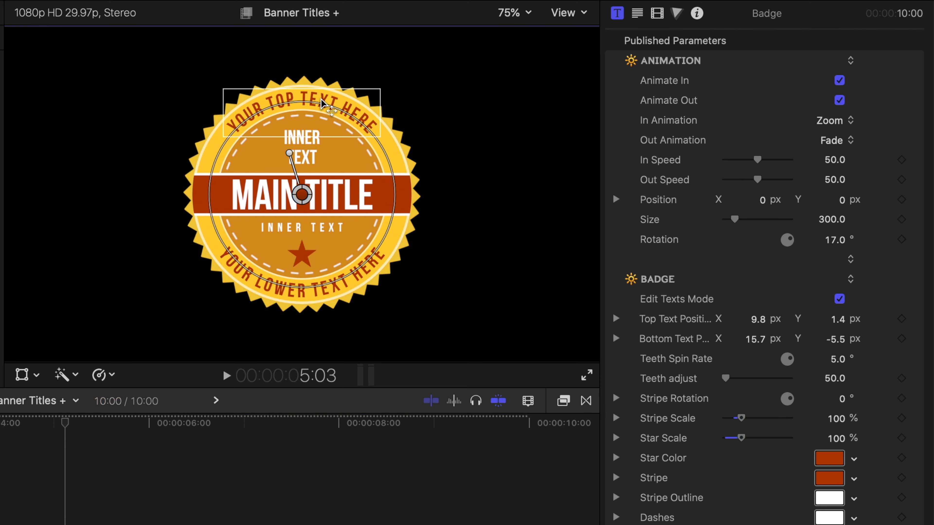
pyautogui.doubleClick(304, 104)
pyautogui.moveTo(304, 104); pyautogui.dragTo(332, 100)
pyautogui.doubleClick(323, 101)
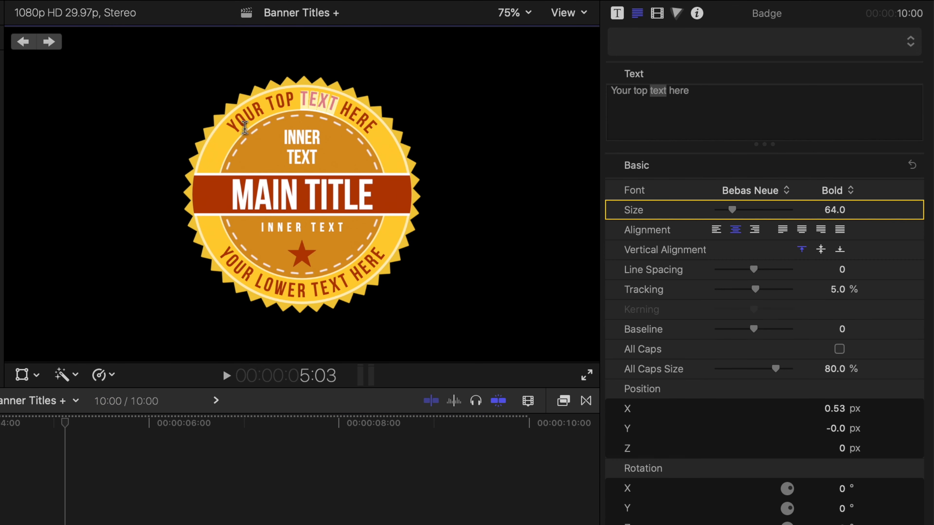
pyautogui.moveTo(236, 129); pyautogui.dragTo(379, 142)
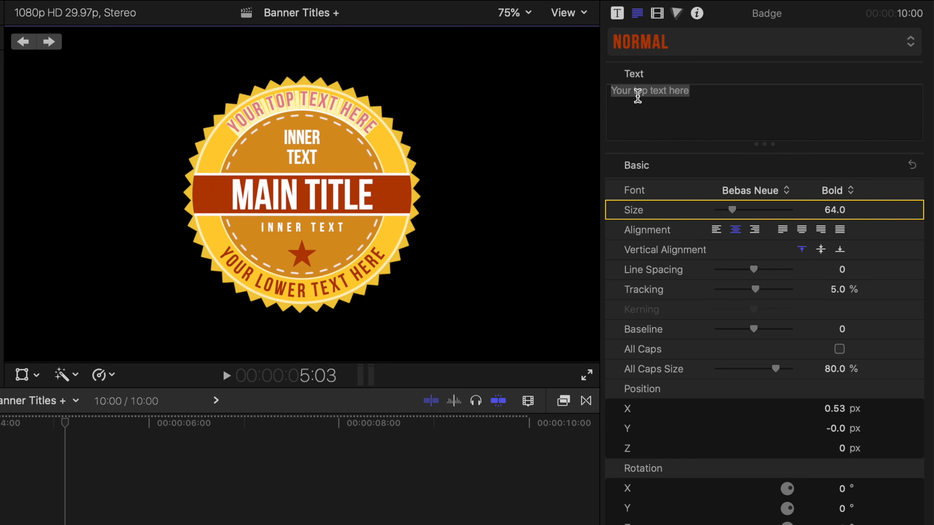
pyautogui.click(636, 92)
pyautogui.moveTo(713, 90); pyautogui.dragTo(608, 92)
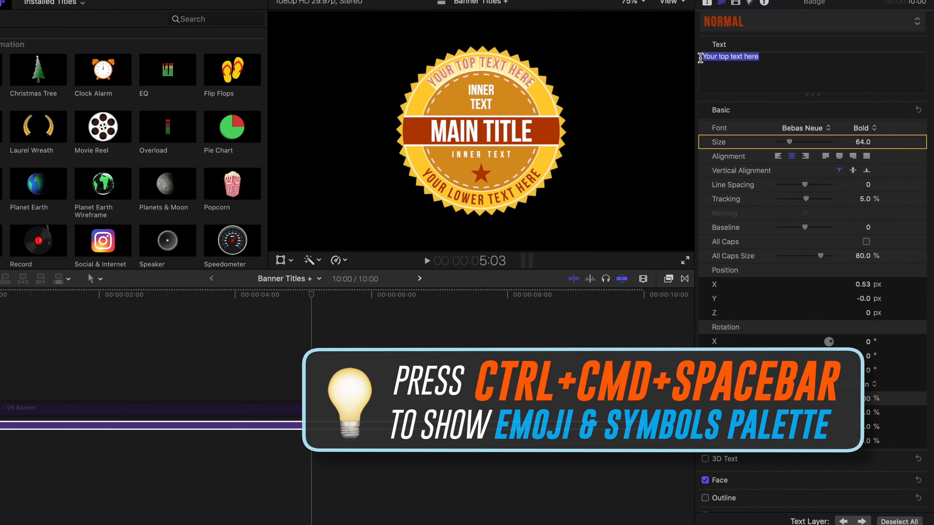
pyautogui.press('ctrl+super+space')
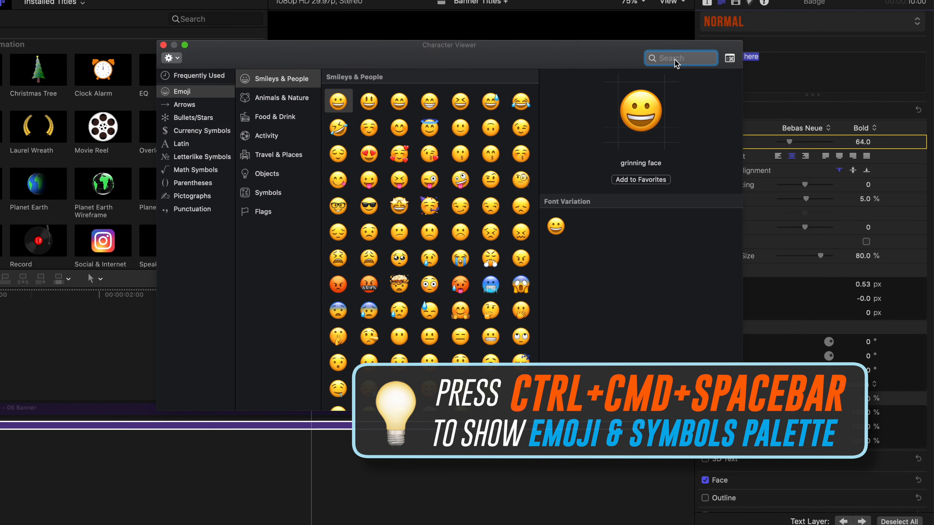
pyautogui.write('STAR')
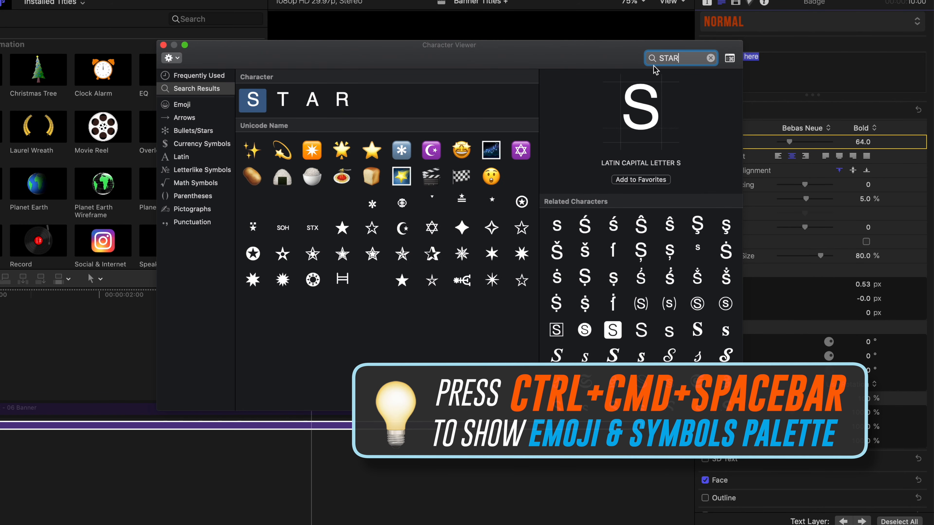
pyautogui.doubleClick(375, 155)
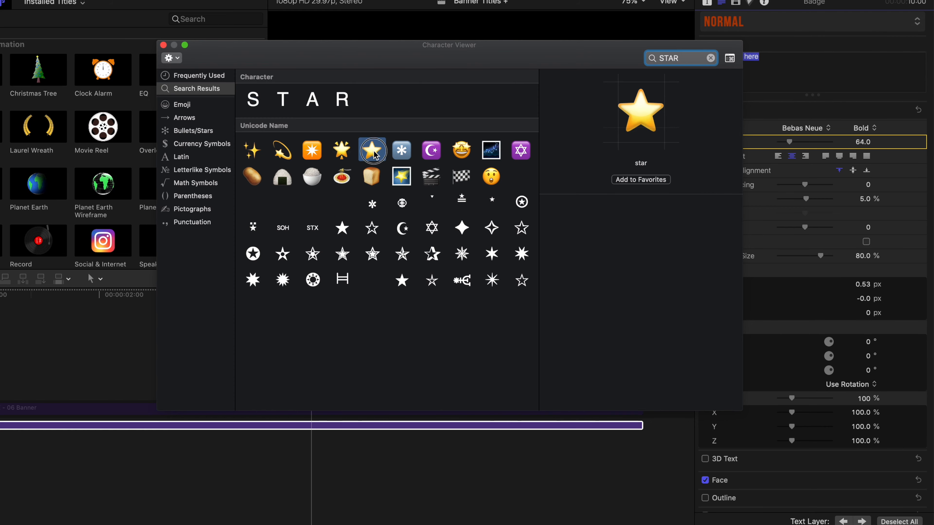
pyautogui.click(163, 45)
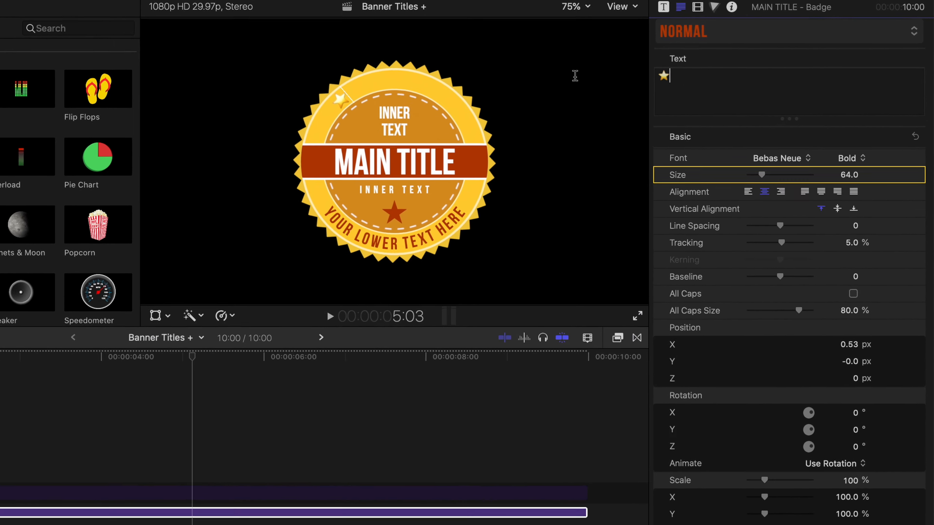
# - Duplicate the star to make three in the top text and add QUALITY ASSURANCE after them
pyautogui.moveTo(653, 74); pyautogui.dragTo(679, 87)
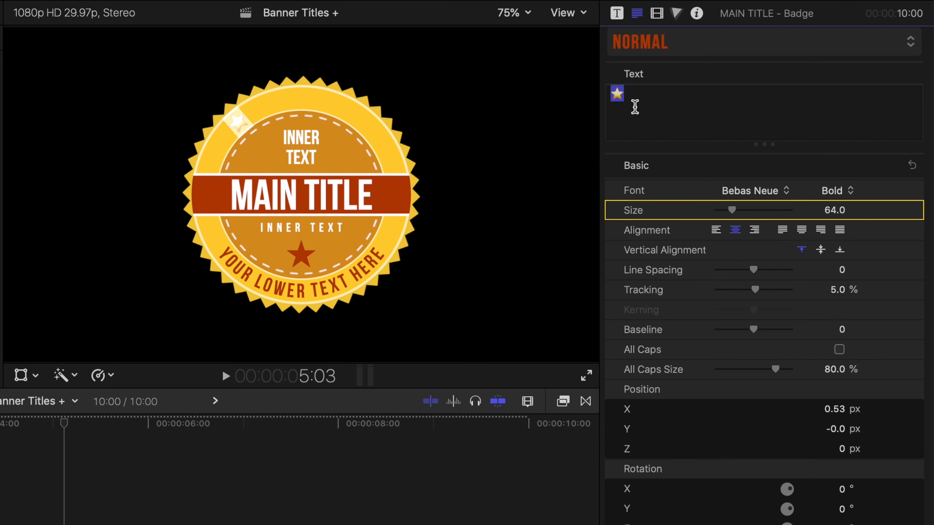
pyautogui.click(631, 96)
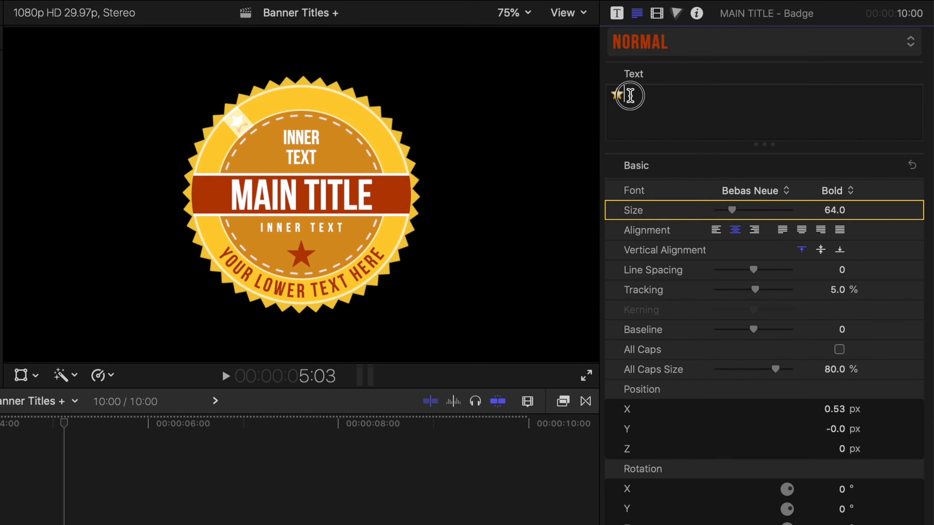
pyautogui.press('super+v')
pyautogui.press('super+v')
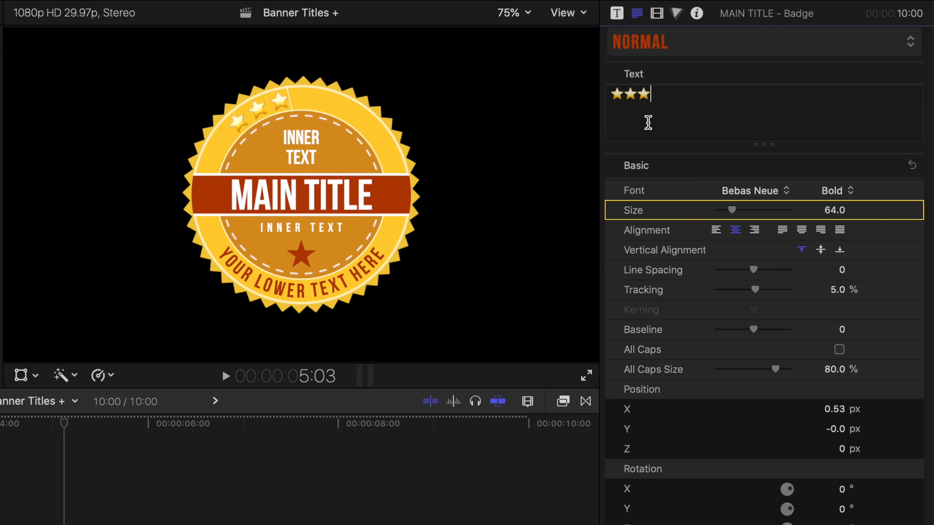
pyautogui.write('QUALITY ASSU')
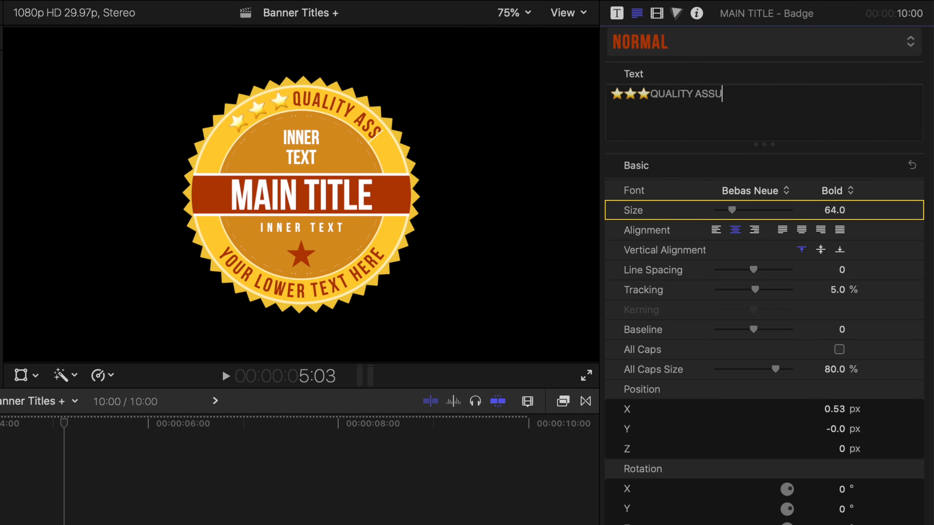
pyautogui.write('RANCE')
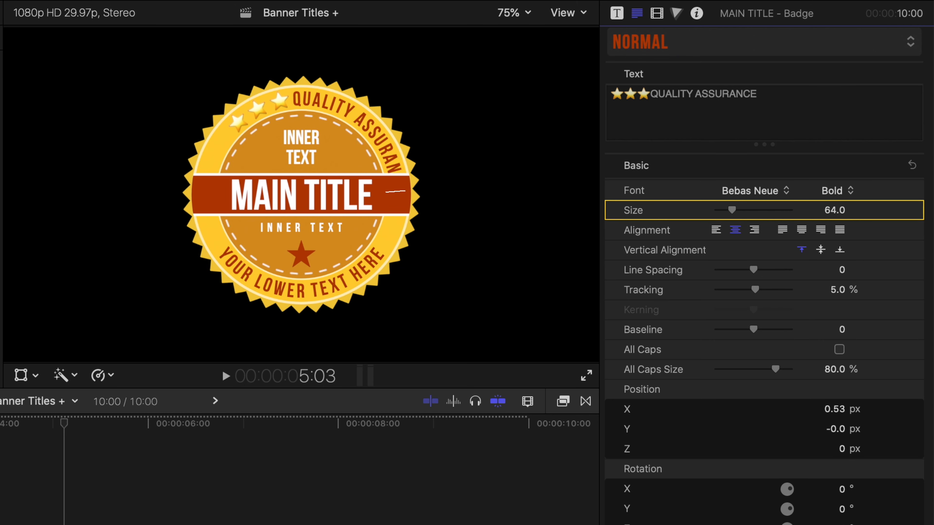
# - Copy the three stars to the end of the top text, after QUALITY ASSURANCE
pyautogui.moveTo(648, 96); pyautogui.dragTo(611, 94)
pyautogui.press('super+c')
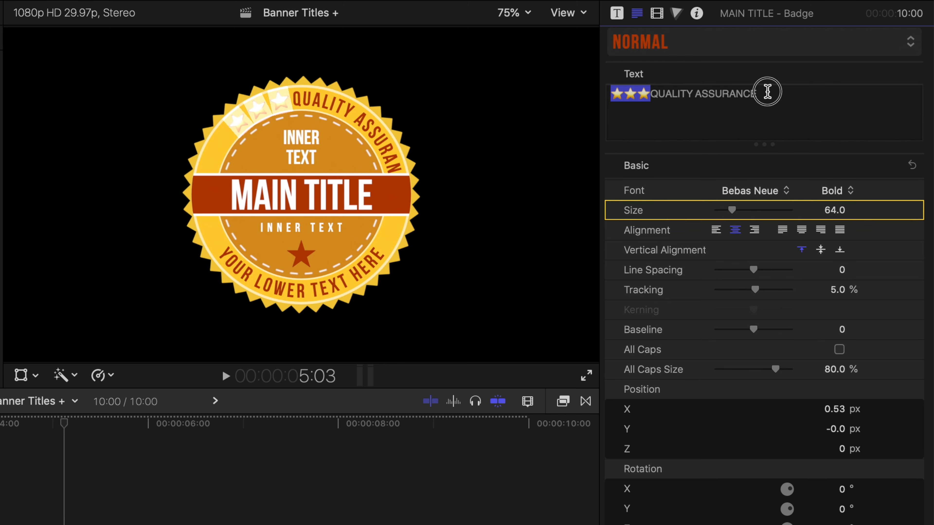
pyautogui.click(769, 94)
pyautogui.press('super+v')
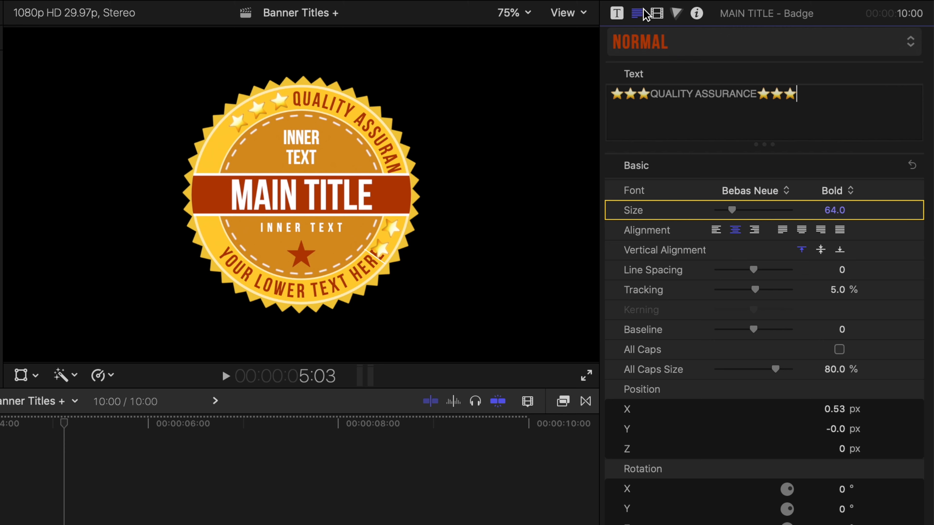
# - Set the badge's Top Text Position X to -8.7 px to centre the text along the upper arc
pyautogui.click(617, 14)
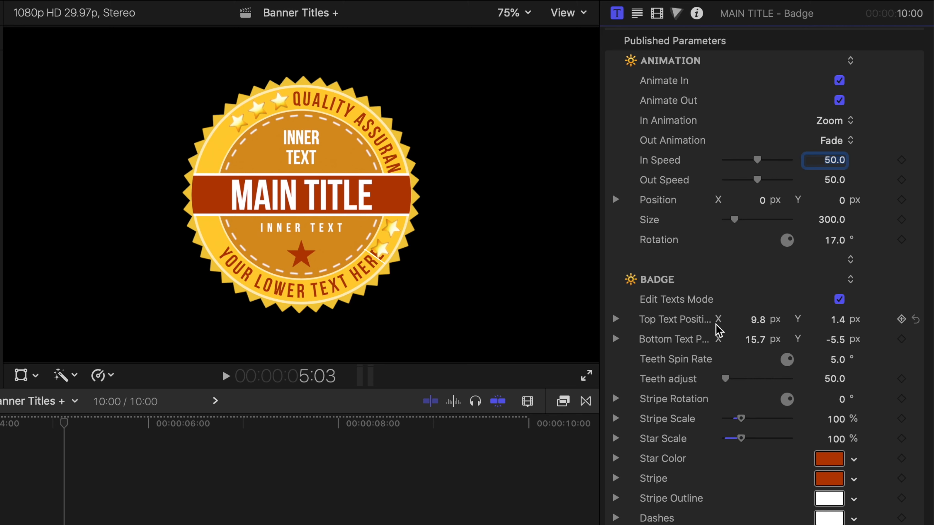
pyautogui.click(760, 325)
pyautogui.moveTo(760, 325); pyautogui.dragTo(693, 325)
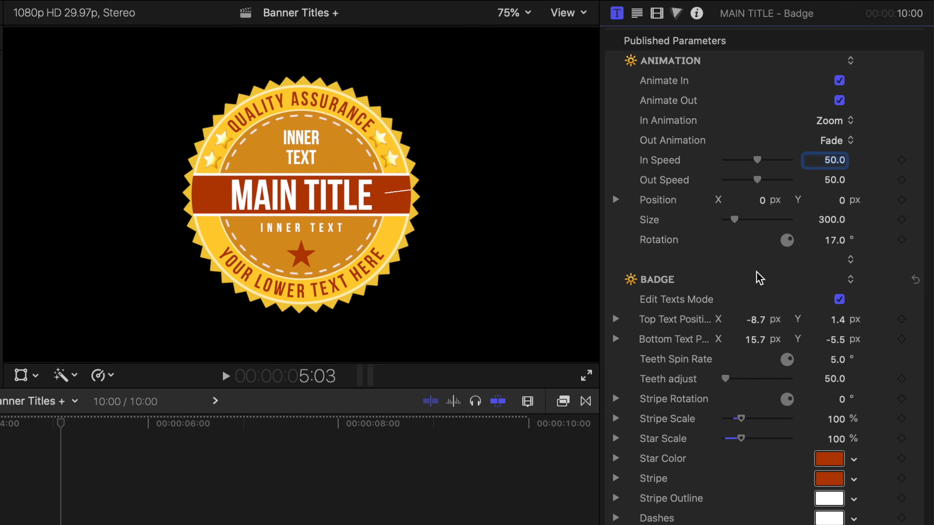
# - Select the badge's entire lower curved text for editing
pyautogui.click(310, 290)
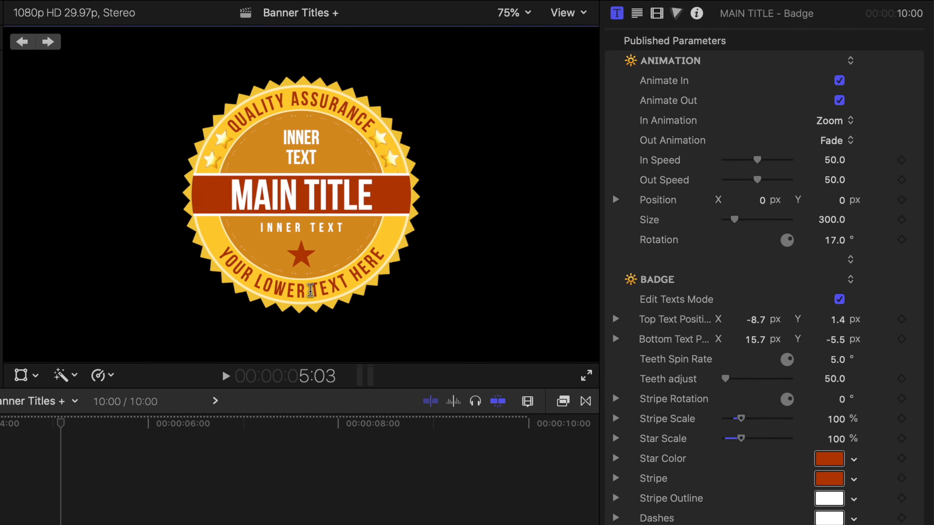
pyautogui.moveTo(222, 260); pyautogui.dragTo(386, 247)
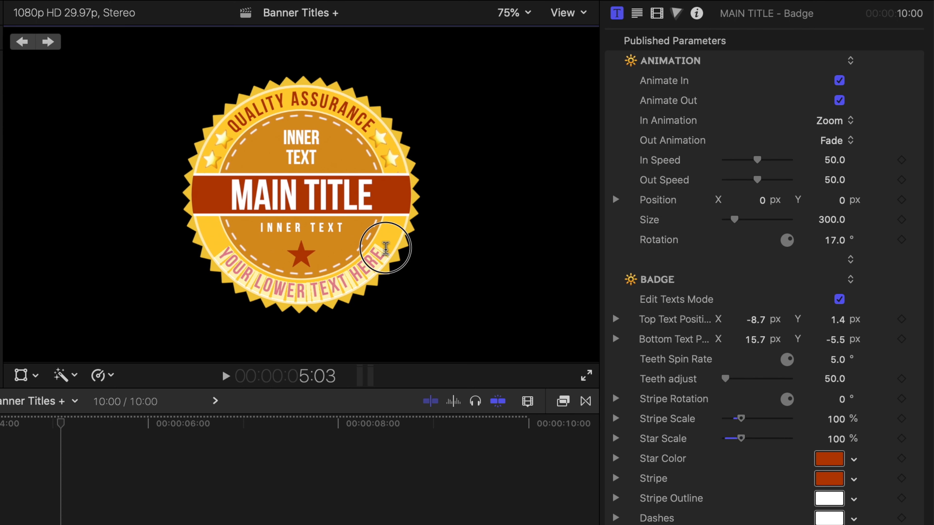